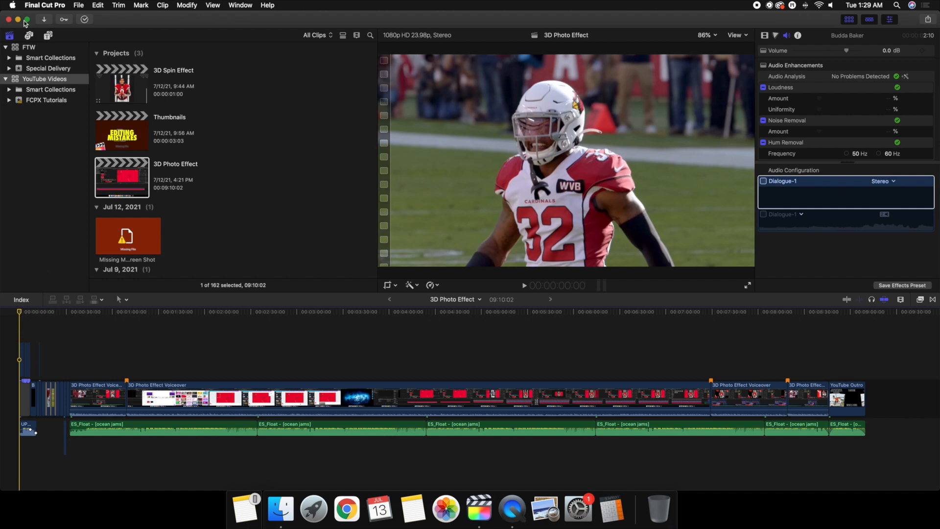
Minimize the editor, look through the subfolders of the 3D Photo Effect desktop folder in Finder, and return to Final Cut Pro
{"action": "left_click", "coordinate": [18, 20]}
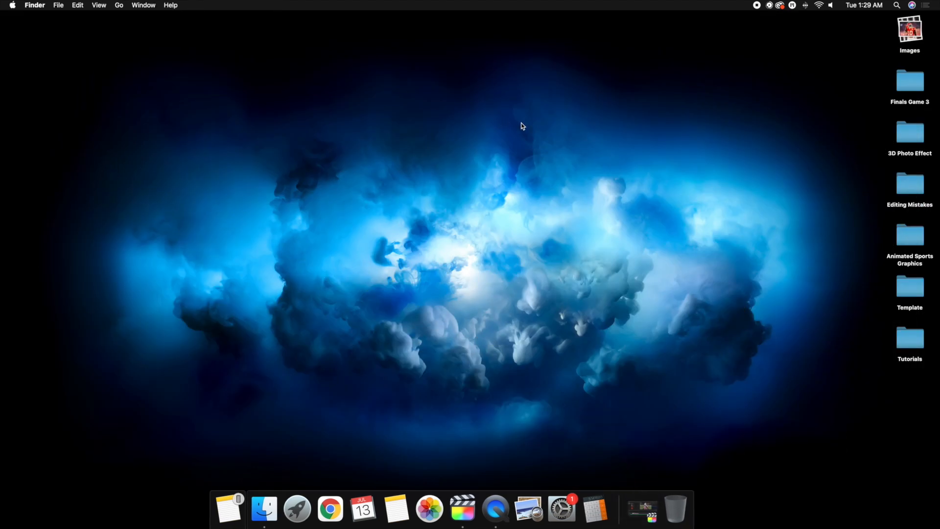
{"action": "right_click", "coordinate": [700, 130]}
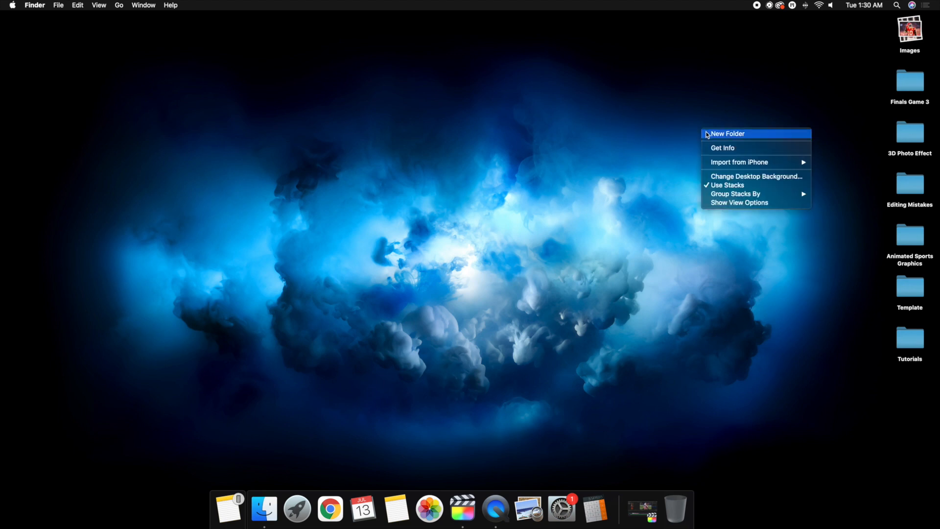
{"action": "left_click", "coordinate": [683, 133]}
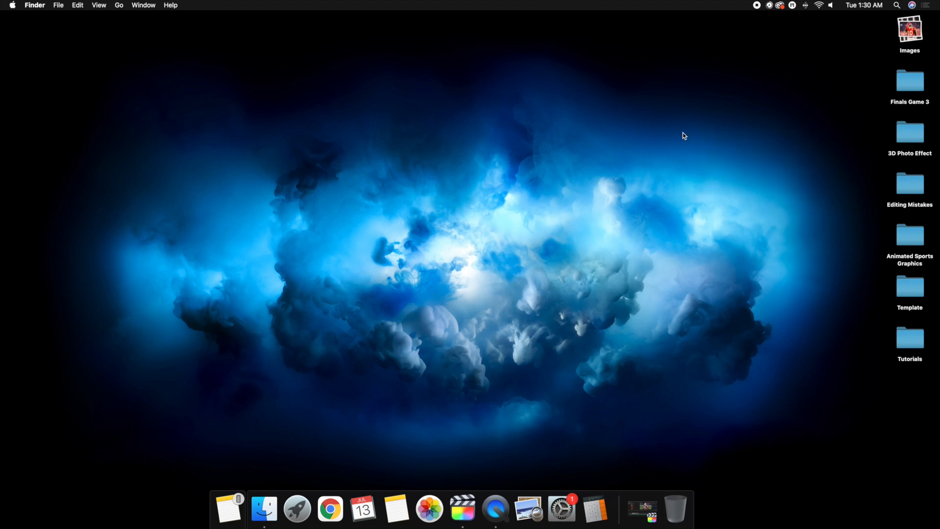
{"action": "double_click", "coordinate": [907, 139]}
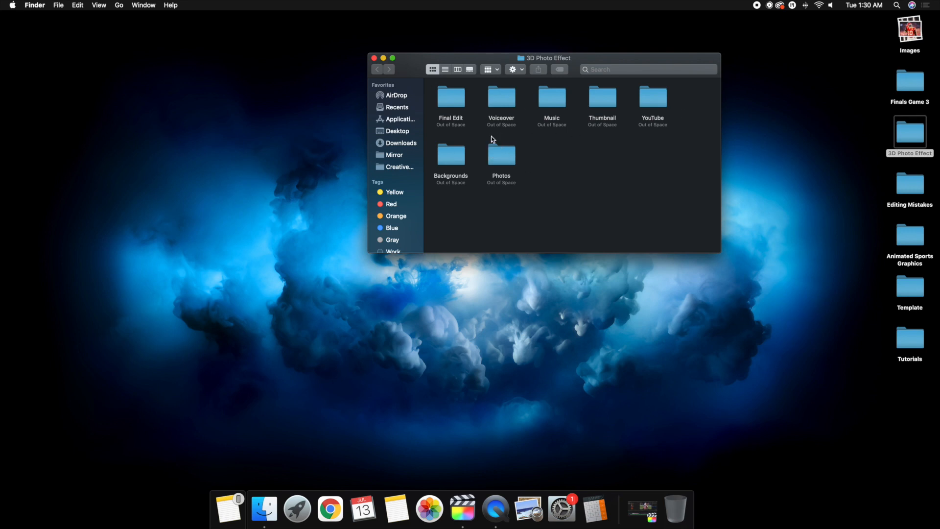
{"action": "double_click", "coordinate": [454, 103]}
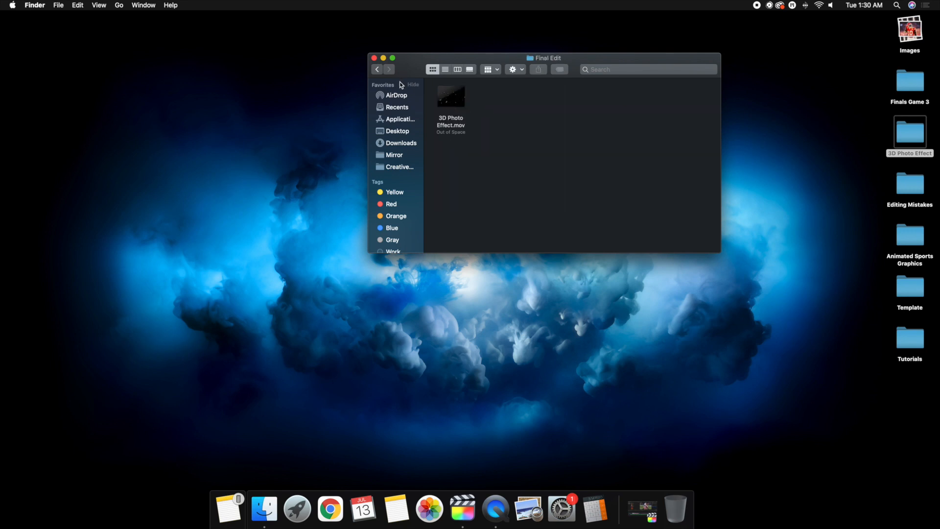
{"action": "left_click", "coordinate": [377, 70]}
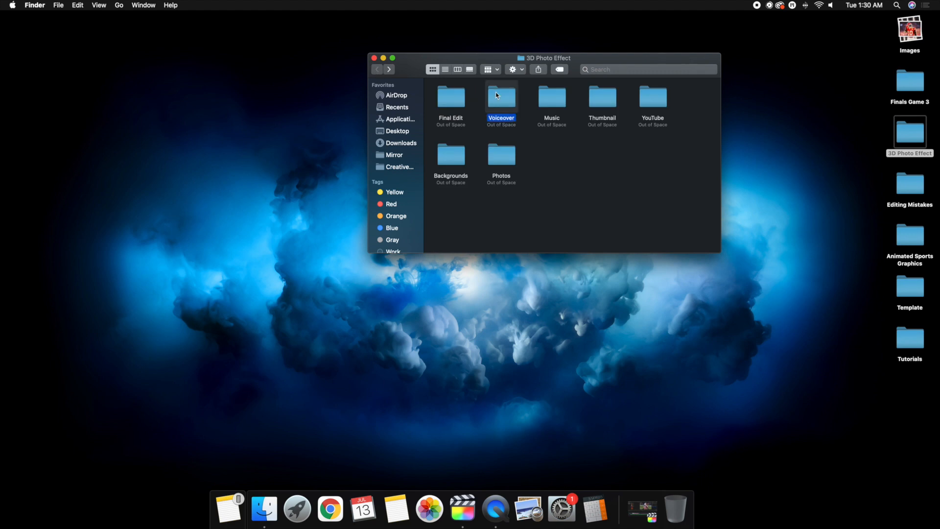
{"action": "double_click", "coordinate": [495, 92]}
{"action": "left_click", "coordinate": [374, 58]}
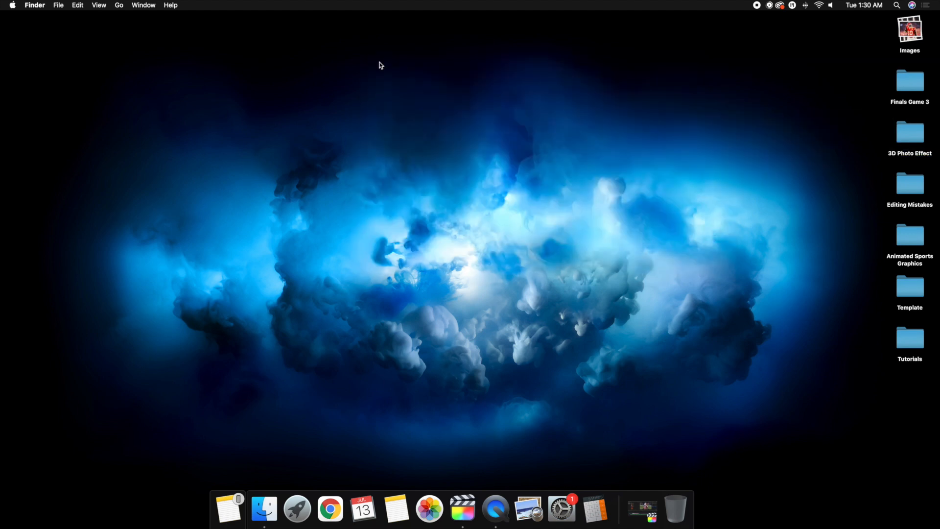
{"action": "left_click", "coordinate": [642, 511]}
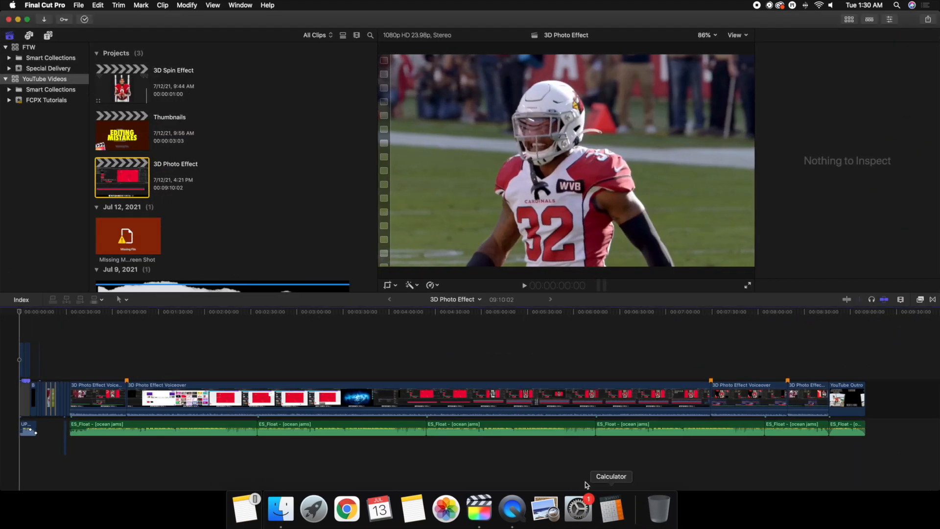
{"action": "left_click", "coordinate": [44, 21]}
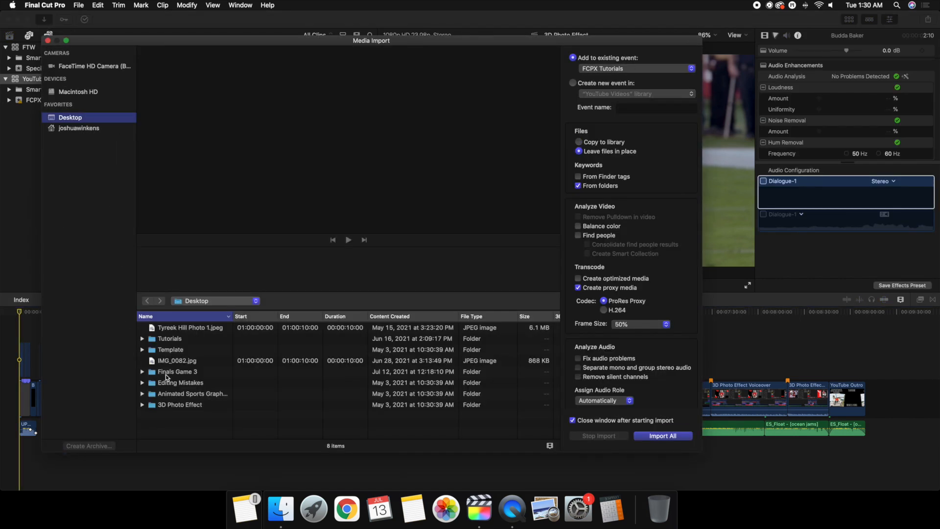
{"action": "left_click", "coordinate": [179, 404]}
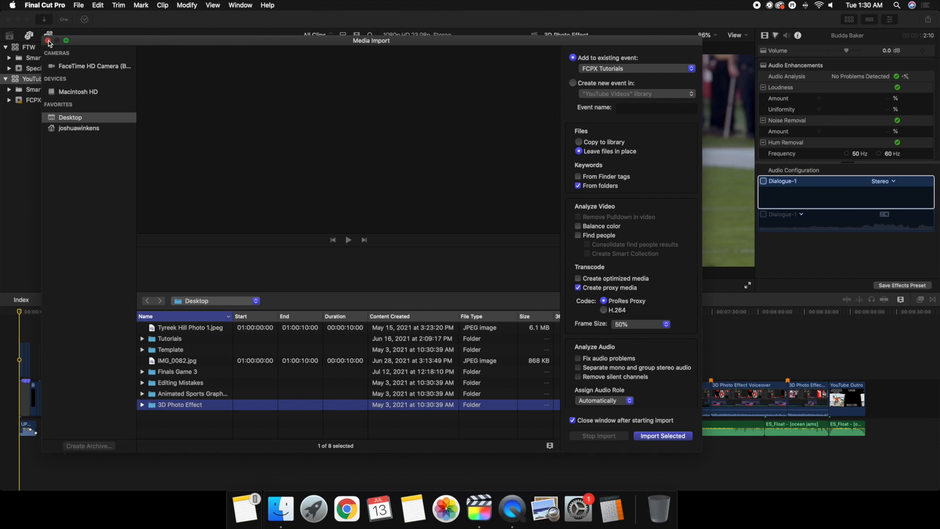
{"action": "left_click", "coordinate": [48, 41]}
Browse the _NUMBERS, _SYMBOLS, Alphabet and Voiceover keyword collections in the FCPX Tutorials event
{"action": "left_click", "coordinate": [45, 100]}
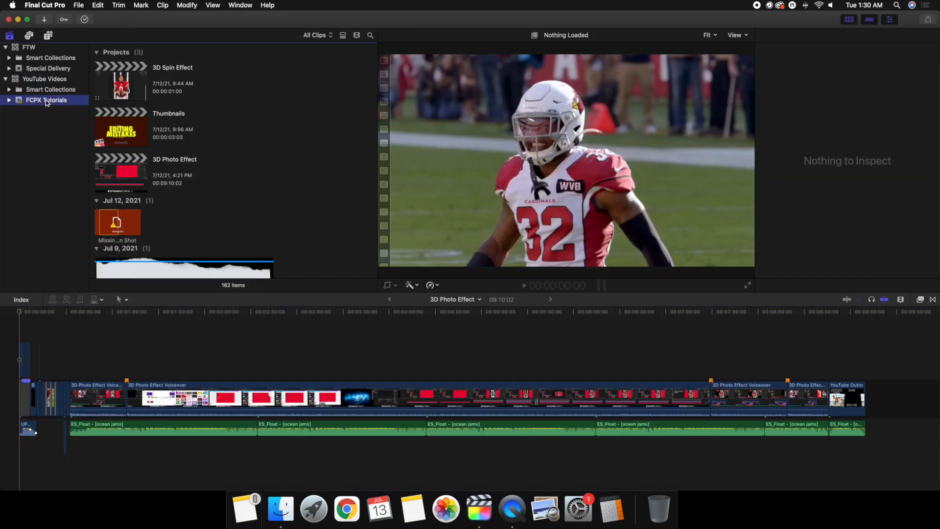
{"action": "left_click", "coordinate": [9, 100]}
{"action": "left_click", "coordinate": [37, 110]}
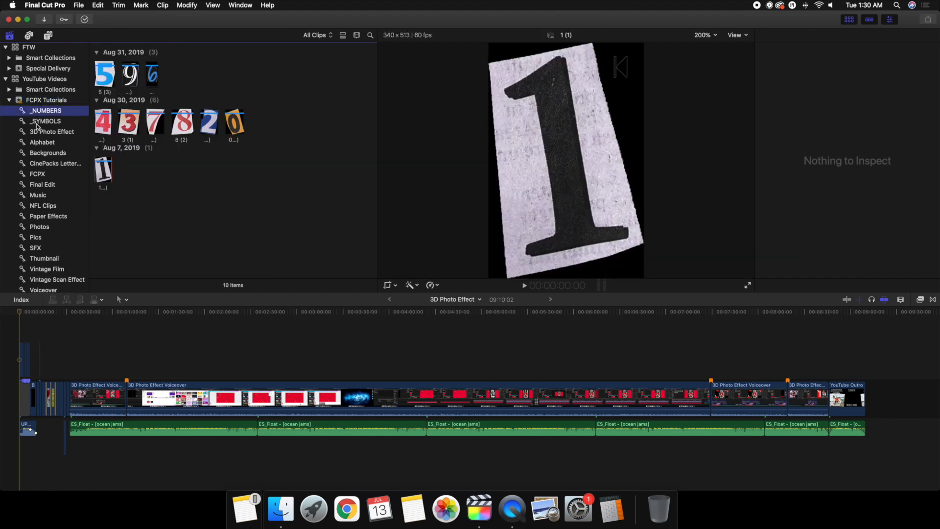
{"action": "left_click", "coordinate": [37, 121]}
{"action": "left_click", "coordinate": [35, 143]}
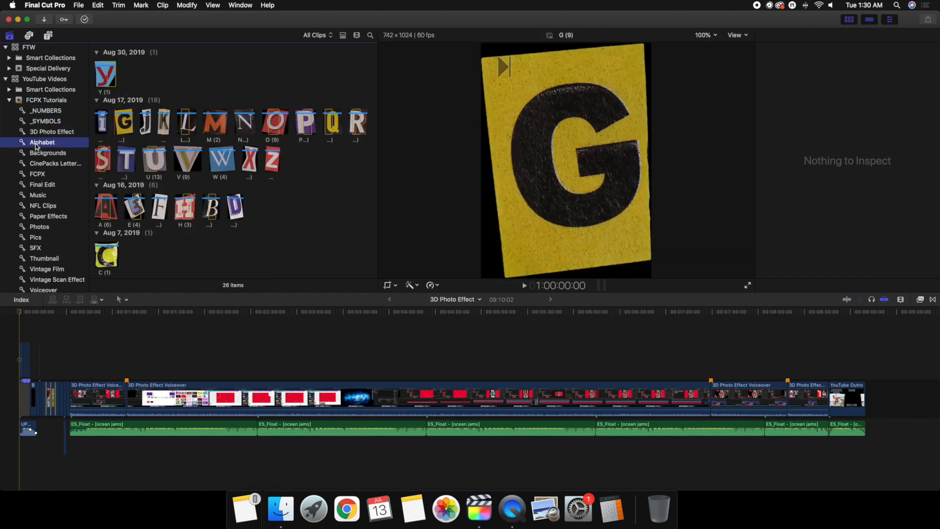
{"action": "left_click", "coordinate": [38, 100]}
{"action": "scroll", "coordinate": [208, 153], "scroll_direction": "down", "scroll_amount": 15}
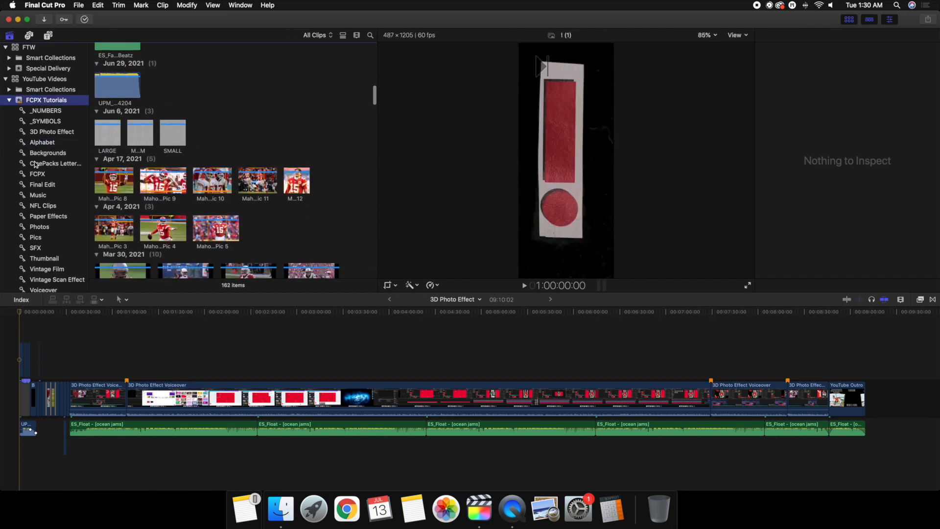
{"action": "scroll", "coordinate": [37, 164], "scroll_direction": "down", "scroll_amount": 3}
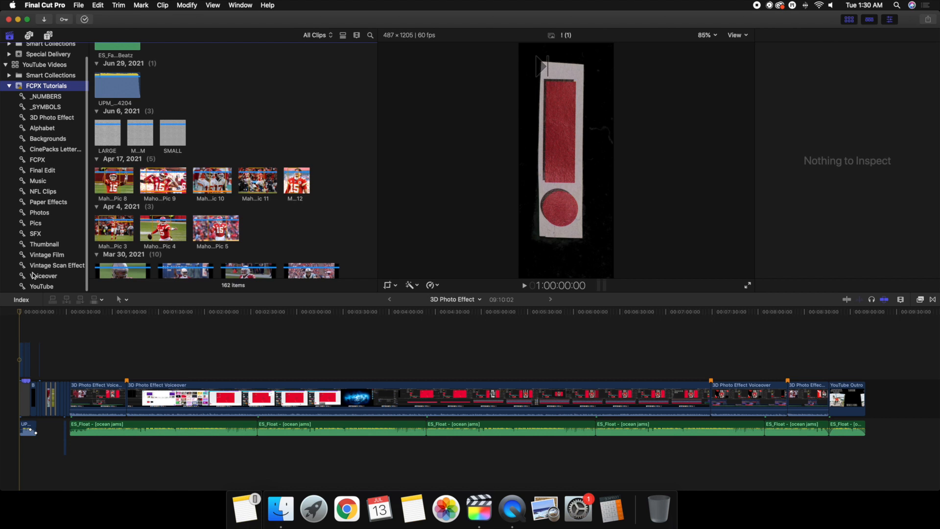
{"action": "left_click", "coordinate": [34, 275]}
{"action": "left_click", "coordinate": [113, 68]}
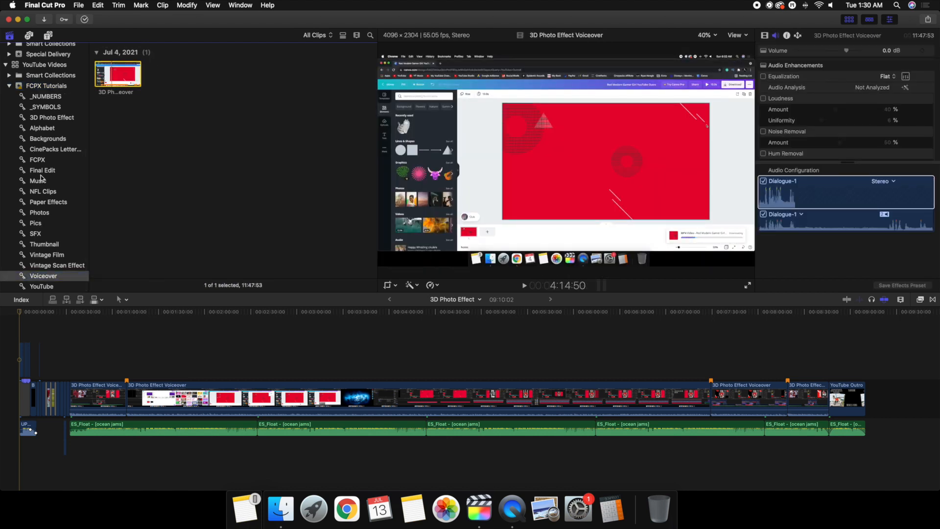
Collapse and re-expand the FCPX Tutorials event, and view its Photos keyword collection
{"action": "left_click", "coordinate": [10, 86]}
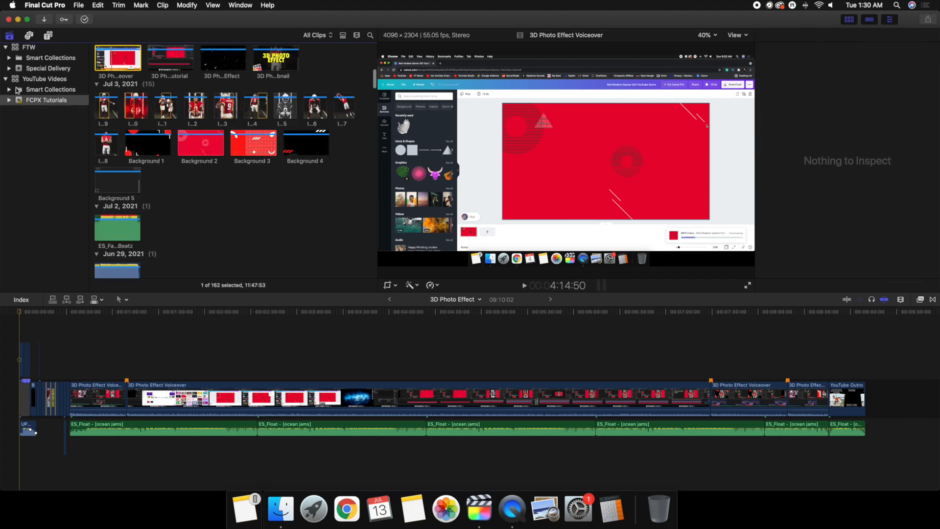
{"action": "left_click", "coordinate": [43, 100]}
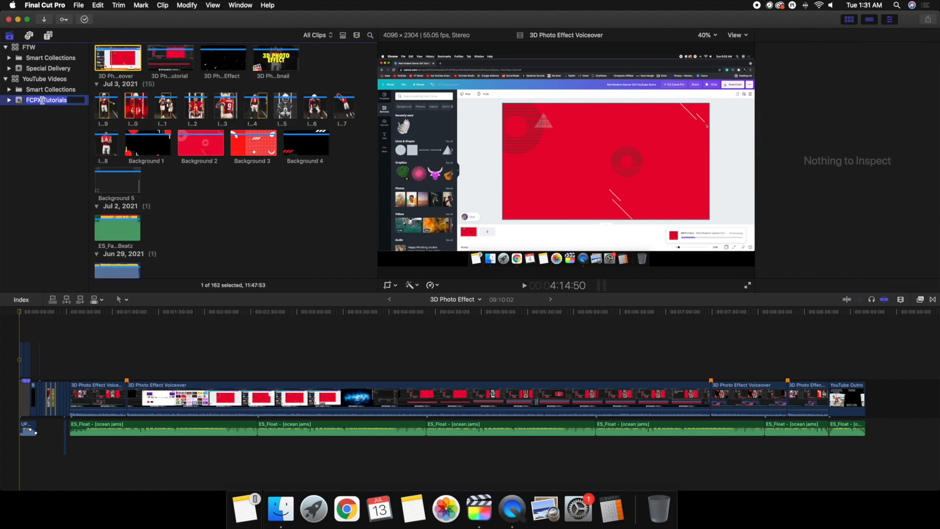
{"action": "left_click", "coordinate": [44, 110]}
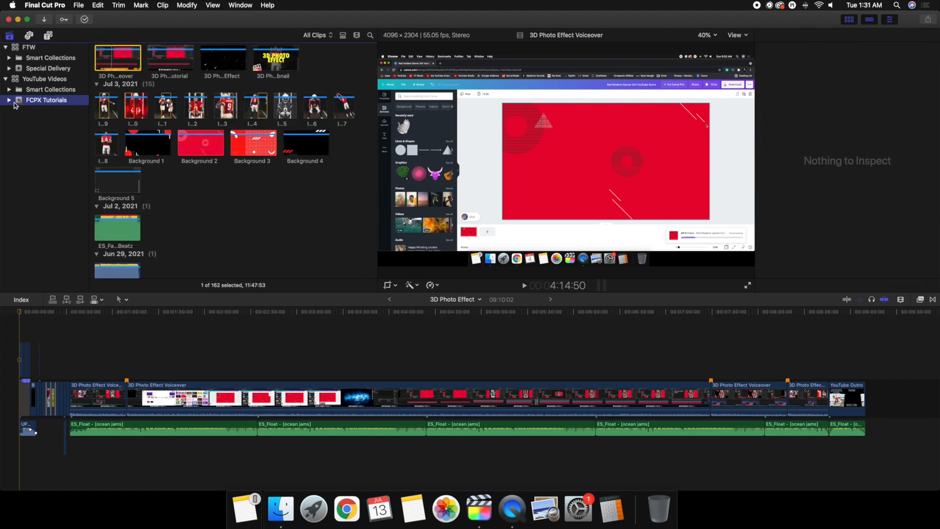
{"action": "left_click", "coordinate": [9, 100]}
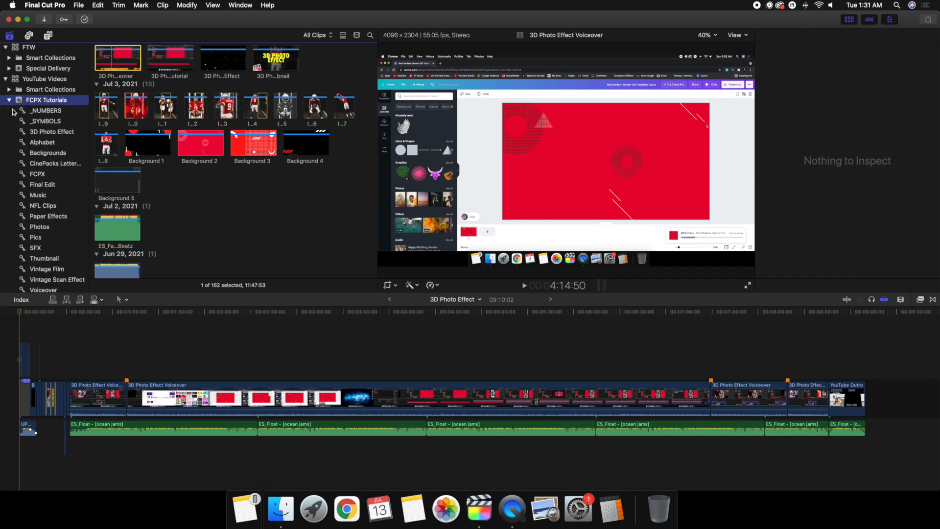
{"action": "left_click", "coordinate": [46, 226]}
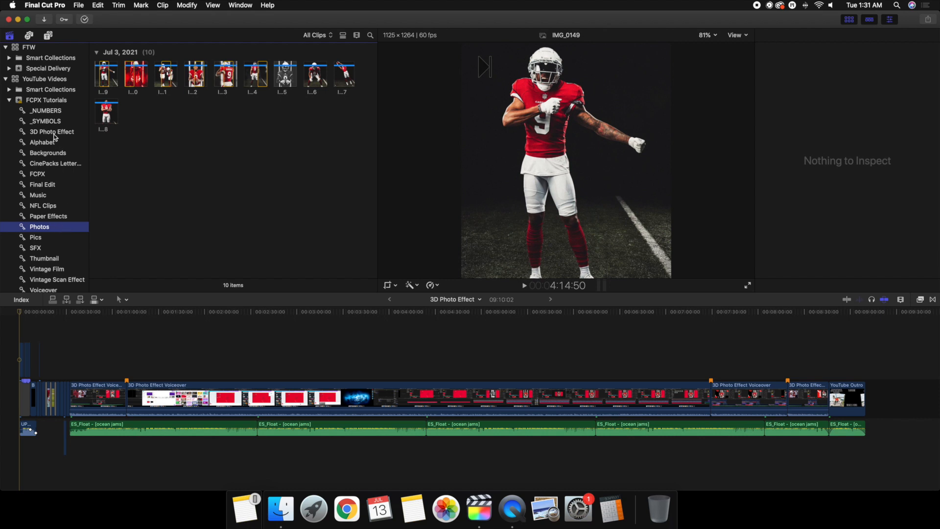
Leave the editor for the desktop, expand the Images stack and preview IMG_0082.jpg
{"action": "left_click", "coordinate": [10, 20]}
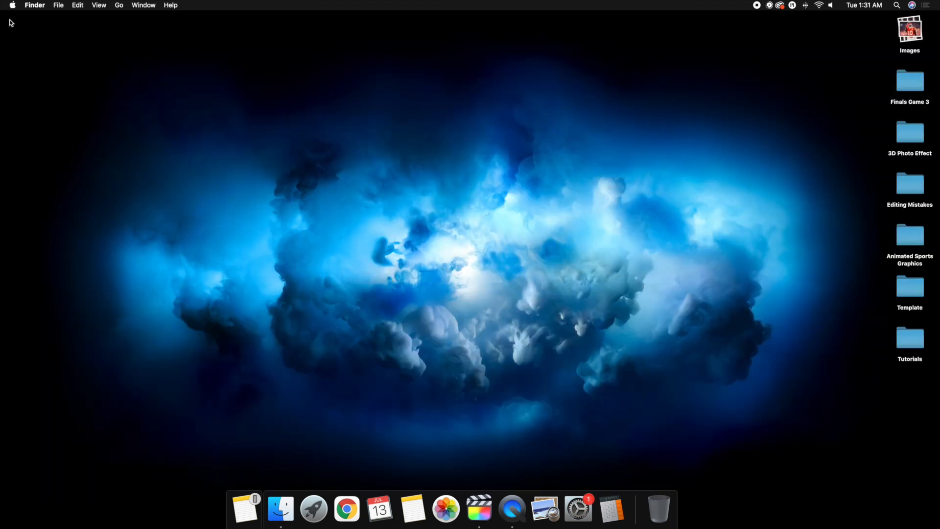
{"action": "left_click", "coordinate": [904, 36]}
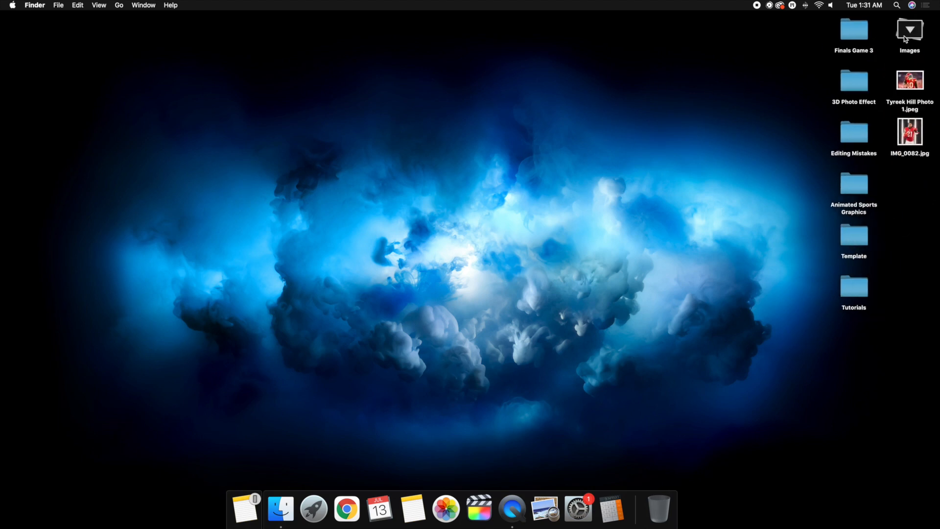
{"action": "double_click", "coordinate": [908, 133]}
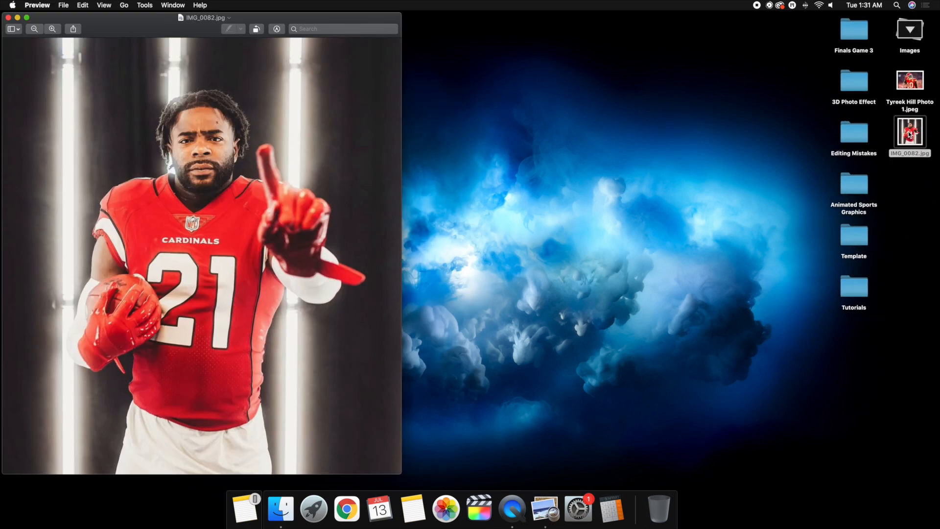
{"action": "left_click", "coordinate": [8, 18]}
Move IMG_0082.jpg from the desktop into the Photos subfolder of the 3D Photo Effect folder
{"action": "double_click", "coordinate": [858, 82]}
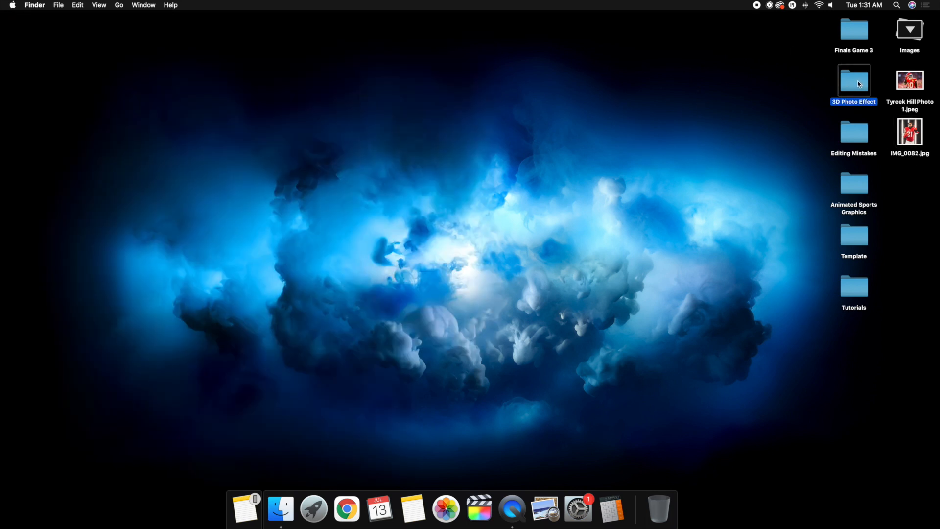
{"action": "left_click_drag", "start_coordinate": [909, 137], "coordinate": [509, 157]}
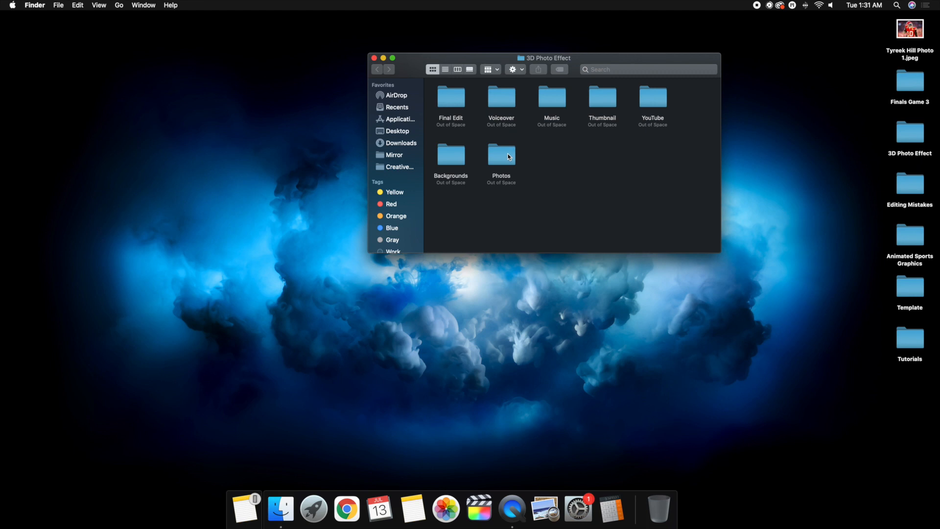
{"action": "left_click", "coordinate": [374, 58]}
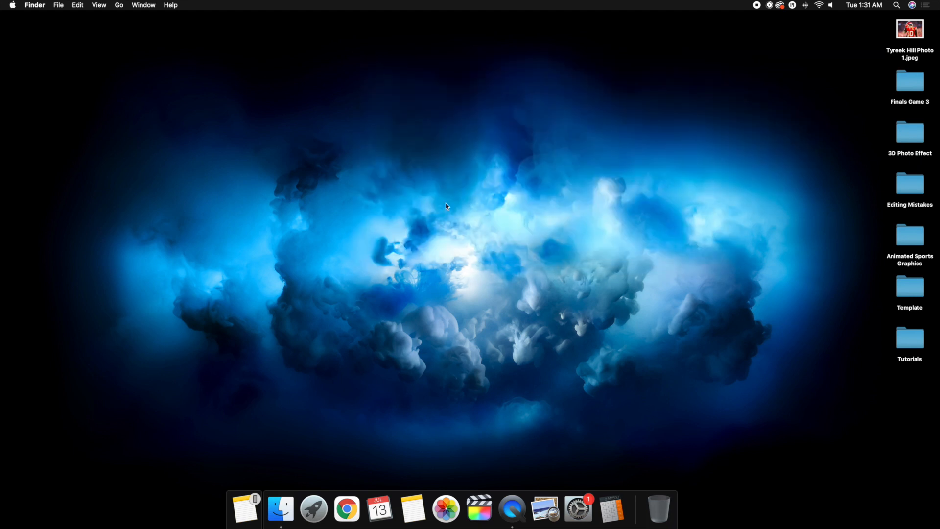
Switch to Final Cut Pro and import the Photos subfolder of 3D Photo Effect into the FCPX Tutorials event
{"action": "left_click", "coordinate": [486, 511]}
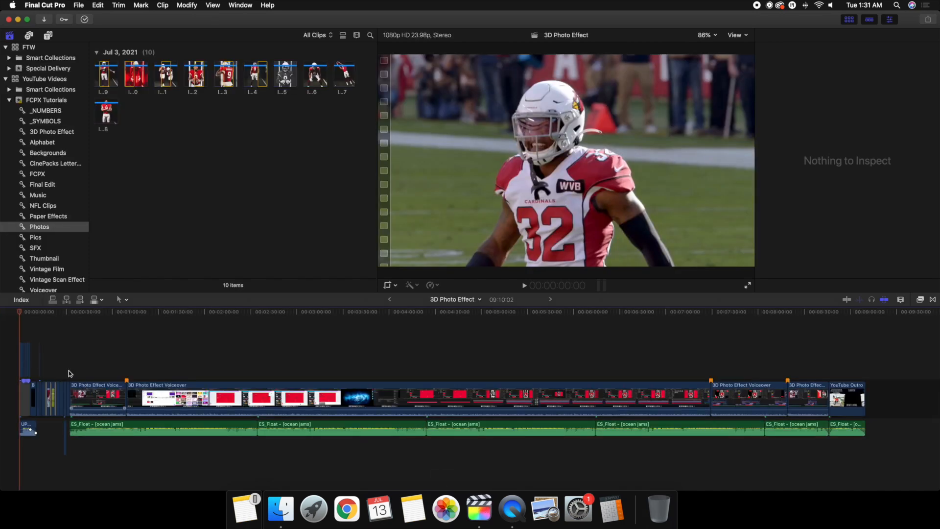
{"action": "left_click", "coordinate": [8, 334]}
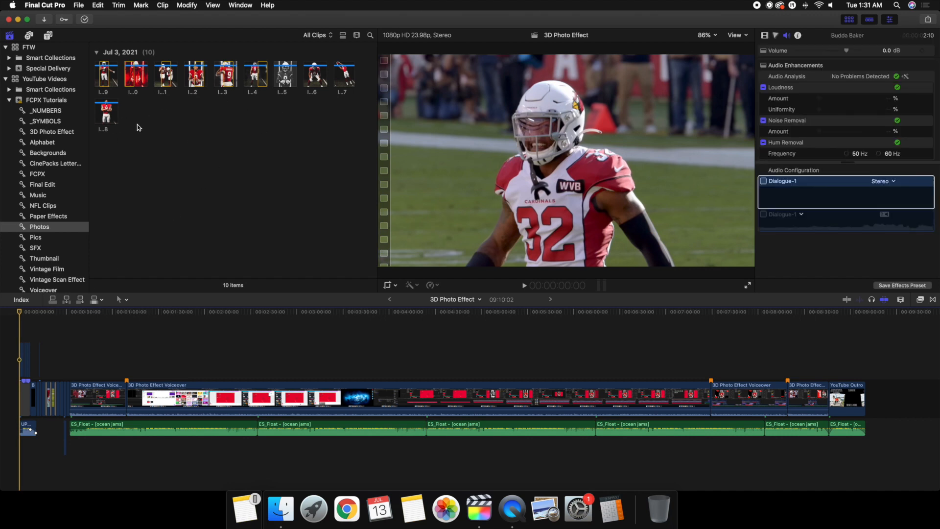
{"action": "left_click", "coordinate": [8, 99]}
{"action": "left_click", "coordinate": [44, 20]}
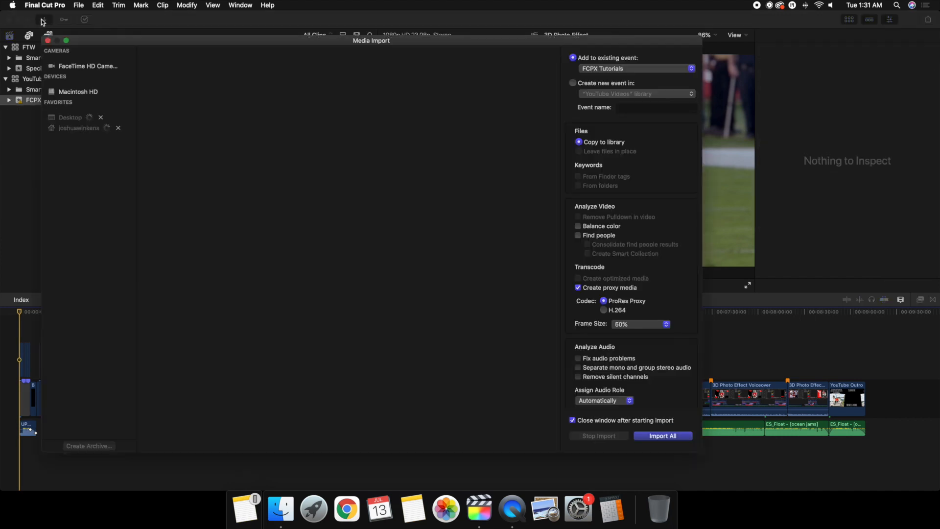
{"action": "left_click", "coordinate": [163, 396]}
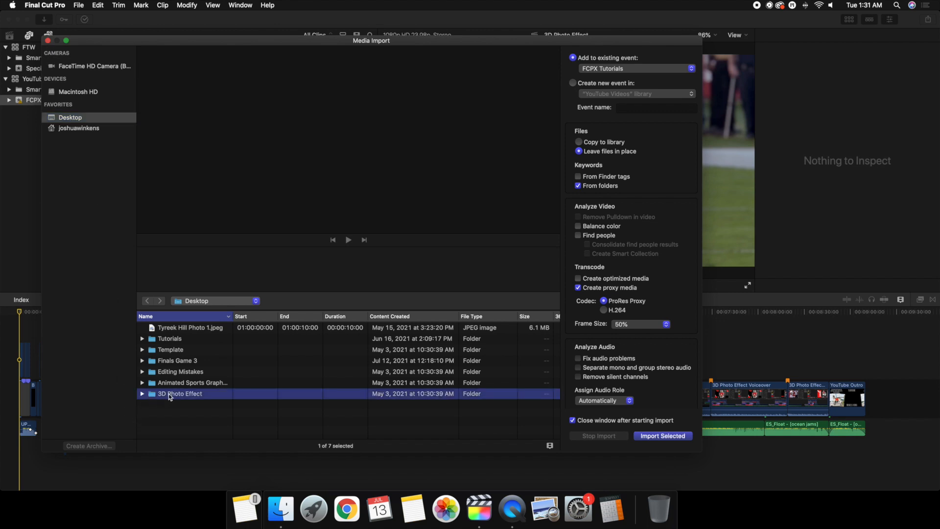
{"action": "left_click", "coordinate": [142, 394]}
{"action": "scroll", "coordinate": [175, 400], "scroll_direction": "down", "scroll_amount": 3}
{"action": "scroll", "coordinate": [177, 403], "scroll_direction": "down", "scroll_amount": 1}
{"action": "left_click", "coordinate": [179, 422]}
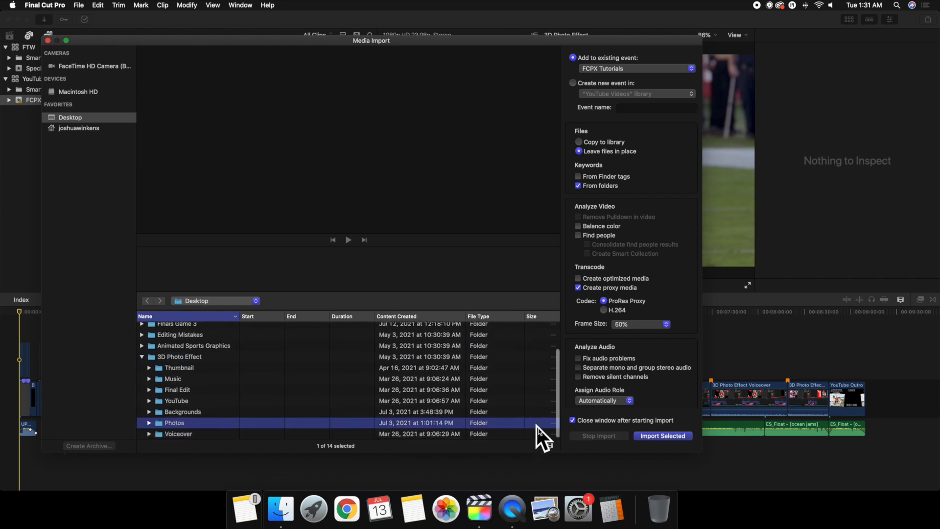
{"action": "left_click", "coordinate": [645, 436]}
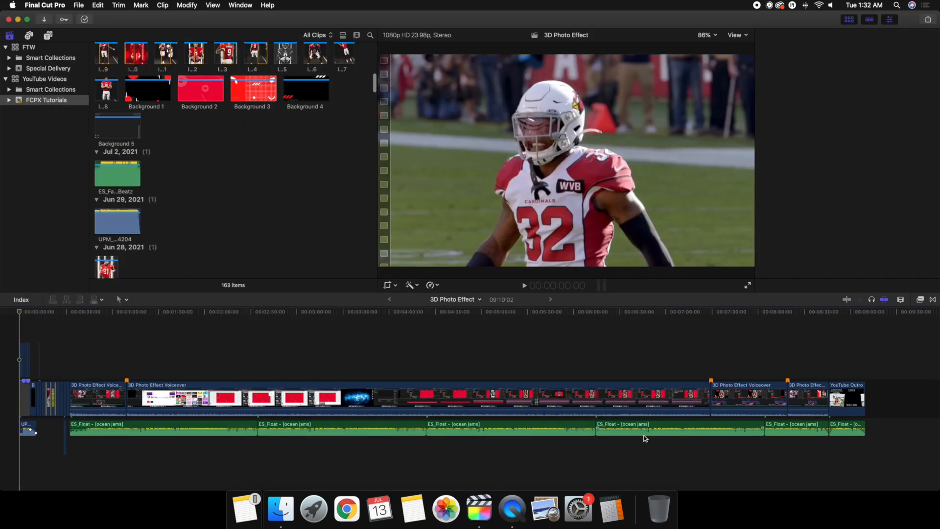
Expand the FCPX Tutorials event and check its Photos keyword collection for the newly imported image
{"action": "left_click", "coordinate": [8, 100]}
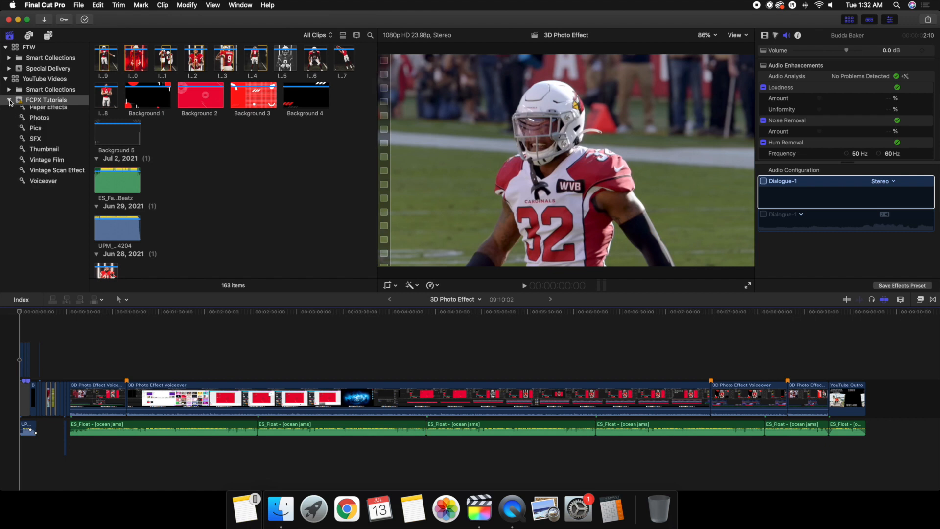
{"action": "left_click", "coordinate": [37, 226]}
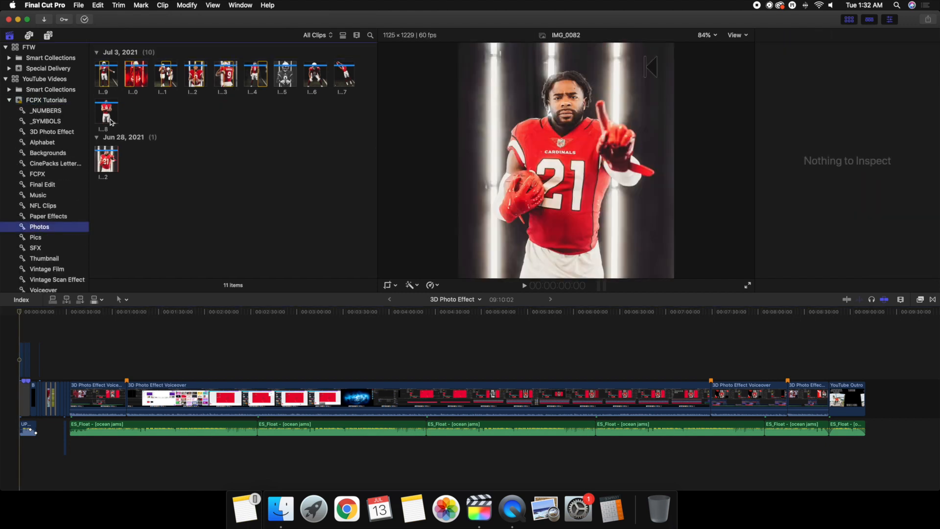
Select the imported photo in the Photos collection, then select the FCPX Tutorials event and collapse its keyword collections
{"action": "left_click", "coordinate": [102, 159]}
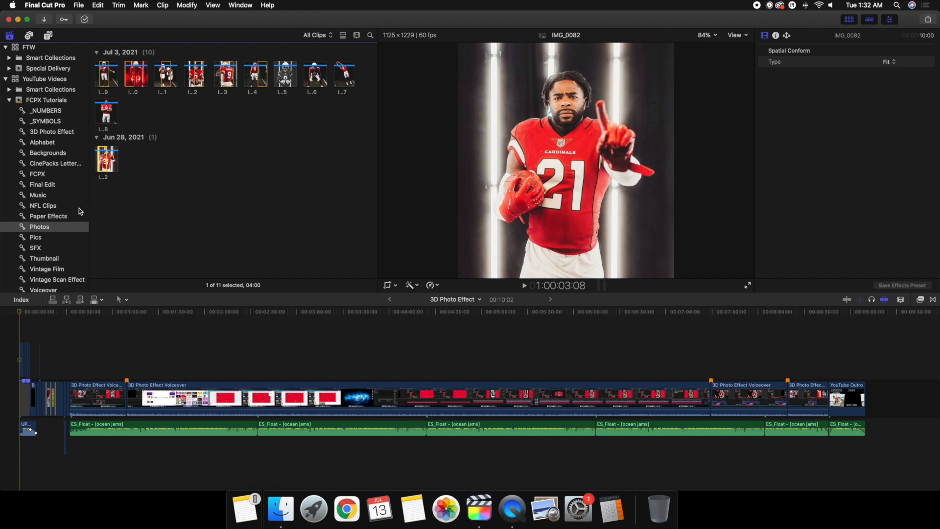
{"action": "left_click", "coordinate": [33, 104]}
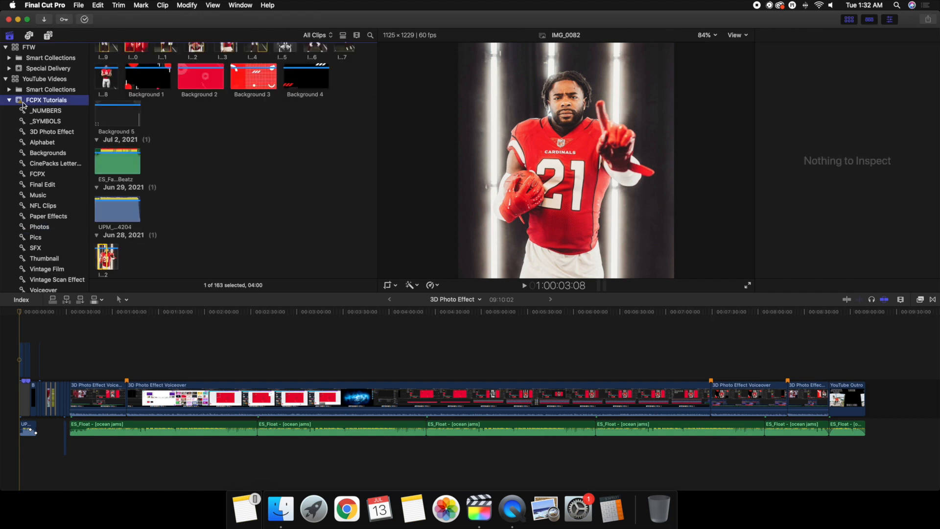
{"action": "left_click", "coordinate": [9, 99]}
{"action": "scroll", "coordinate": [189, 113], "scroll_direction": "up", "scroll_amount": 5}
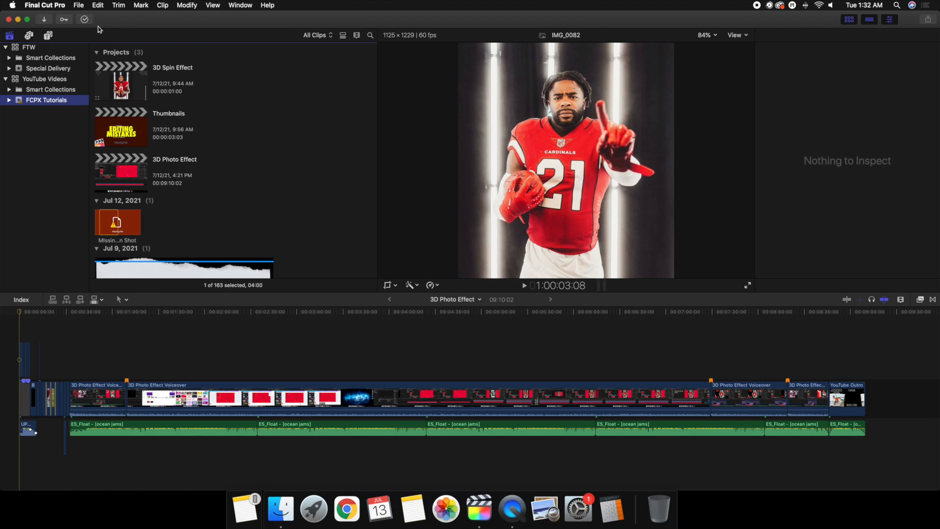
{"action": "left_click", "coordinate": [78, 5]}
{"action": "mouse_move", "coordinate": [163, 18]}
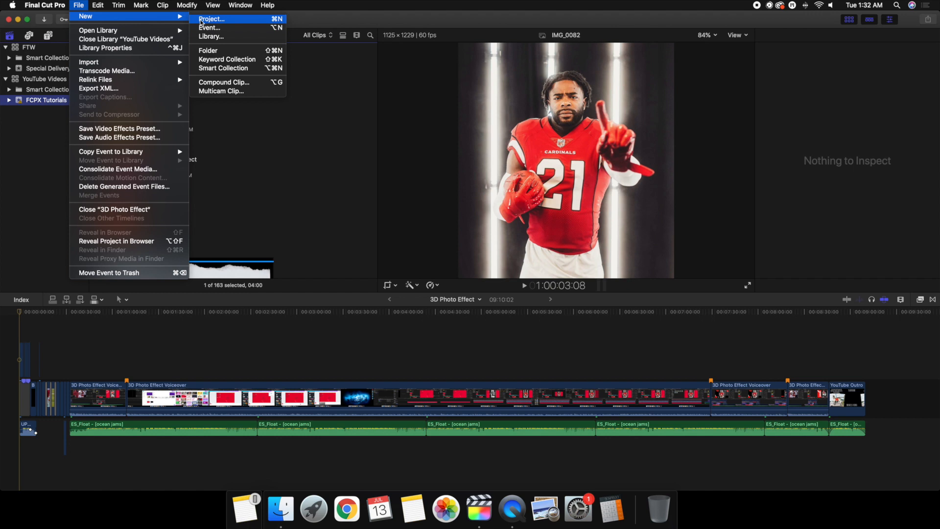
{"action": "left_click", "coordinate": [44, 121]}
Open the 3D Photo Effect project from the FCPX Tutorials event in the YouTube Videos library
{"action": "left_click", "coordinate": [45, 79]}
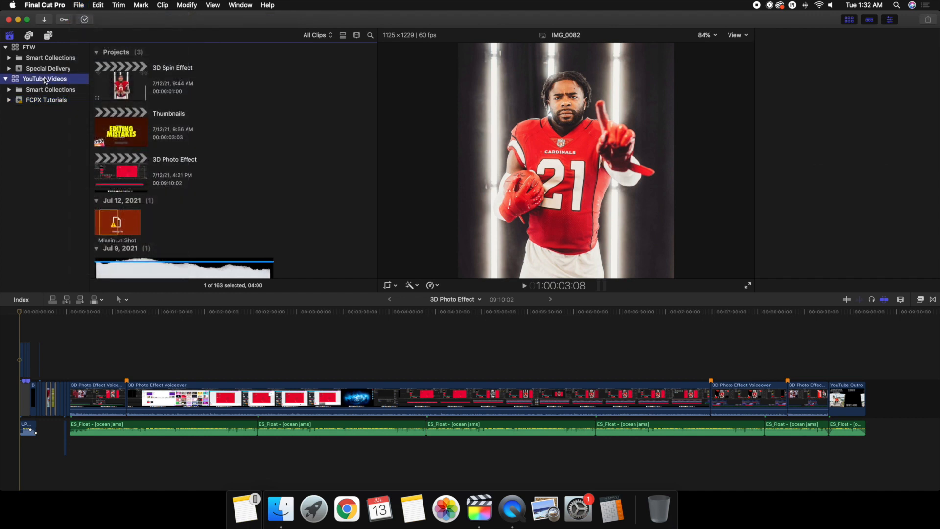
{"action": "left_click", "coordinate": [47, 100]}
{"action": "scroll", "coordinate": [155, 121], "scroll_direction": "up", "scroll_amount": 2}
{"action": "scroll", "coordinate": [154, 120], "scroll_direction": "up", "scroll_amount": 5}
{"action": "left_click", "coordinate": [118, 167]}
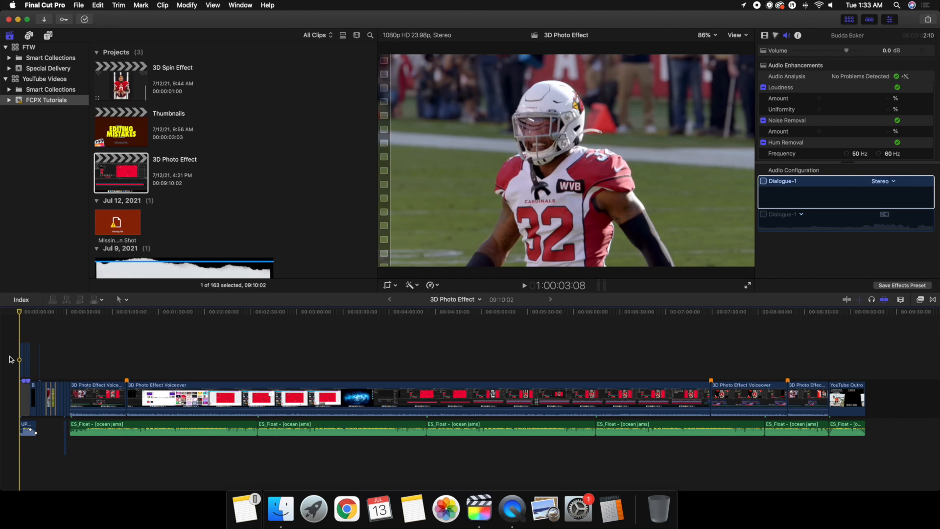
Select the gap clip beneath the connected football clips at the start of the 3D Photo Effect timeline
{"action": "key", "text": "super+equal"}
{"action": "key", "text": "super+equal"}
{"action": "key", "text": "super+equal"}
{"action": "key", "text": "super+equal"}
{"action": "key", "text": "super+equal"}
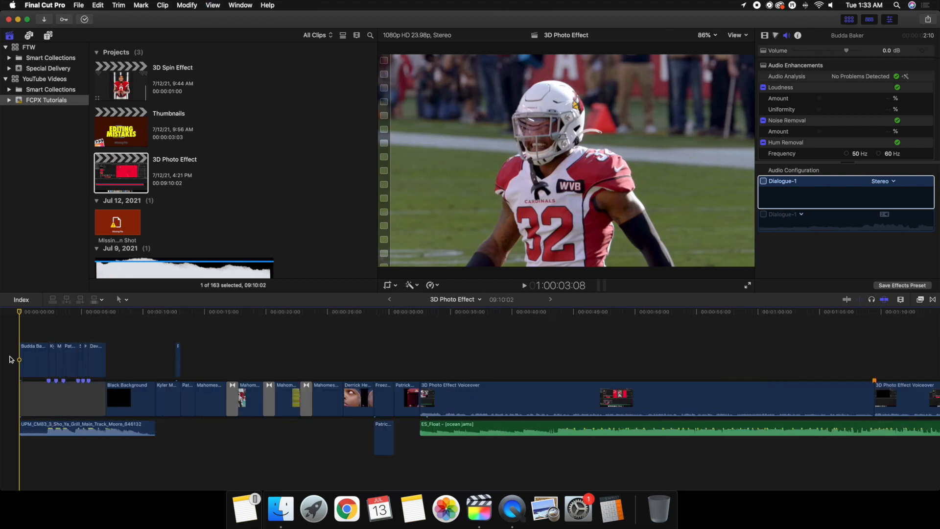
{"action": "key", "text": "super+equal"}
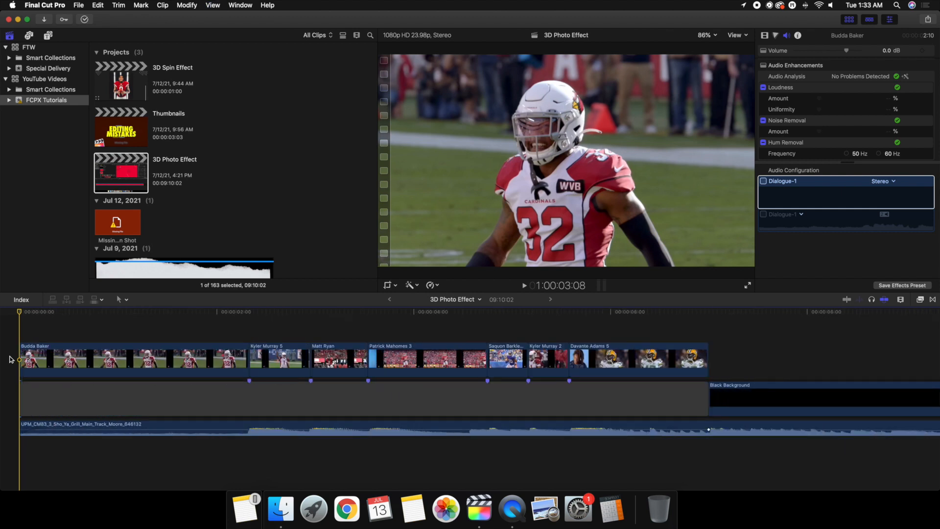
{"action": "key", "text": "super+minus"}
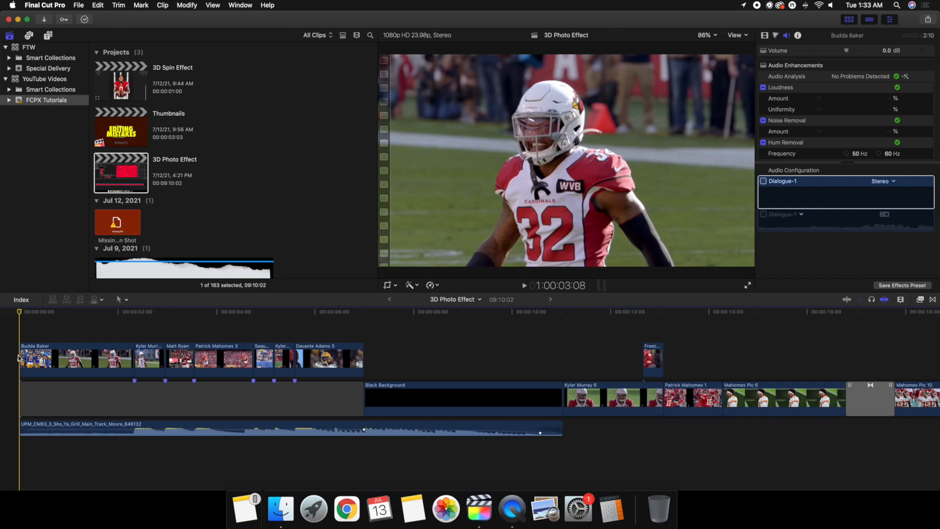
{"action": "key", "text": "super+equal"}
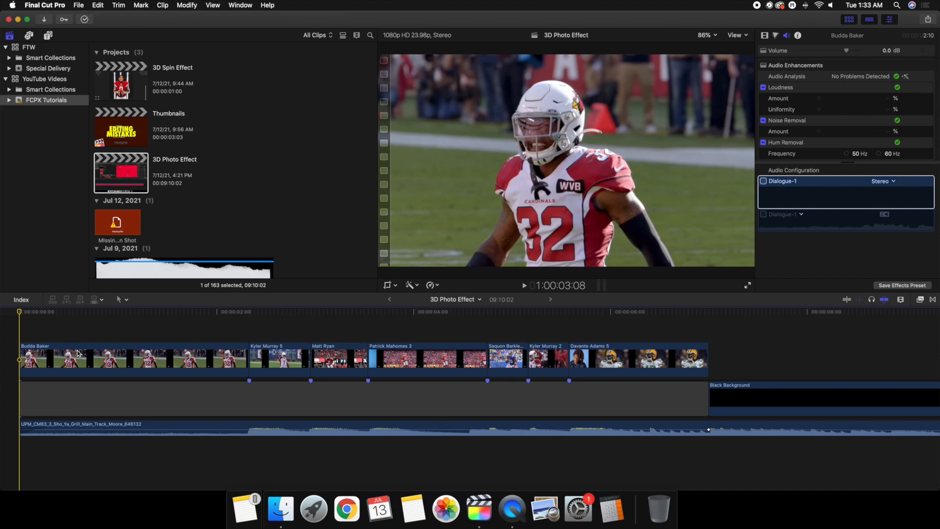
{"action": "left_click", "coordinate": [81, 400]}
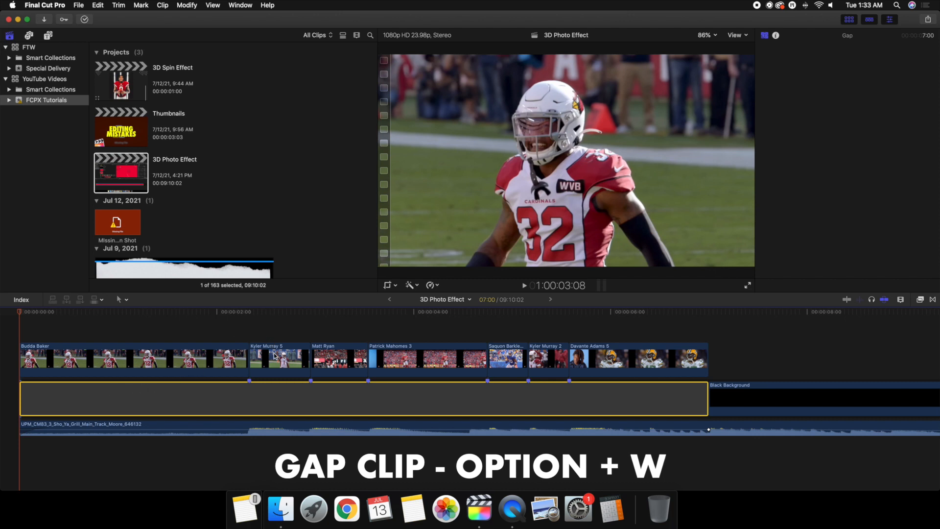
Try moving the Kyler Murray 5 clip above the Patrick Mahomes 3 clip, then undo the move
{"action": "left_click_drag", "start_coordinate": [274, 358], "coordinate": [397, 318]}
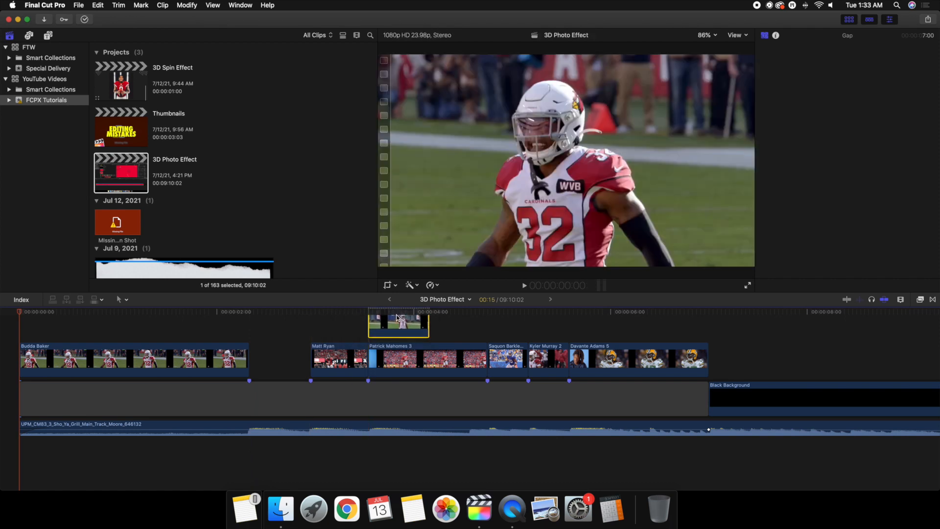
{"action": "key", "text": "super+z"}
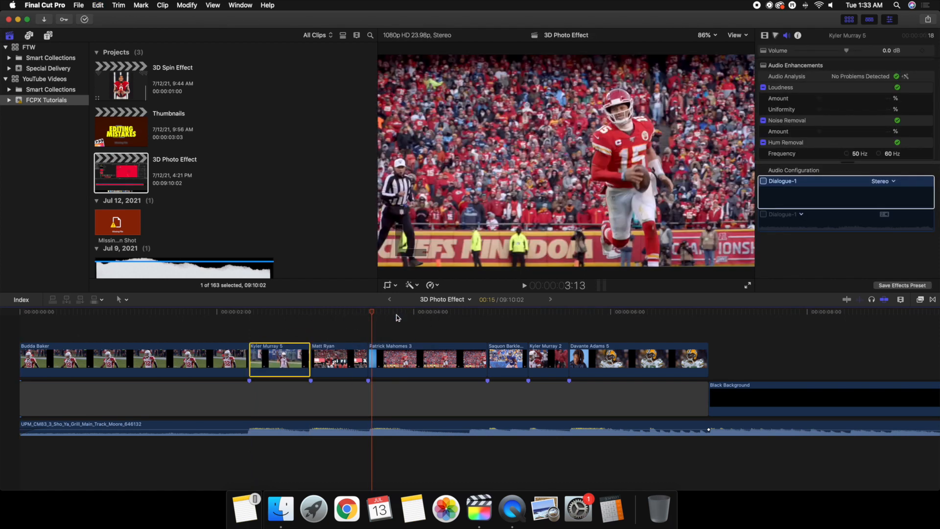
{"action": "left_click", "coordinate": [277, 332]}
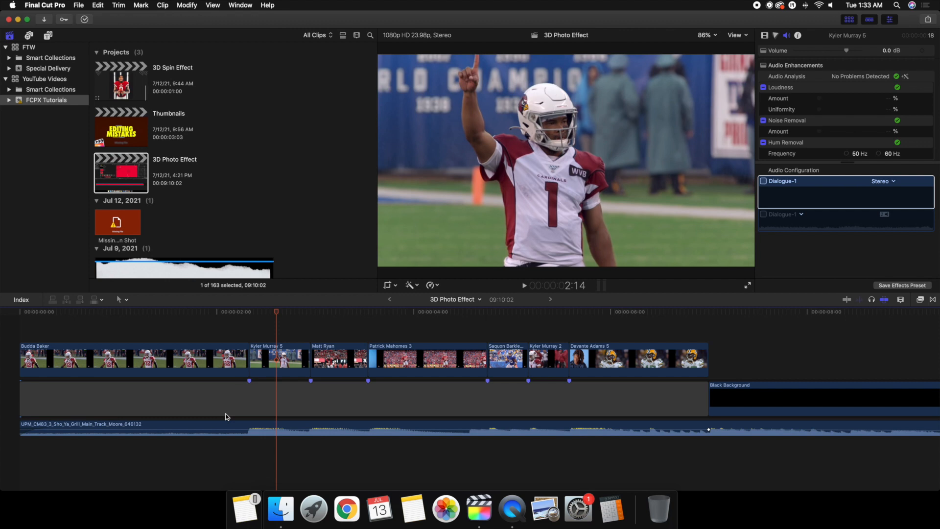
Try lowering the volume of the music clip under the opening gap to -34.0 dB, then revert it
{"action": "left_click_drag", "start_coordinate": [291, 429], "coordinate": [291, 432]}
{"action": "left_click", "coordinate": [292, 433], "text": "alt"}
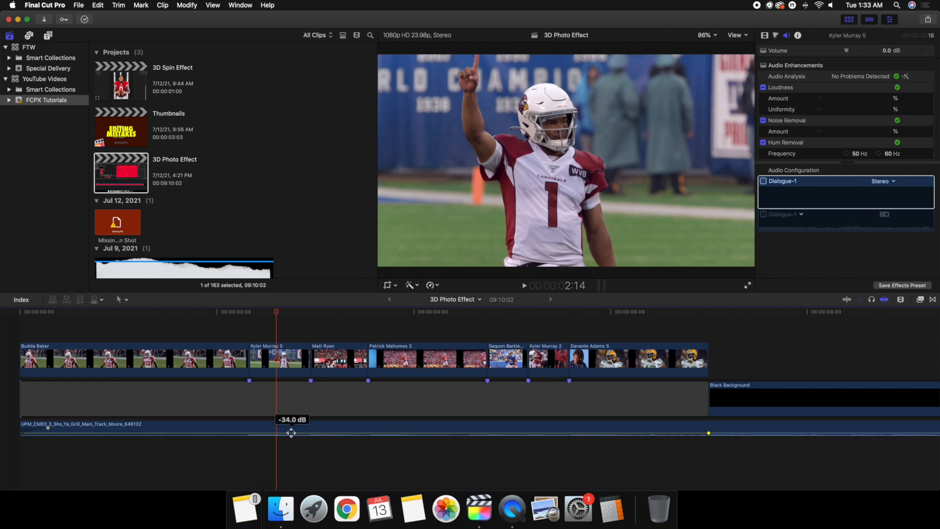
{"action": "left_click", "coordinate": [287, 369]}
{"action": "left_click", "coordinate": [278, 338]}
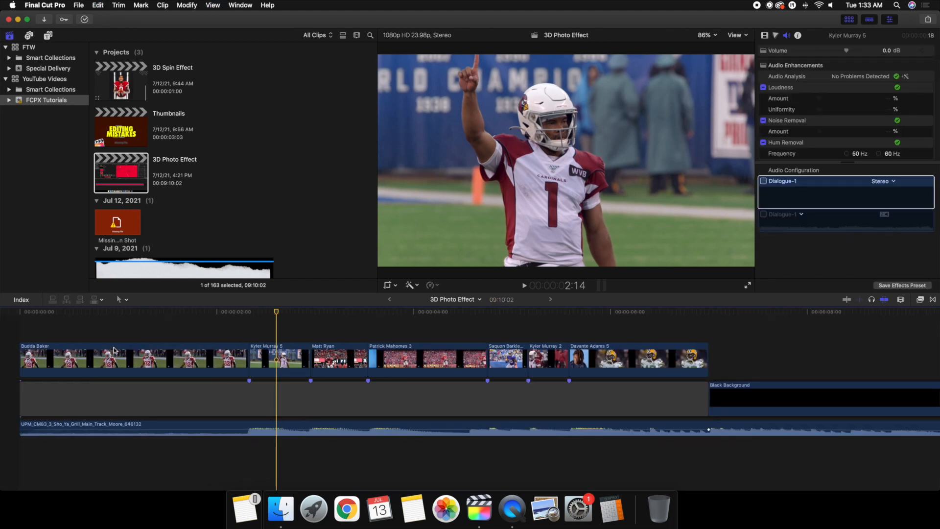
Play from the start of the timeline, add markers above the Budda Baker and Kyler Murray 5 clips, then remove both
{"action": "left_click", "coordinate": [19, 333]}
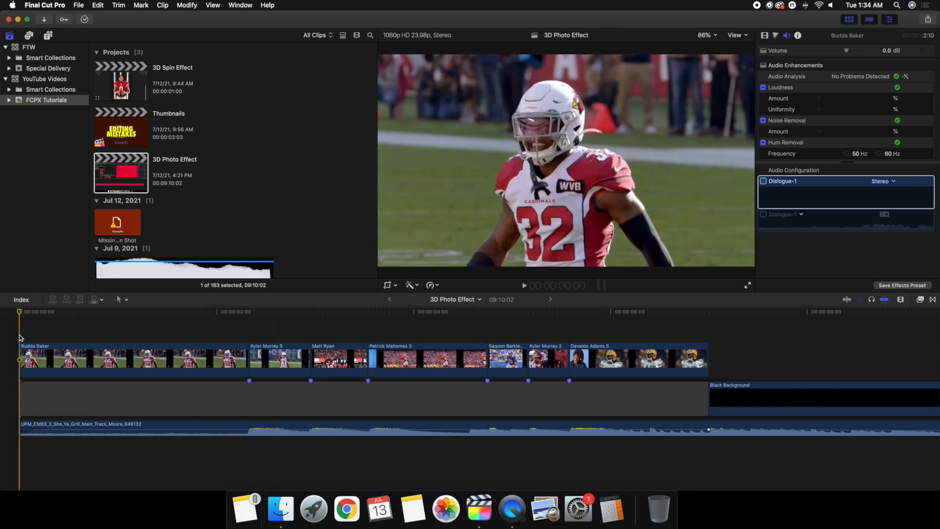
{"action": "key", "text": "space"}
{"action": "key", "text": "m"}
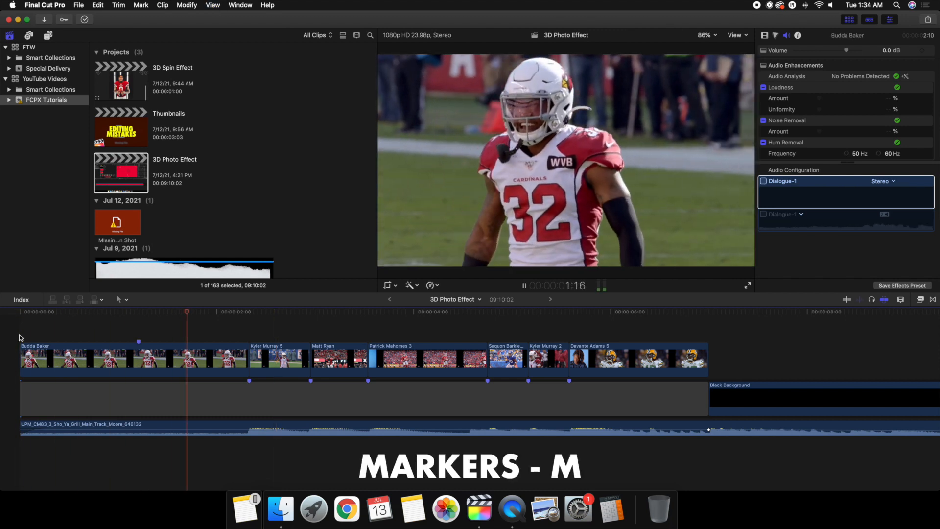
{"action": "key", "text": "m"}
{"action": "key", "text": "space"}
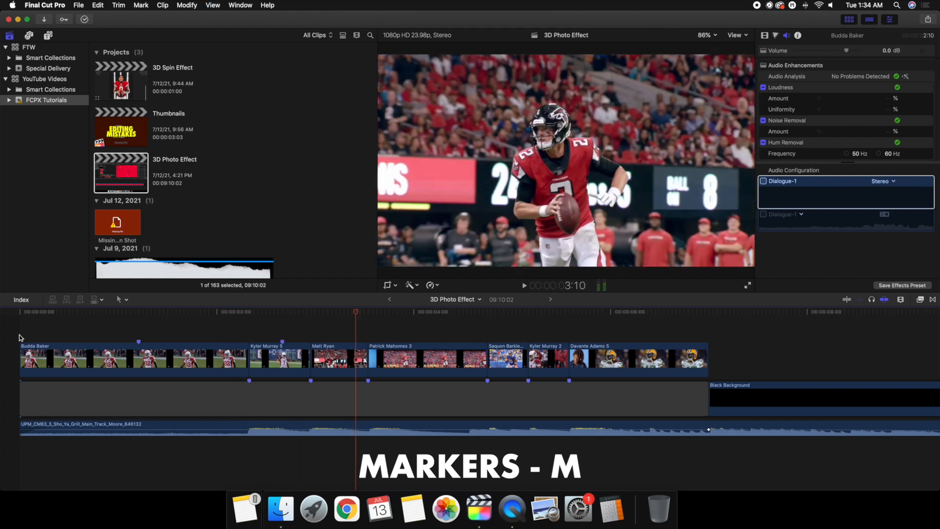
{"action": "key", "text": "ctrl+semicolon"}
{"action": "key", "text": "ctrl+semicolon"}
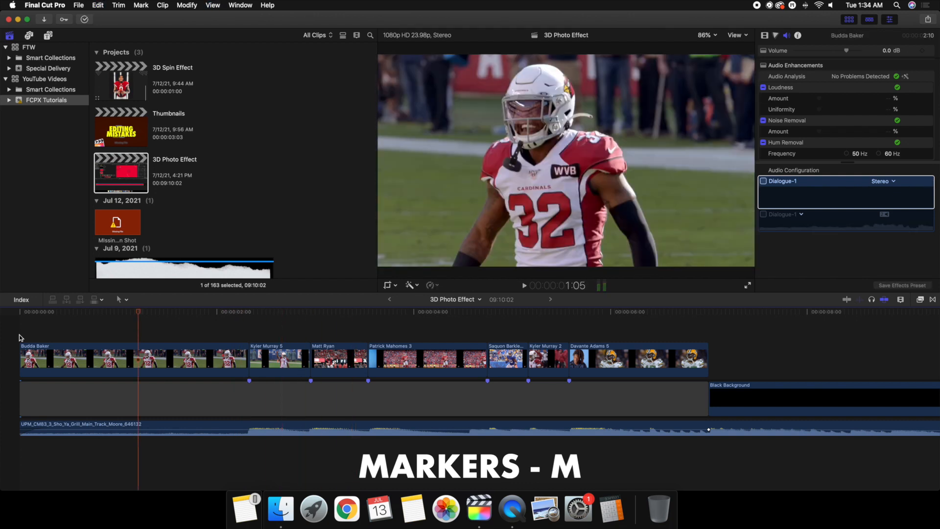
Play the opening again, add a single marker above the Budda Baker clip, and undo it
{"action": "left_click", "coordinate": [19, 334]}
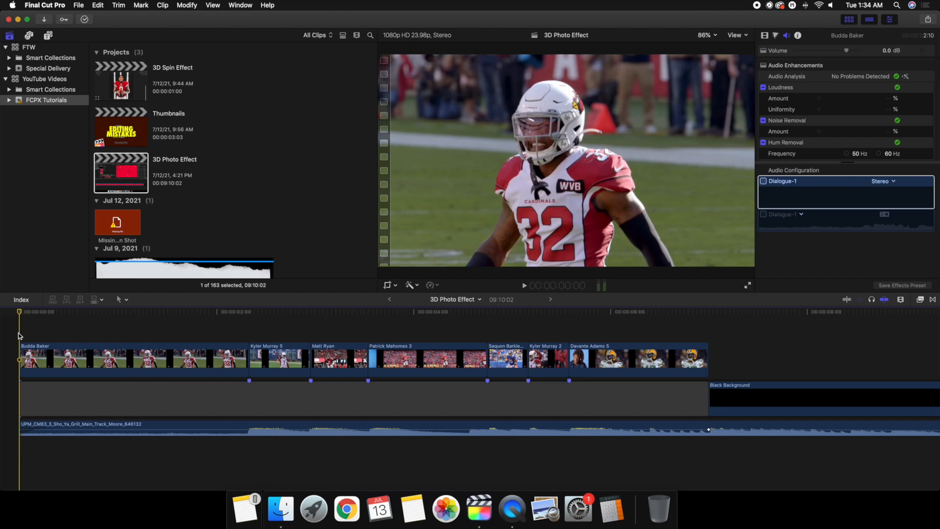
{"action": "key", "text": "space"}
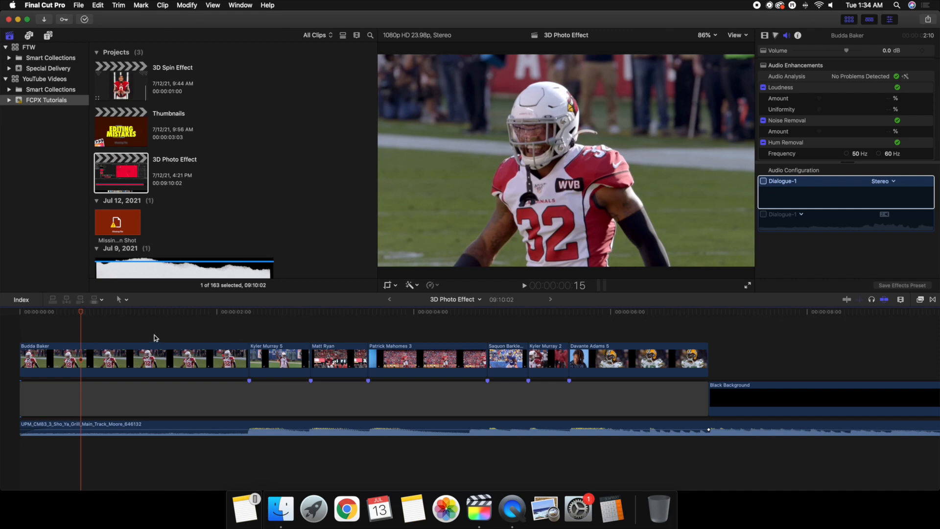
{"action": "key", "text": "space"}
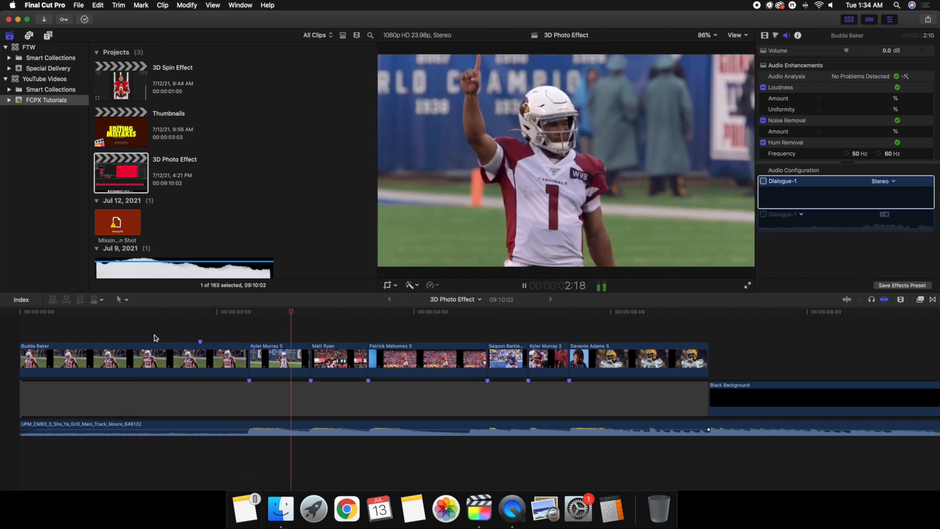
{"action": "key", "text": "space"}
{"action": "key", "text": "super+z"}
{"action": "key", "text": "super+z"}
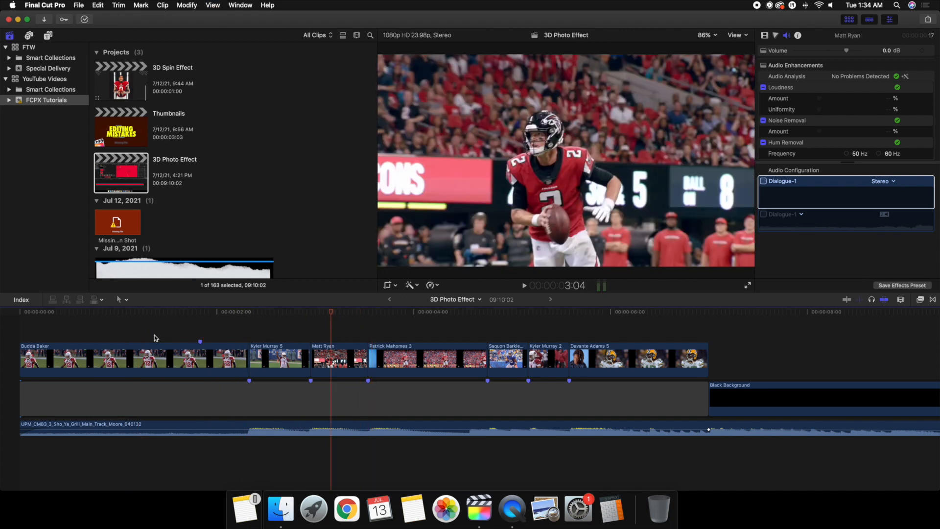
Step frame by frame to the existing marker at the cut between the Budda Baker and Kyler Murray 5 clips
{"action": "left_click", "coordinate": [234, 333]}
{"action": "key", "text": "Right"}
{"action": "key", "text": "Right"}
{"action": "key", "text": "Right"}
{"action": "key", "text": "Right"}
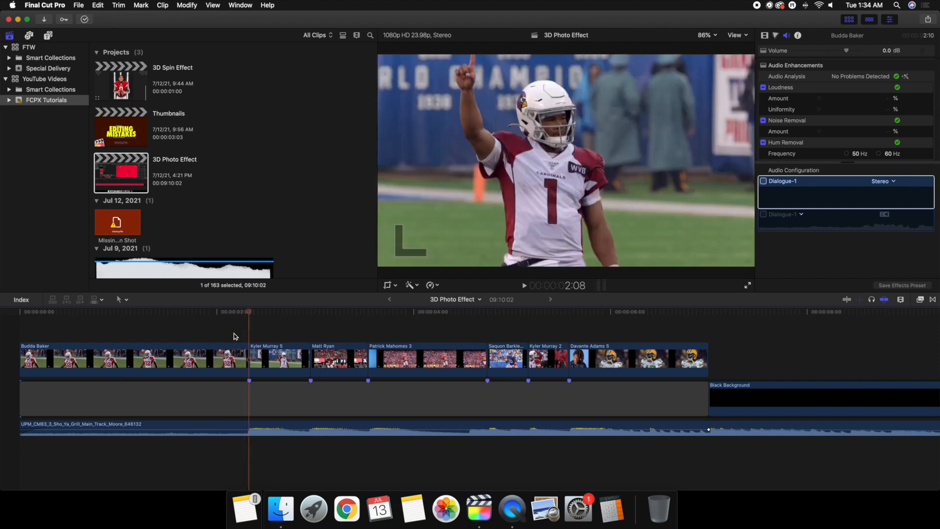
{"action": "left_click", "coordinate": [236, 336]}
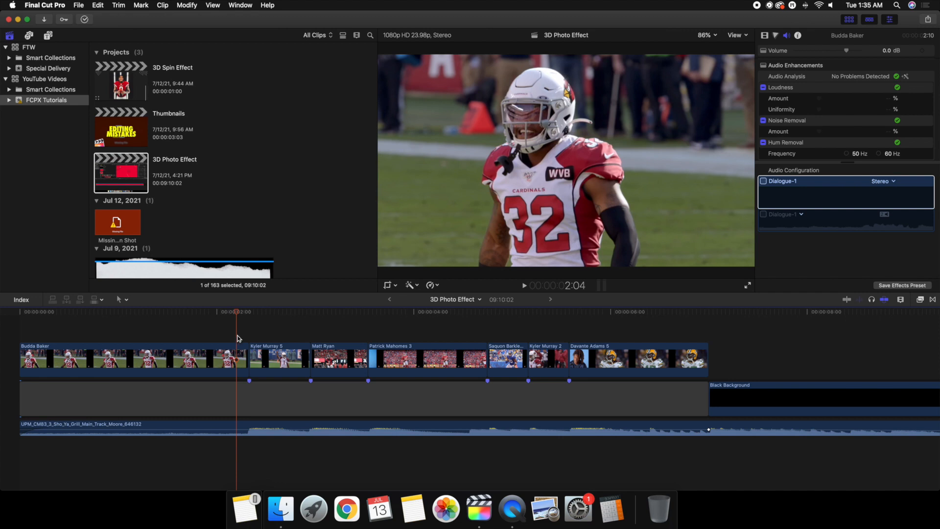
Add the Long adjustment layer title above the football clips, starting at the beginning of the timeline
{"action": "left_click", "coordinate": [20, 326]}
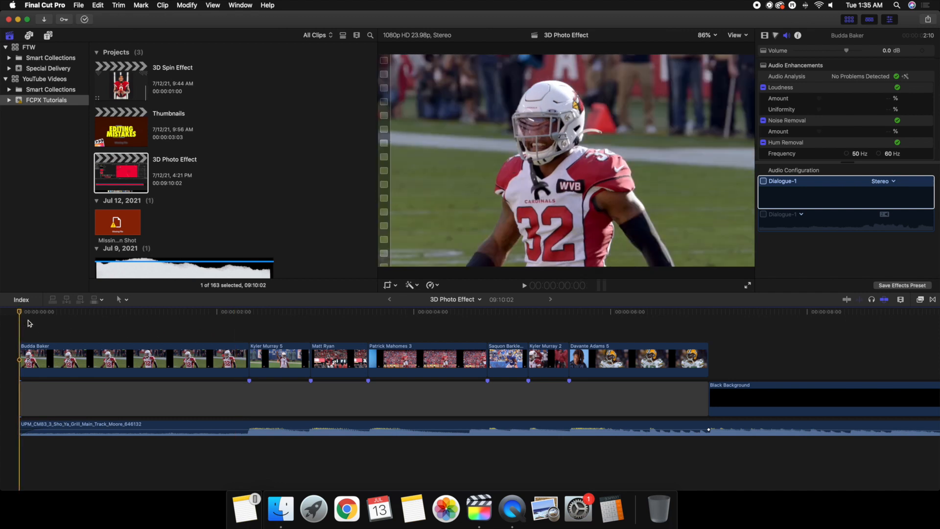
{"action": "left_click", "coordinate": [49, 36]}
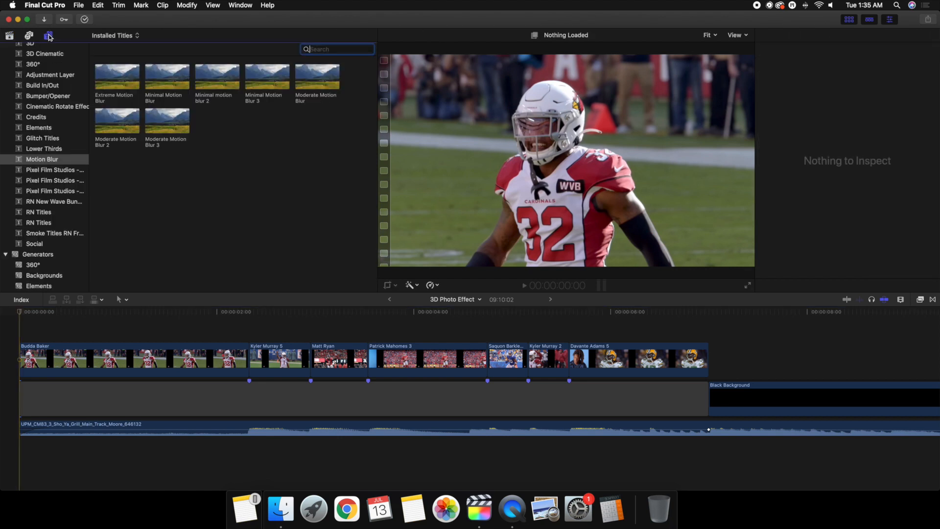
{"action": "scroll", "coordinate": [42, 100], "scroll_direction": "up", "scroll_amount": 2}
{"action": "left_click", "coordinate": [43, 91]}
{"action": "left_click_drag", "start_coordinate": [112, 78], "coordinate": [22, 336]}
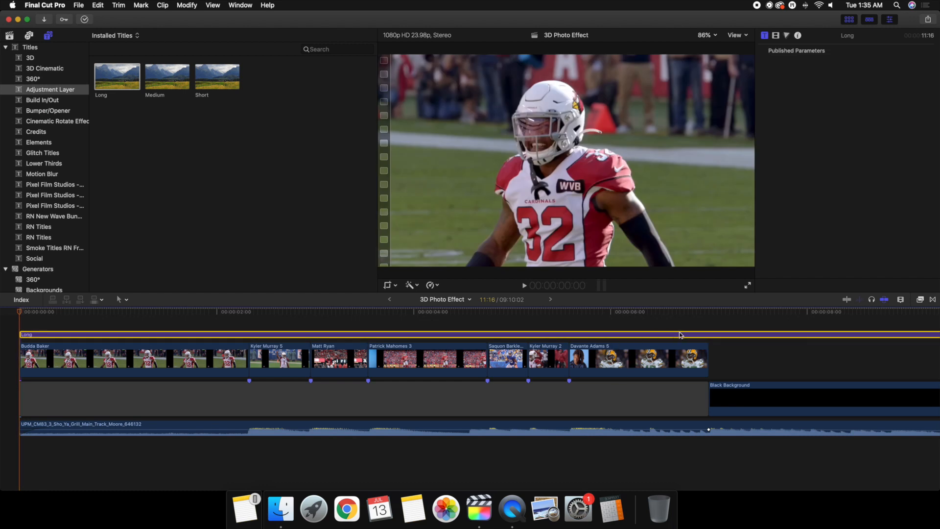
Trim the end of the Long adjustment layer to 7:00, where the Davante Adams 5 clip ends
{"action": "left_click", "coordinate": [710, 327]}
{"action": "left_click", "coordinate": [707, 334]}
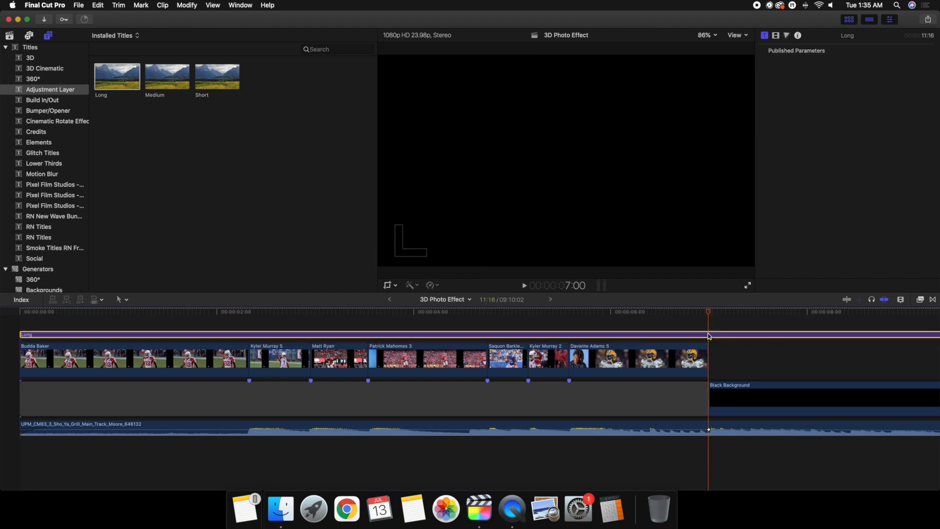
{"action": "key", "text": "alt+bracketright"}
{"action": "left_click", "coordinate": [626, 326]}
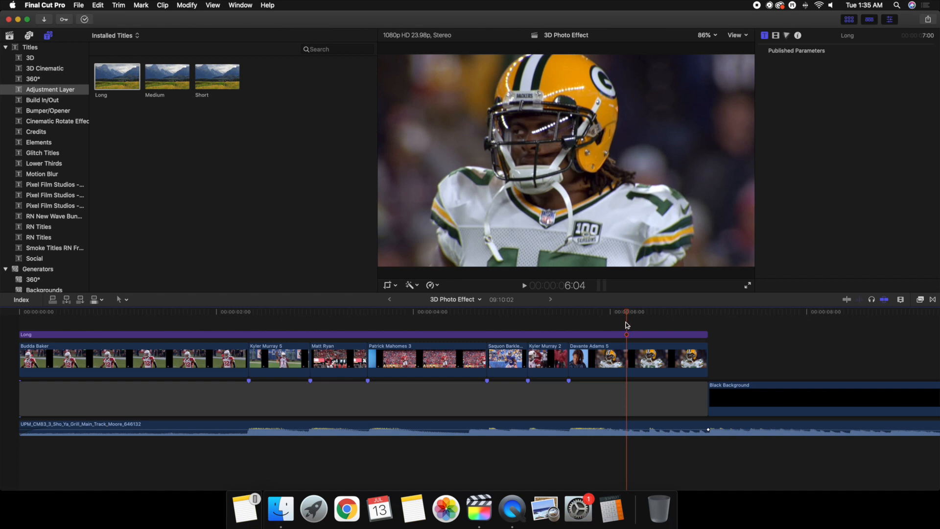
Apply the Custom LUT color effect to the Long adjustment layer above the football clips
{"action": "key", "text": "super+minus"}
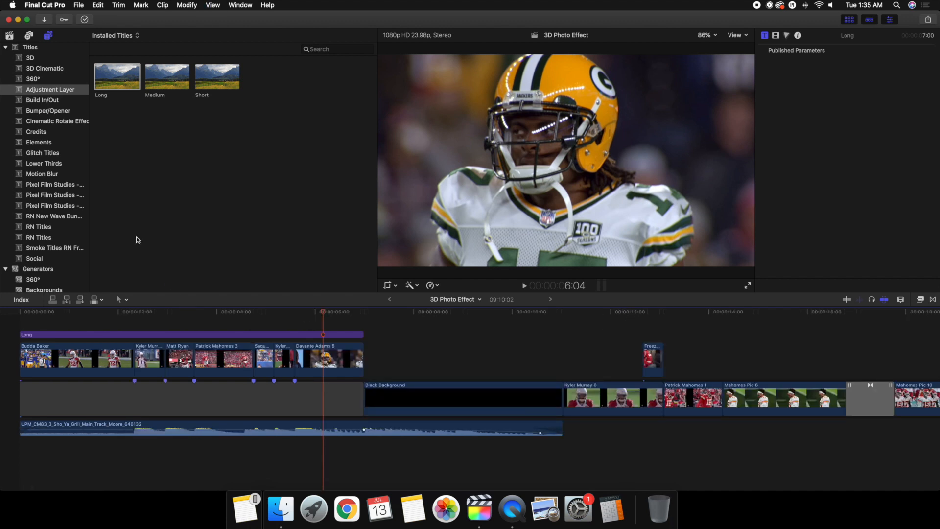
{"action": "left_click", "coordinate": [8, 35]}
{"action": "left_click", "coordinate": [315, 334]}
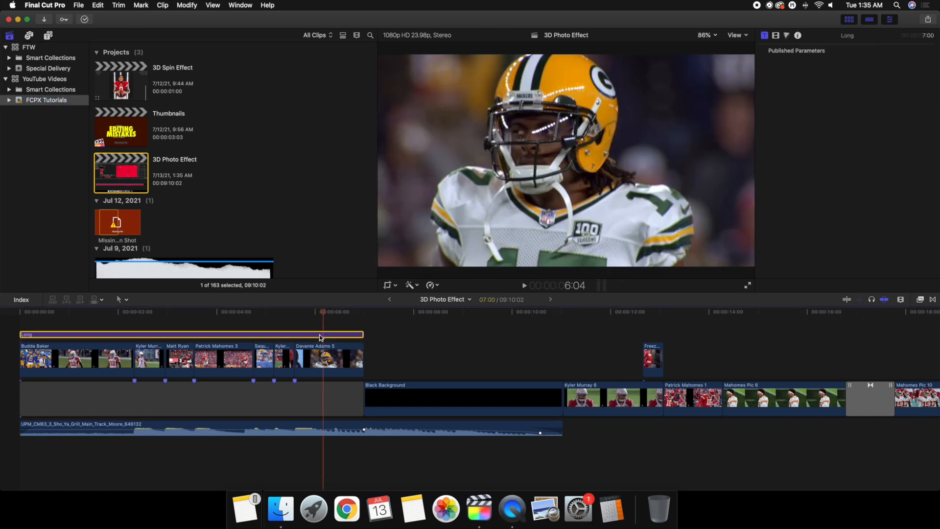
{"action": "left_click", "coordinate": [920, 299]}
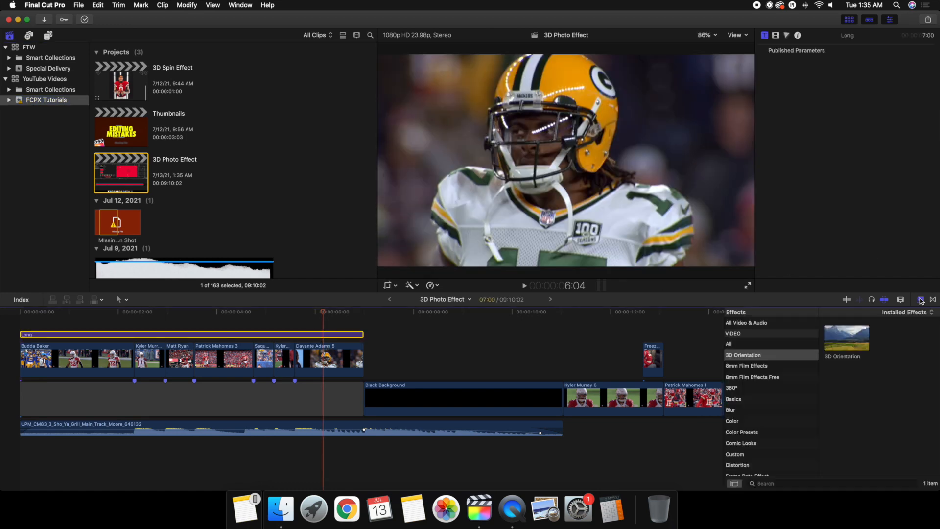
{"action": "left_click", "coordinate": [741, 420]}
{"action": "scroll", "coordinate": [838, 401], "scroll_direction": "down", "scroll_amount": 3}
{"action": "left_click_drag", "start_coordinate": [838, 408], "coordinate": [420, 311]}
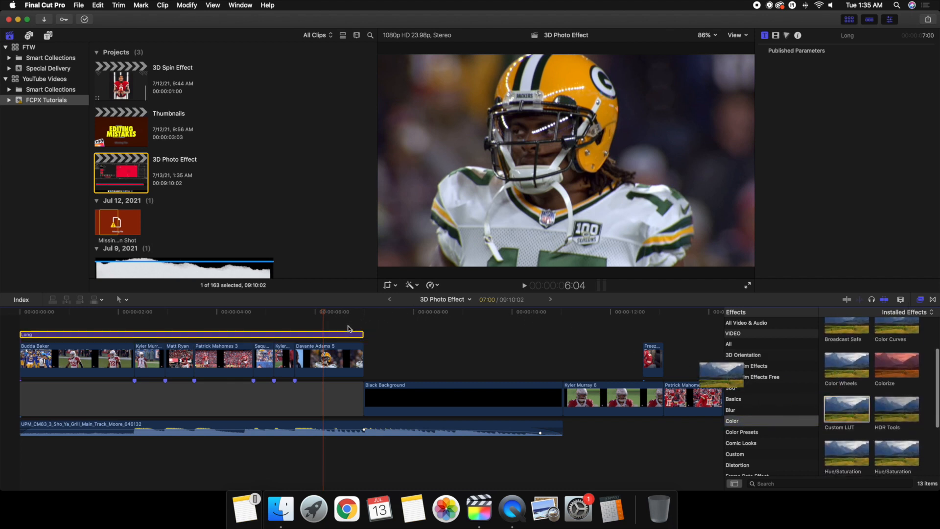
{"action": "left_click", "coordinate": [334, 336]}
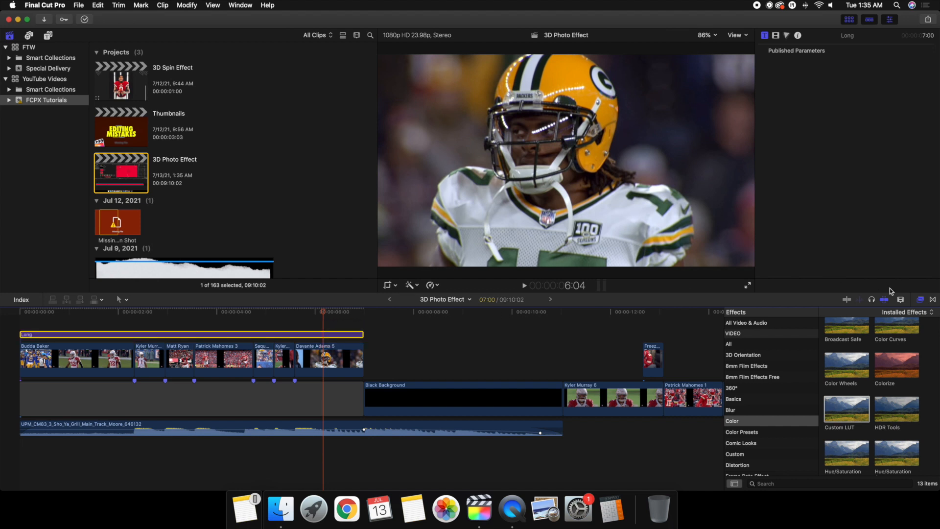
{"action": "left_click", "coordinate": [919, 299]}
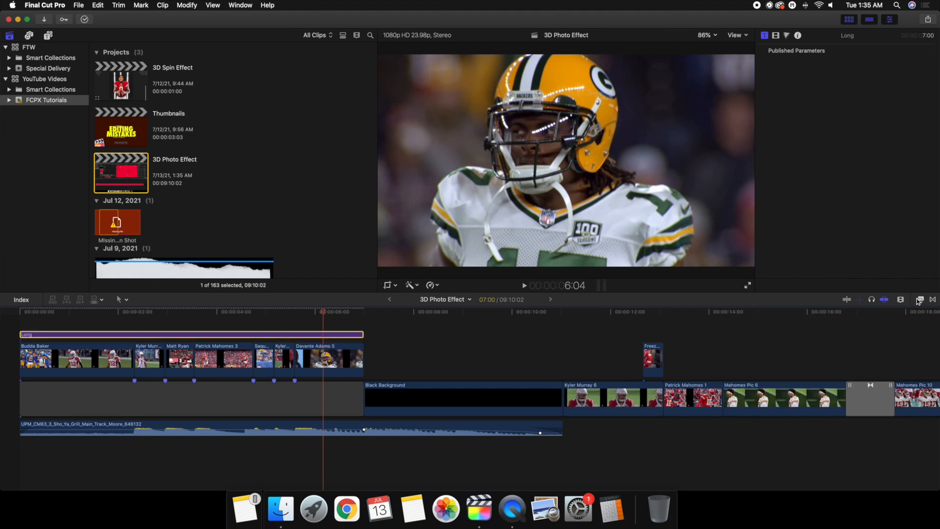
Set the adjustment layer's Custom LUT to Chrome
{"action": "left_click", "coordinate": [775, 35]}
{"action": "left_click", "coordinate": [826, 74]}
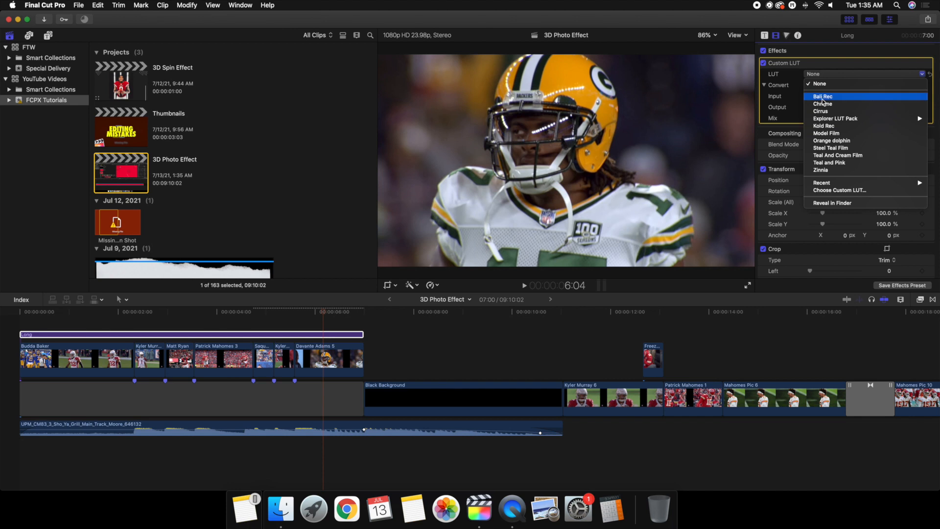
{"action": "left_click", "coordinate": [823, 103]}
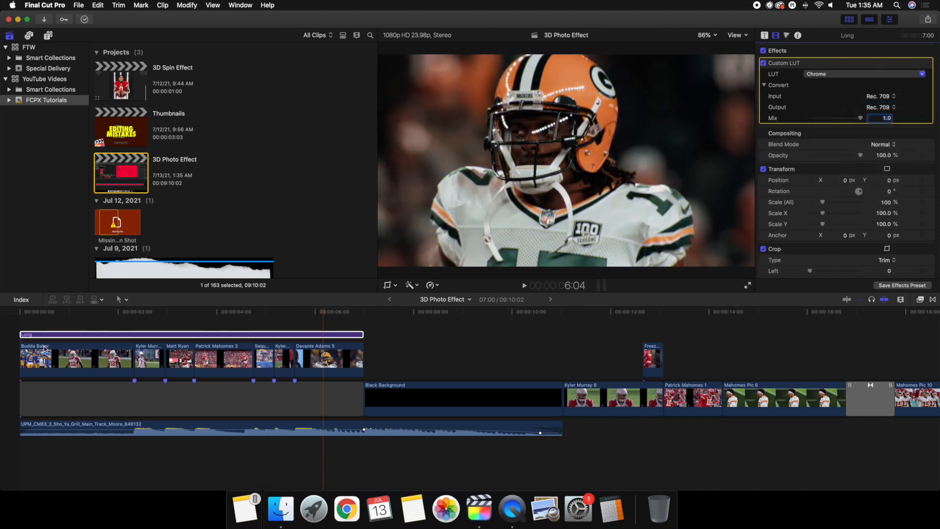
Play the timeline from the start to preview the Chrome look across the football clips
{"action": "left_click", "coordinate": [20, 325]}
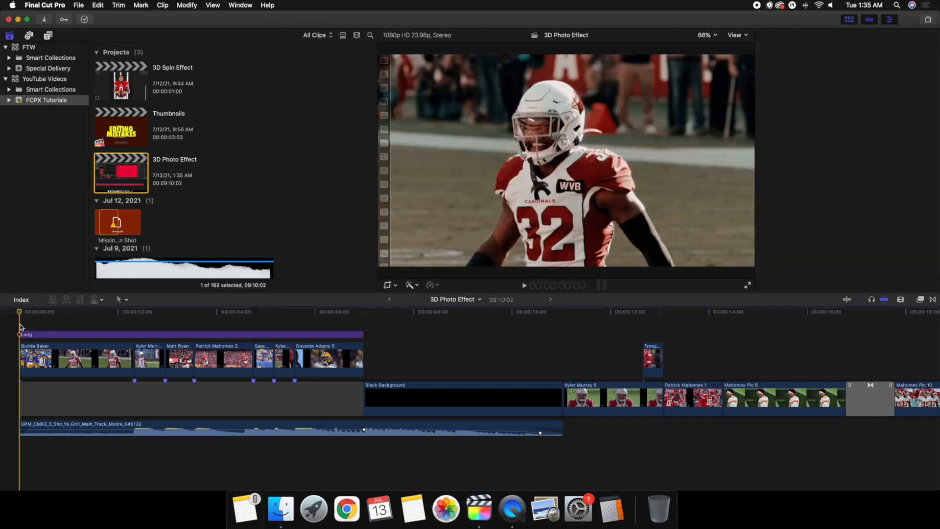
{"action": "key", "text": "space"}
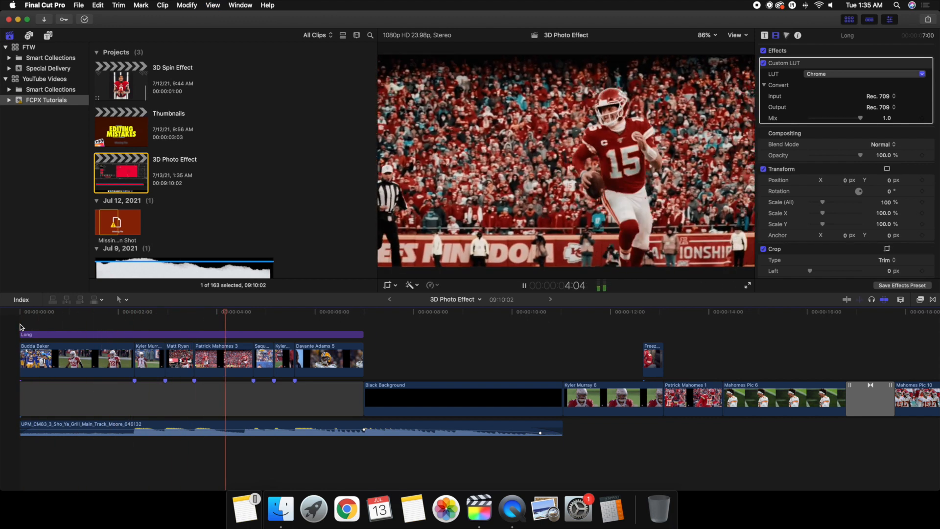
{"action": "key", "text": "space"}
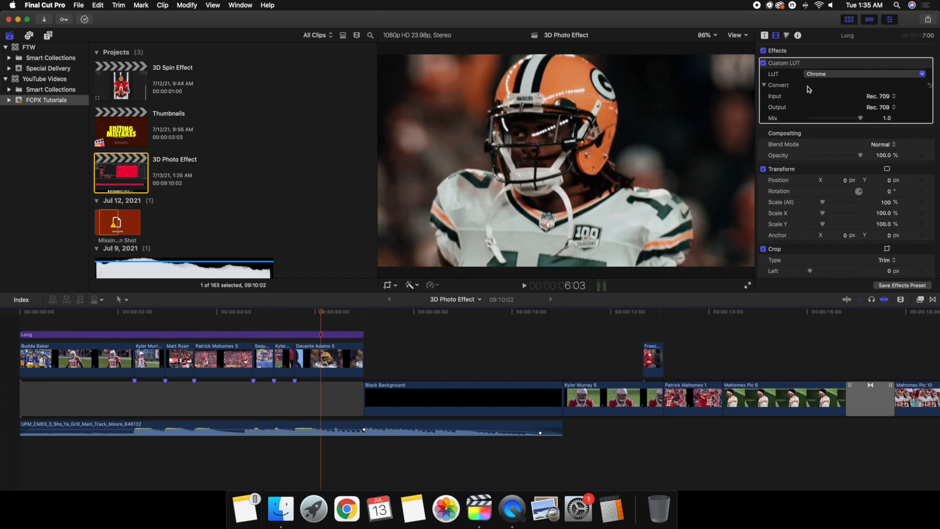
Reveal the Chrome LUT file in Finder, close that window, and examine the available LUT choices, including loading a custom one
{"action": "left_click", "coordinate": [816, 73]}
{"action": "left_click", "coordinate": [823, 202]}
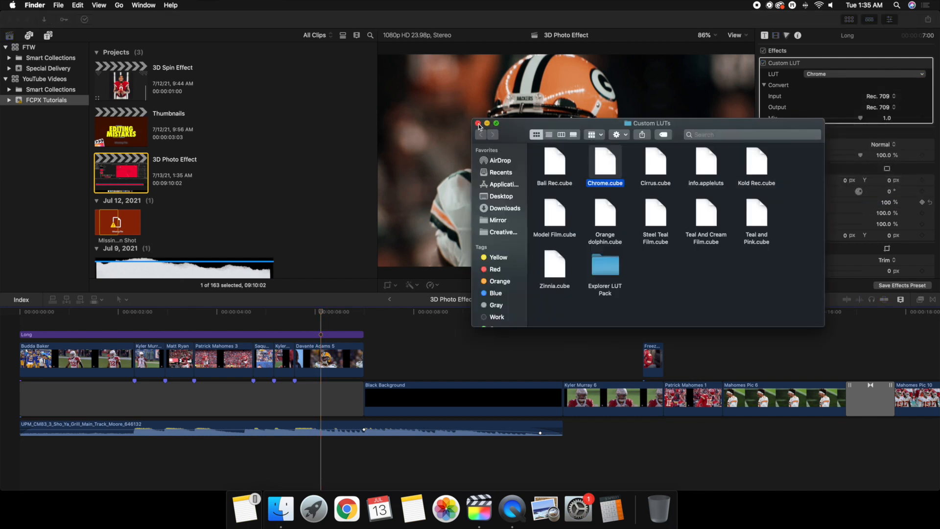
{"action": "left_click", "coordinate": [479, 124]}
{"action": "left_click", "coordinate": [841, 73]}
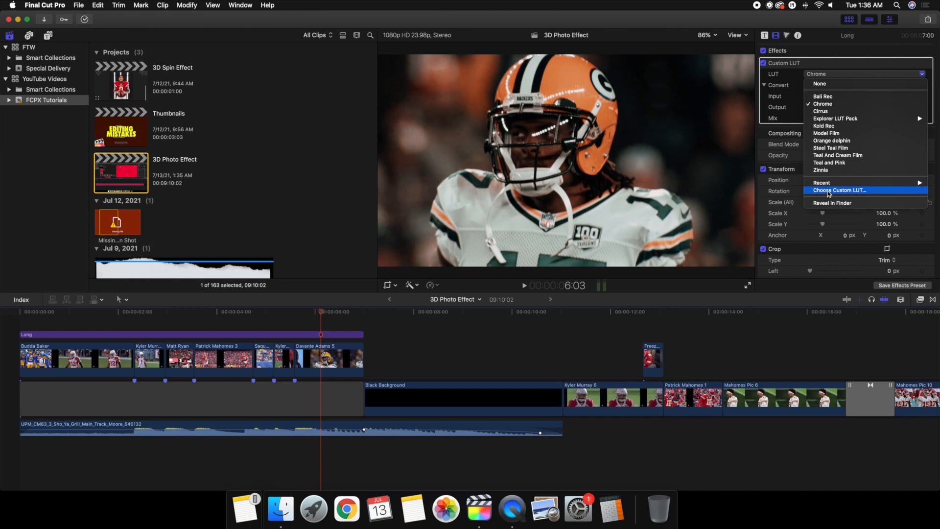
{"action": "left_click", "coordinate": [798, 63]}
{"action": "left_click", "coordinate": [798, 63]}
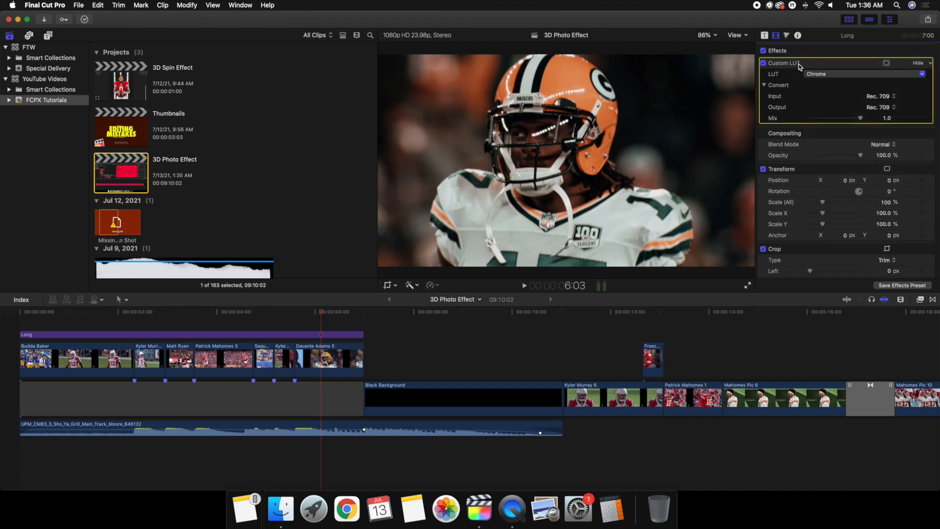
Delete the Long adjustment layer from above the football clips
{"action": "left_click", "coordinate": [336, 334]}
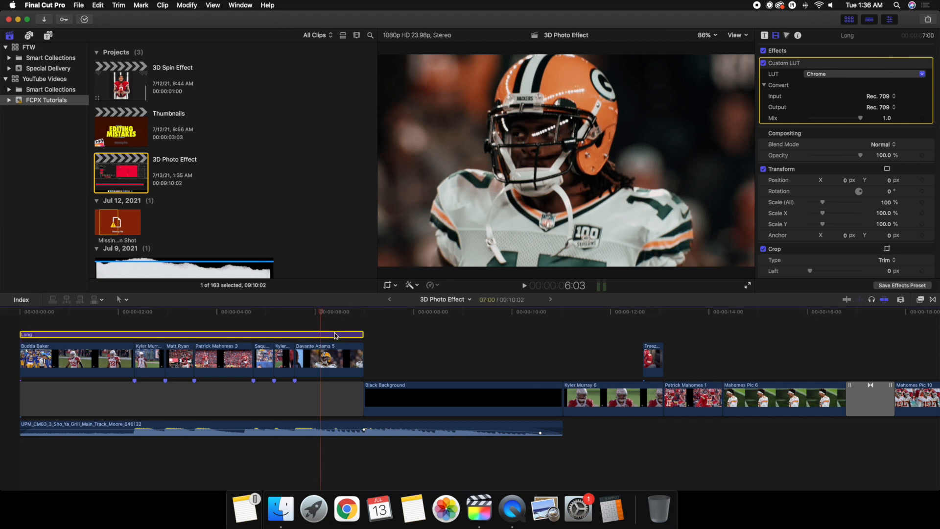
{"action": "key", "text": "Delete"}
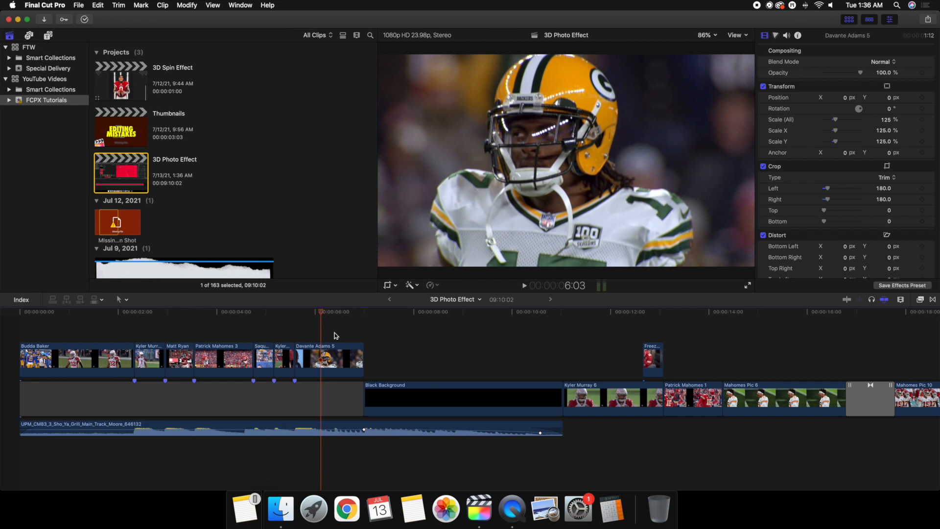
Add a Color Board correction to the Davante Adams 5 clip with the master color at 190° and 65%
{"action": "left_click", "coordinate": [328, 354]}
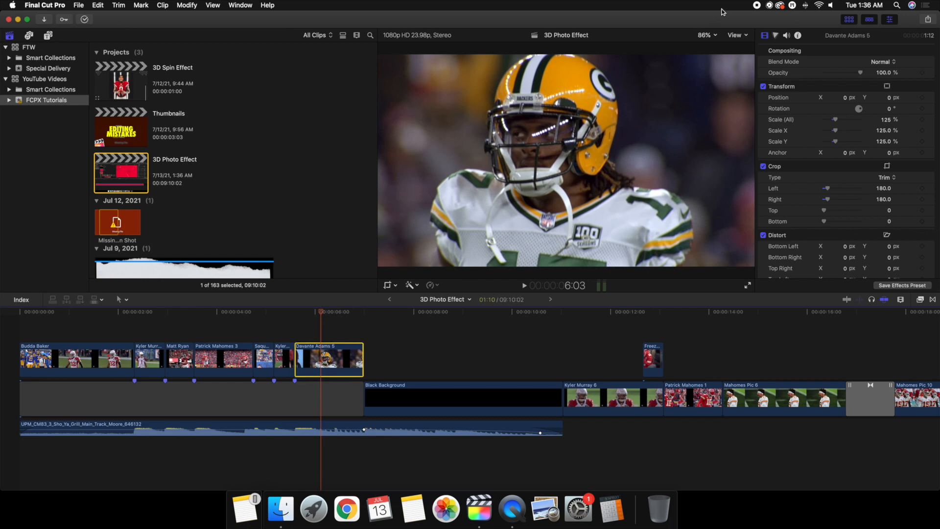
{"action": "left_click", "coordinate": [774, 36]}
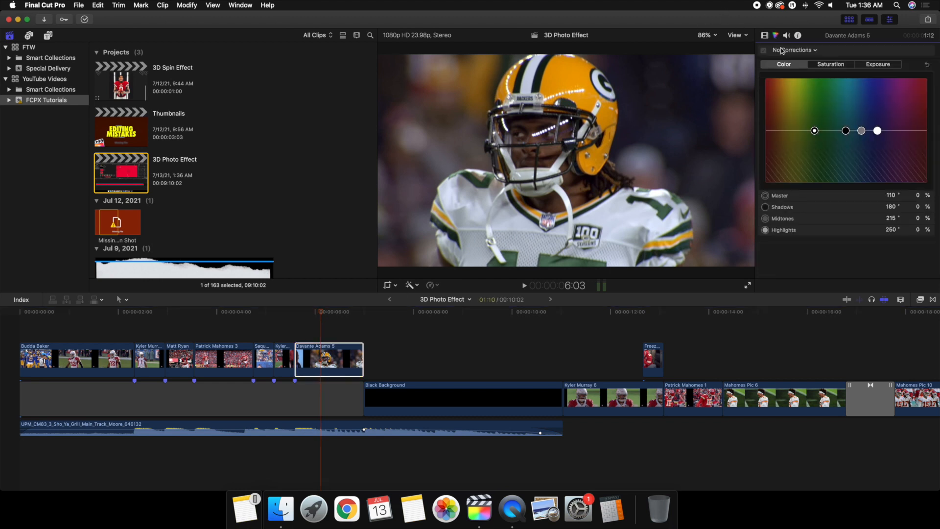
{"action": "left_click", "coordinate": [805, 52]}
{"action": "left_click", "coordinate": [805, 69]}
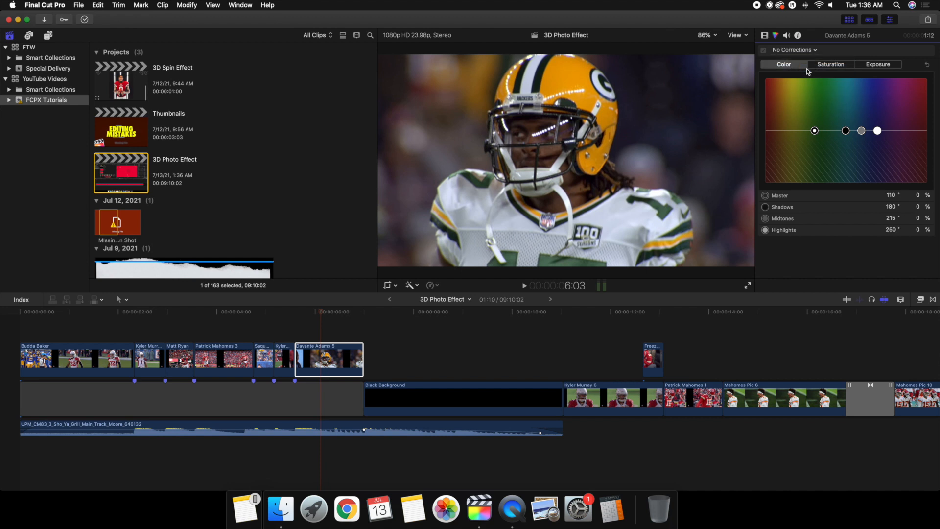
{"action": "left_click", "coordinate": [831, 65]}
{"action": "left_click_drag", "start_coordinate": [772, 131], "coordinate": [774, 88]}
{"action": "left_click", "coordinate": [783, 64]}
{"action": "left_click_drag", "start_coordinate": [809, 131], "coordinate": [851, 96]}
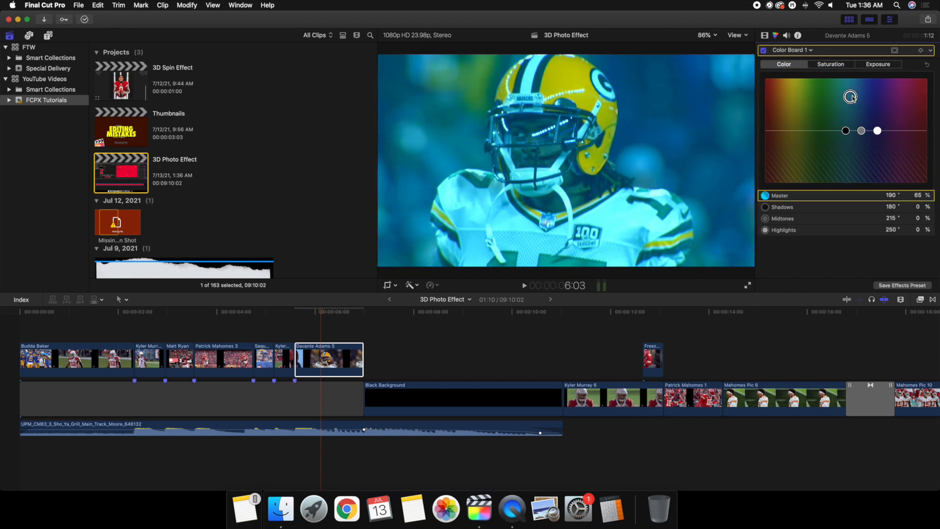
Save the Davante Adams 5 clip's Color Board correction as an effects preset named Test in the Color category
{"action": "left_click", "coordinate": [324, 358]}
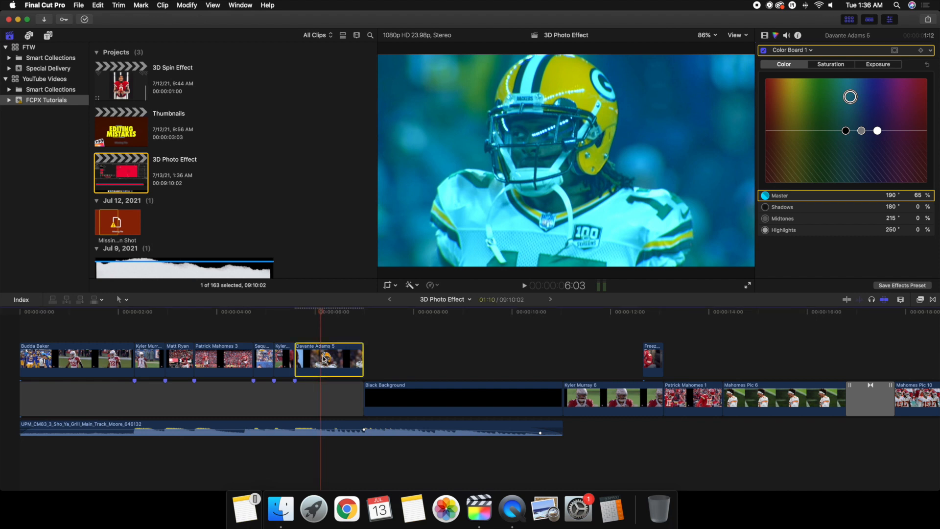
{"action": "left_click", "coordinate": [890, 286]}
{"action": "type", "text": "T"}
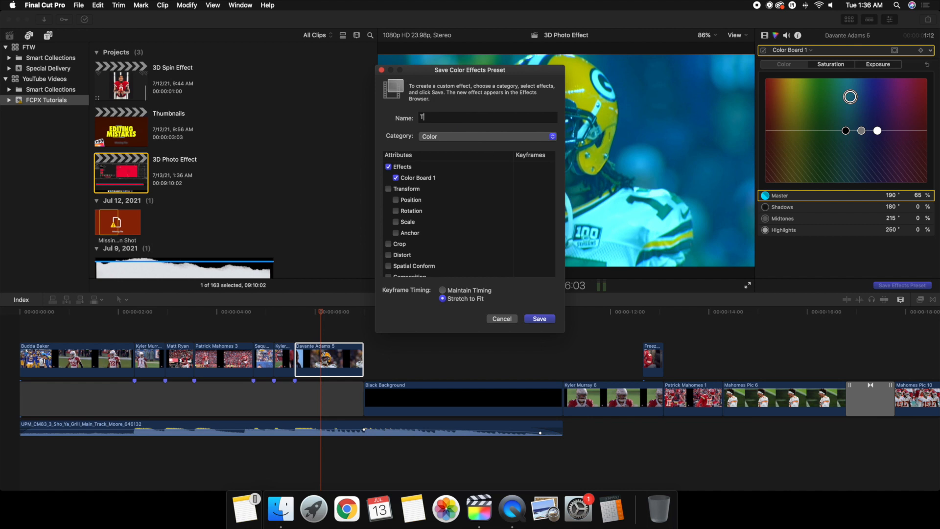
{"action": "type", "text": "est"}
{"action": "left_click", "coordinate": [540, 320]}
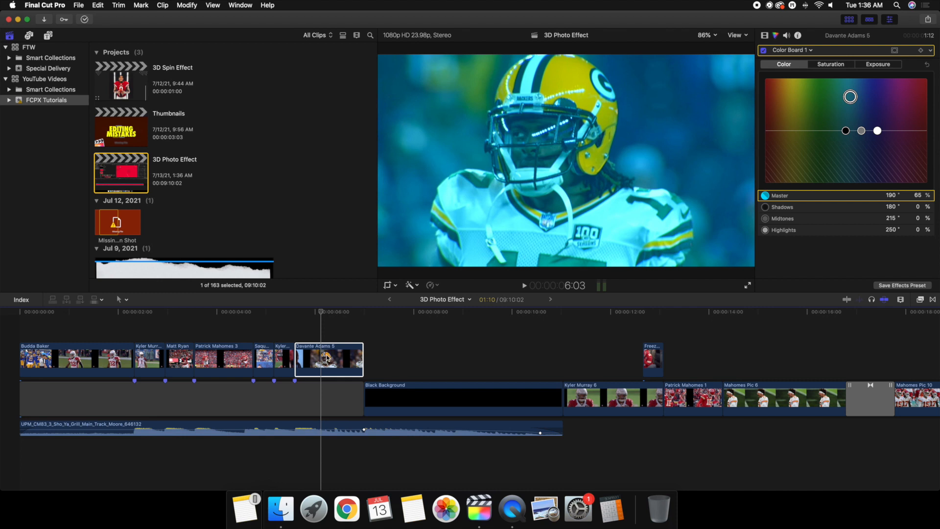
Remove the Color Board 1 correction from the Davante Adams 5 clip
{"action": "left_click", "coordinate": [314, 325]}
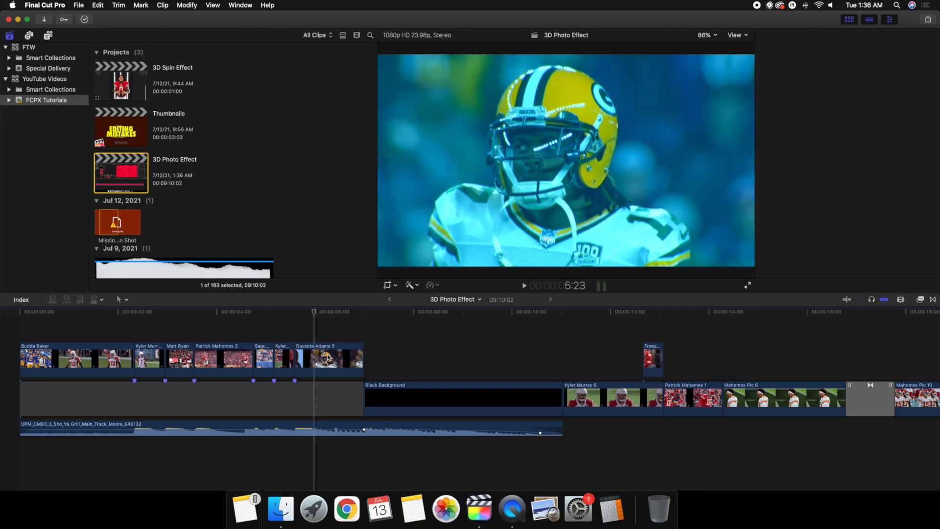
{"action": "left_click", "coordinate": [329, 356]}
{"action": "left_click", "coordinate": [767, 36]}
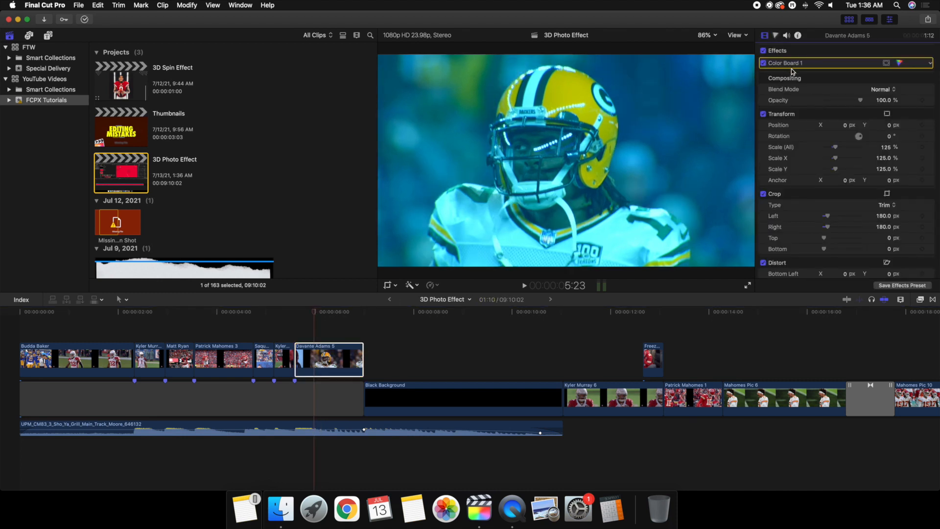
{"action": "key", "text": "Delete"}
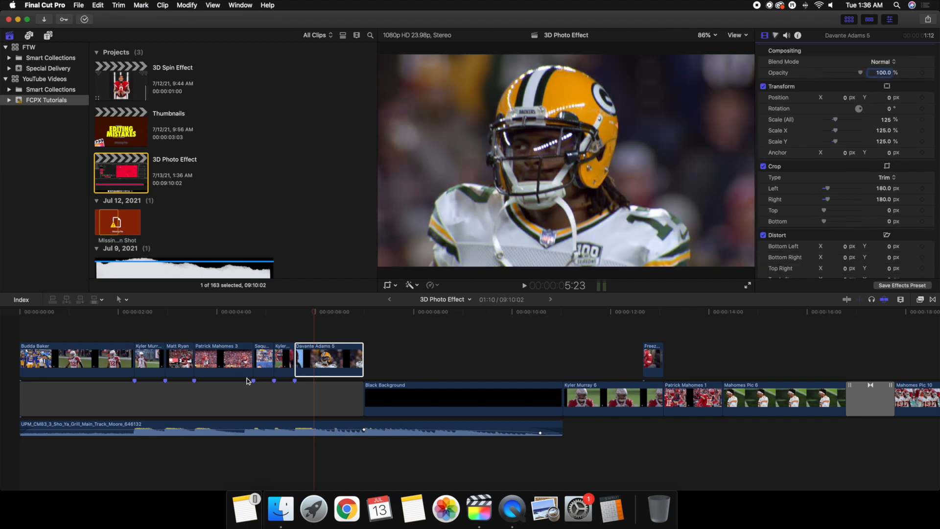
Apply the saved Test color preset to the Davante Adams 5 clip and undo it
{"action": "left_click", "coordinate": [313, 358]}
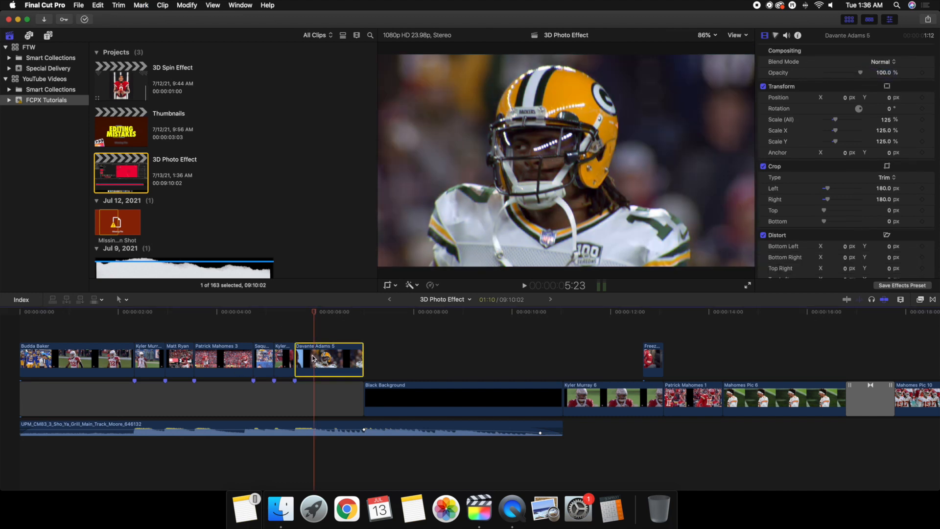
{"action": "left_click", "coordinate": [920, 299]}
{"action": "left_click", "coordinate": [762, 422]}
{"action": "scroll", "coordinate": [884, 421], "scroll_direction": "down", "scroll_amount": 4}
{"action": "scroll", "coordinate": [883, 419], "scroll_direction": "up", "scroll_amount": 5}
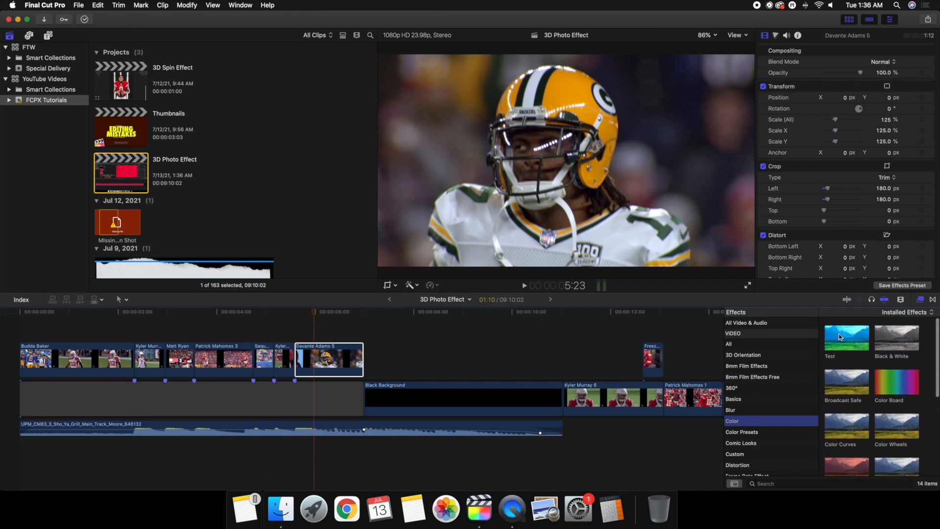
{"action": "left_click_drag", "start_coordinate": [844, 338], "coordinate": [349, 358]}
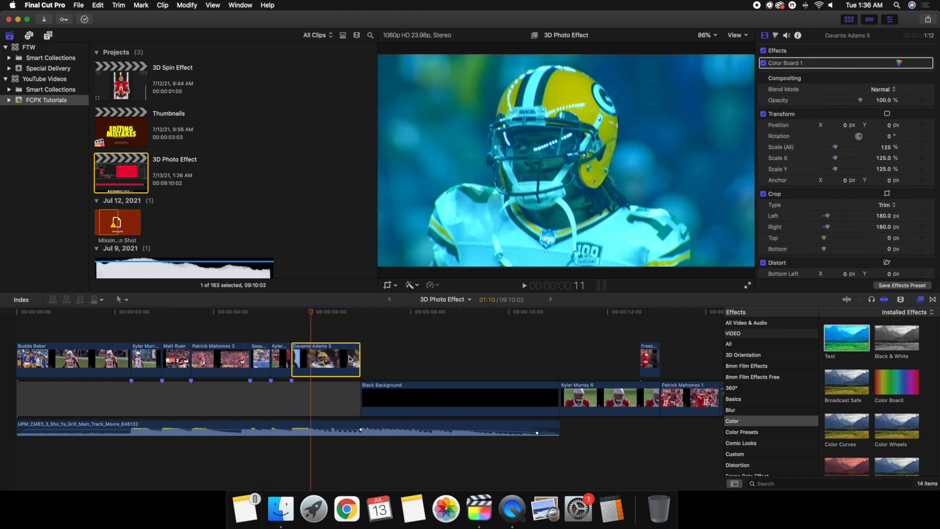
{"action": "key", "text": "super+z"}
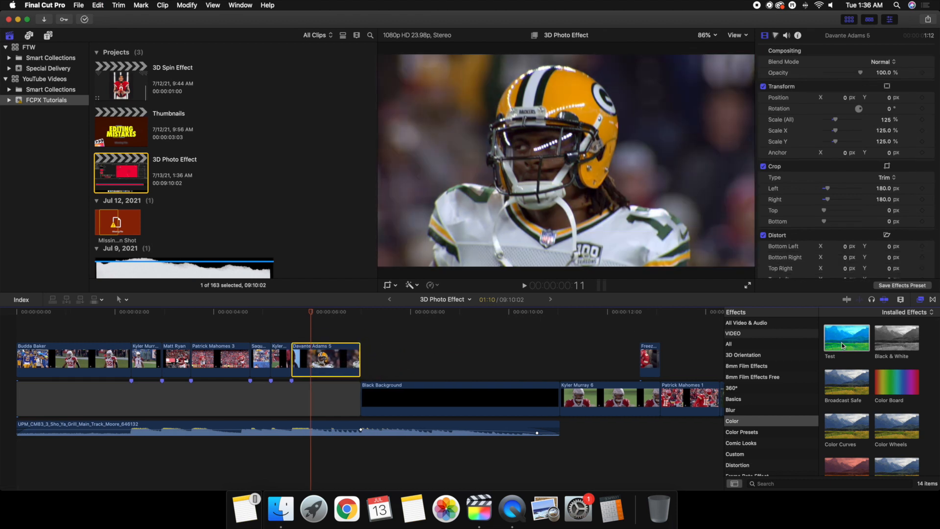
Reveal the Test preset in Finder, move its file to the Trash, and reopen the color effects
{"action": "right_click", "coordinate": [841, 340]}
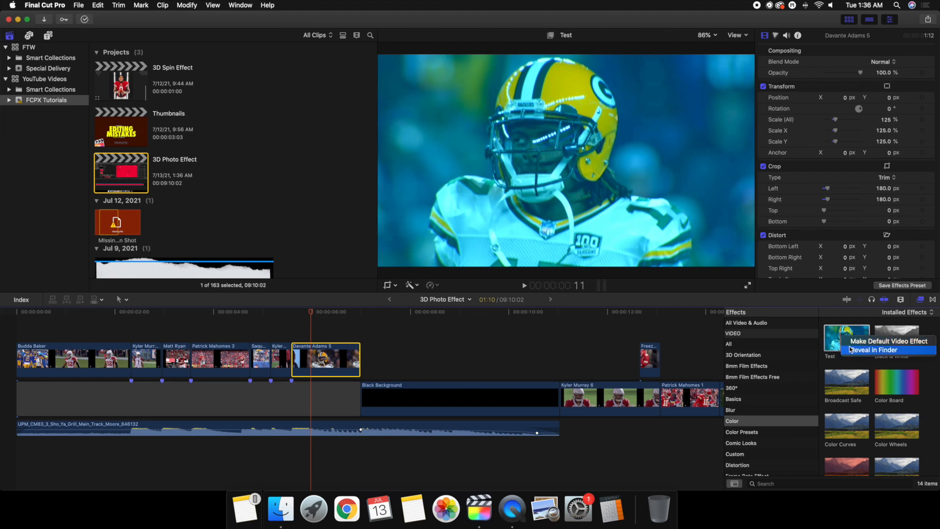
{"action": "left_click", "coordinate": [850, 349]}
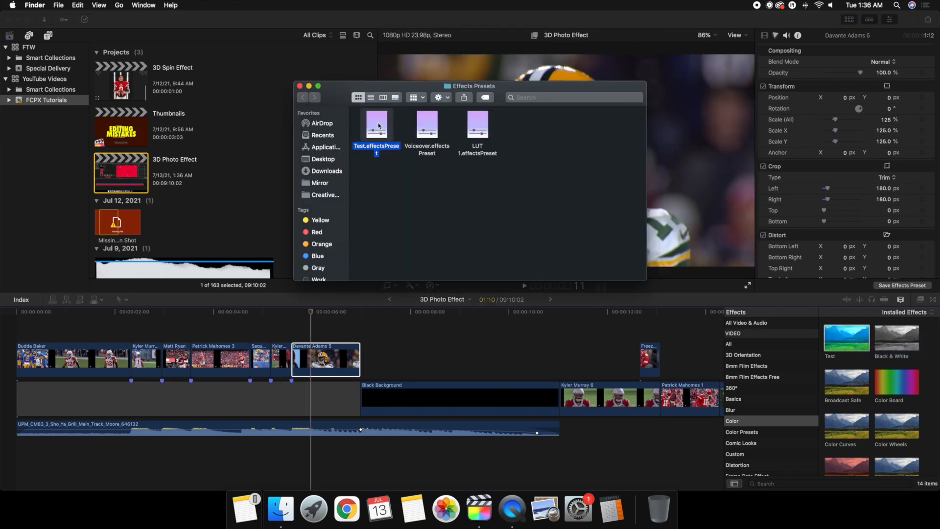
{"action": "key", "text": "super+BackSpace"}
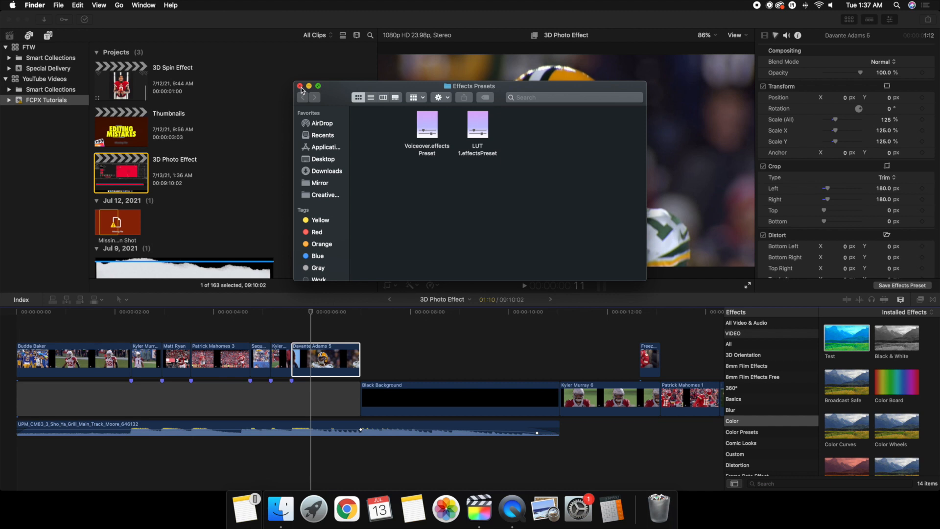
{"action": "left_click", "coordinate": [300, 86]}
{"action": "left_click", "coordinate": [919, 299]}
{"action": "left_click", "coordinate": [919, 299]}
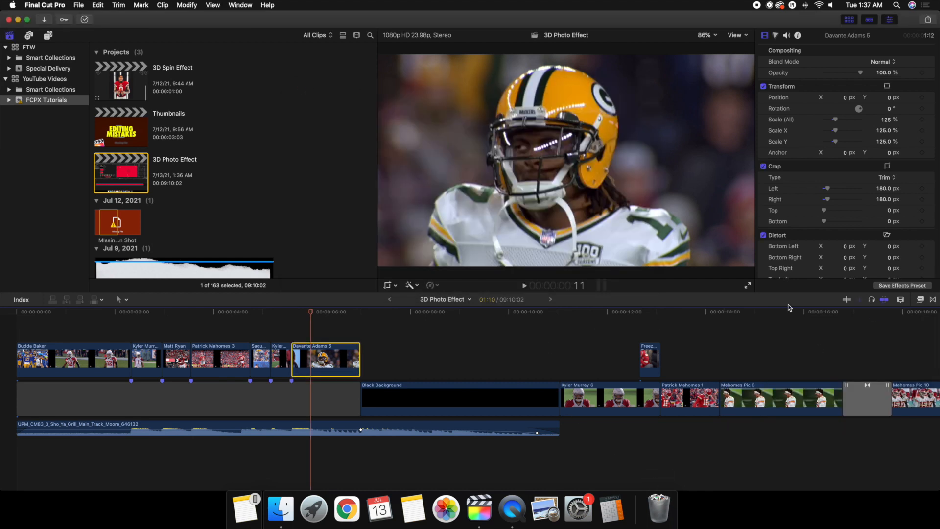
{"action": "left_click", "coordinate": [919, 299]}
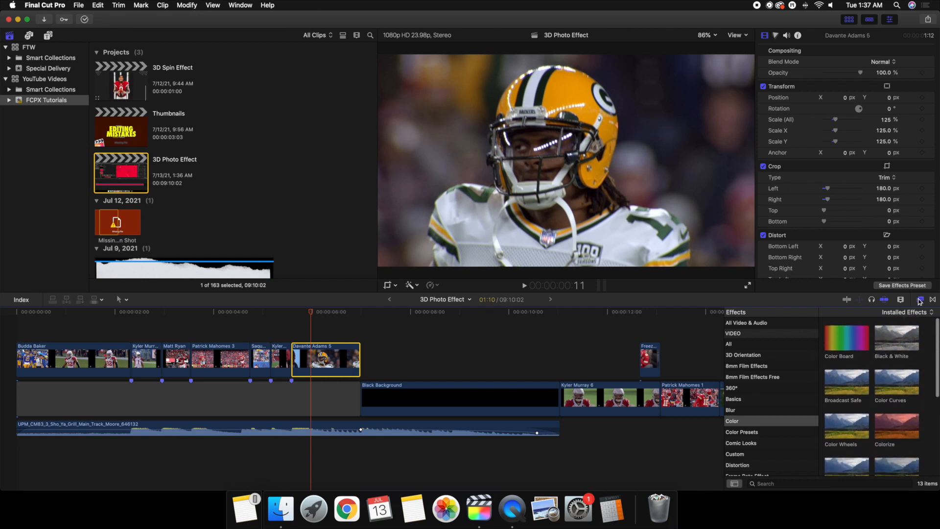
Try to apply the saved Voiceover preset from the Apple audio effects to the long 3D Photo Effect Voiceover clip
{"action": "left_click", "coordinate": [458, 358]}
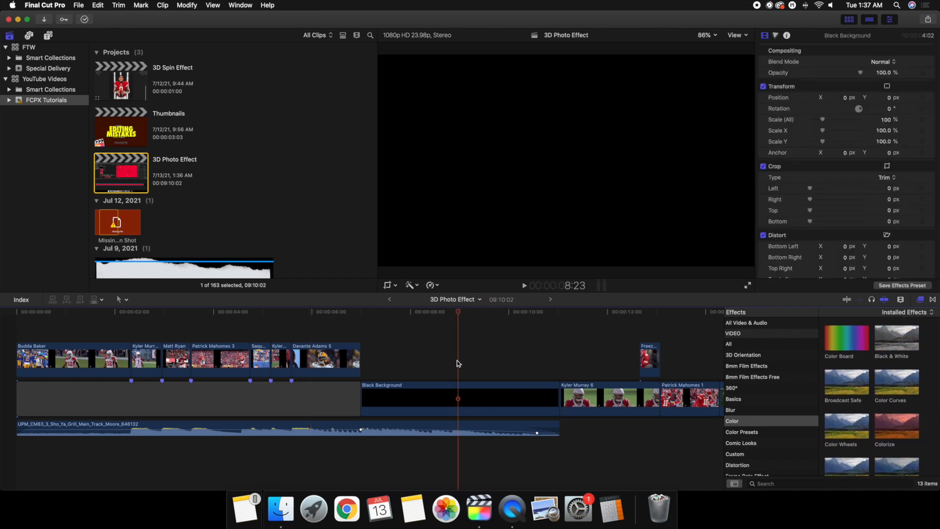
{"action": "key", "text": "shift+z"}
{"action": "left_click", "coordinate": [154, 364]}
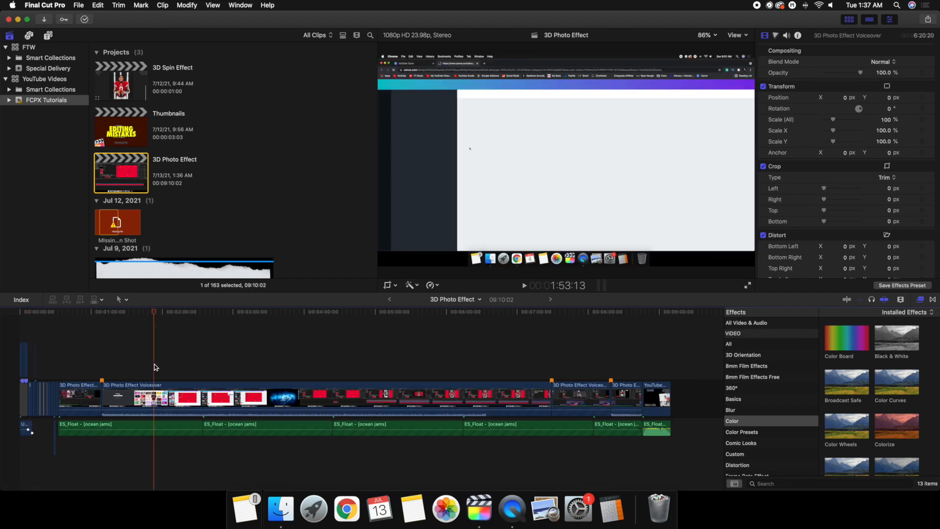
{"action": "key", "text": "super+equal"}
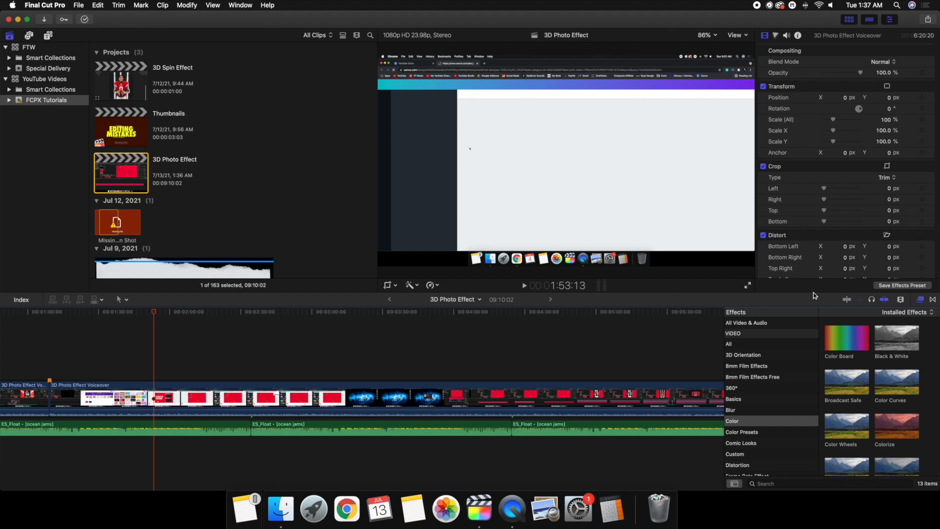
{"action": "scroll", "coordinate": [773, 363], "scroll_direction": "down", "scroll_amount": 15}
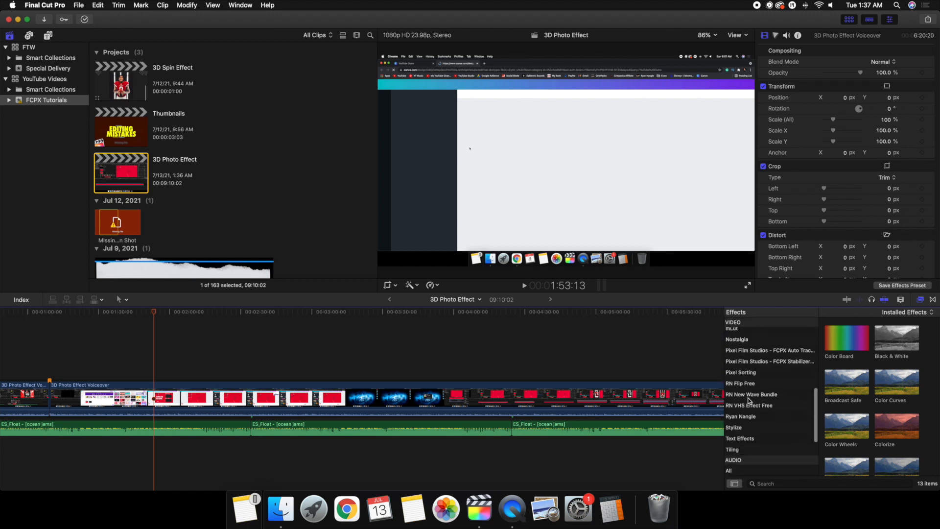
{"action": "left_click", "coordinate": [740, 419]}
{"action": "left_click_drag", "start_coordinate": [846, 338], "coordinate": [324, 397]}
{"action": "left_click", "coordinate": [314, 398]}
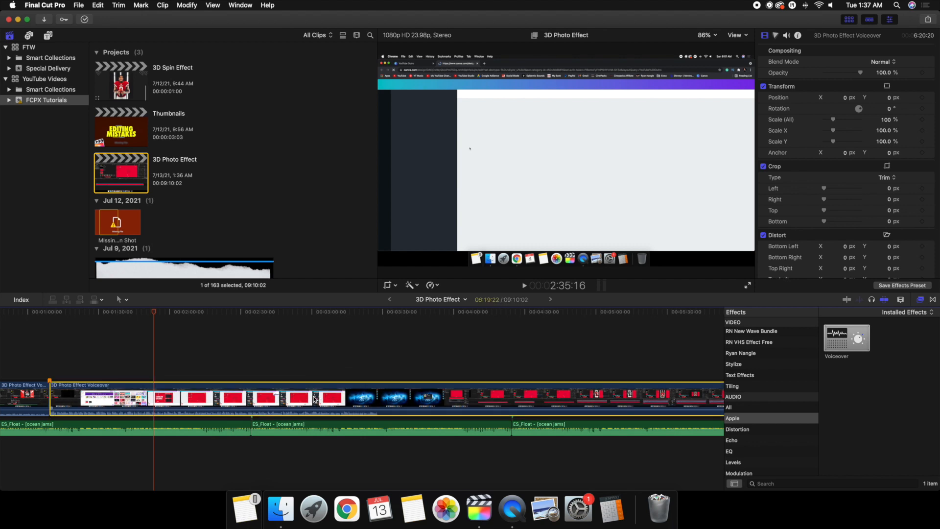
Examine the voiceover clip's audio settings and its Dialogue-1 component, and hide the effects browser
{"action": "left_click", "coordinate": [786, 36]}
{"action": "scroll", "coordinate": [797, 140], "scroll_direction": "down", "scroll_amount": 3}
{"action": "scroll", "coordinate": [797, 141], "scroll_direction": "down", "scroll_amount": 1}
{"action": "scroll", "coordinate": [782, 143], "scroll_direction": "down", "scroll_amount": 1}
{"action": "scroll", "coordinate": [782, 143], "scroll_direction": "down", "scroll_amount": 1}
{"action": "left_click", "coordinate": [832, 196]}
{"action": "left_click", "coordinate": [899, 299]}
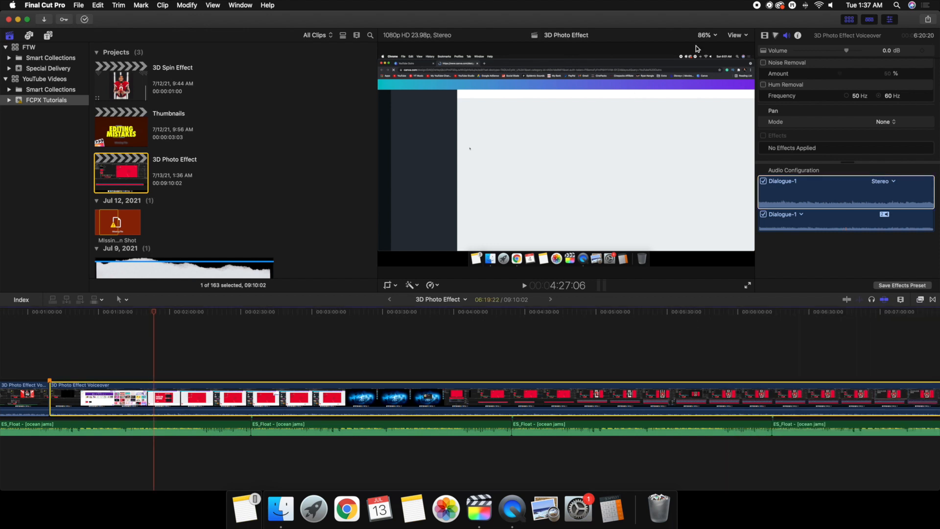
Raise the voiceover clip's volume to 12 dB and start saving it as an audio effects preset, cancelling and undoing the change
{"action": "scroll", "coordinate": [849, 57], "scroll_direction": "up", "scroll_amount": 5}
{"action": "left_click_drag", "start_coordinate": [850, 52], "coordinate": [870, 52]}
{"action": "left_click", "coordinate": [884, 285]}
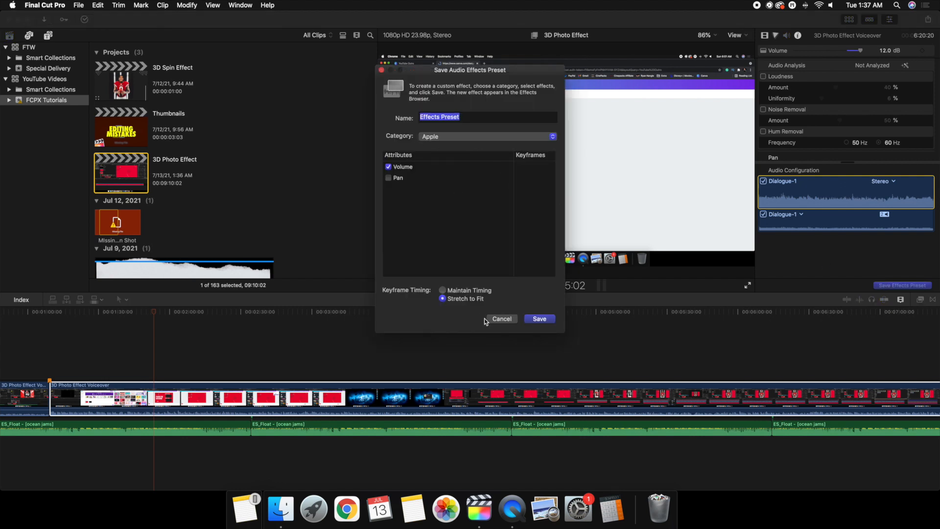
{"action": "left_click", "coordinate": [501, 318]}
{"action": "key", "text": "super+z"}
Play the transition from the Kyler Murray 6 clip through the Freeze Frame into Patrick Mahomes 1
{"action": "key", "text": "shift+z"}
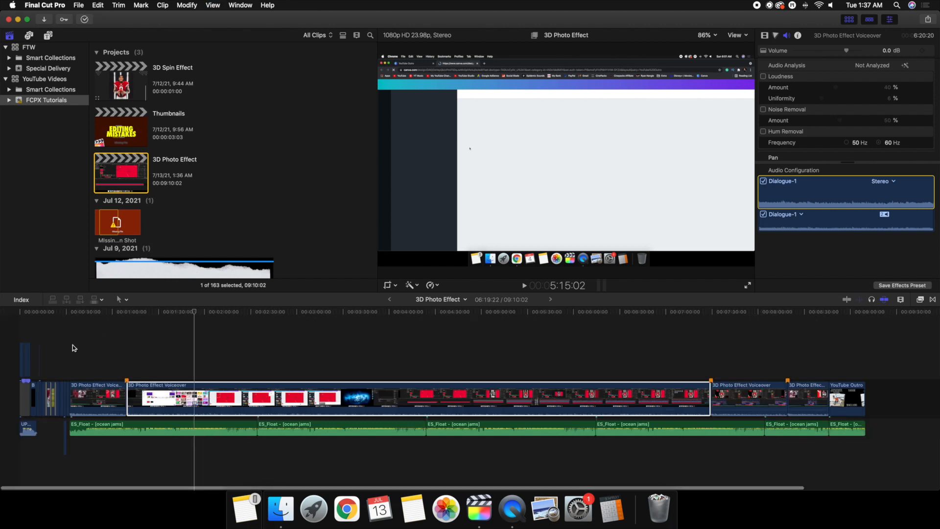
{"action": "left_click", "coordinate": [7, 342]}
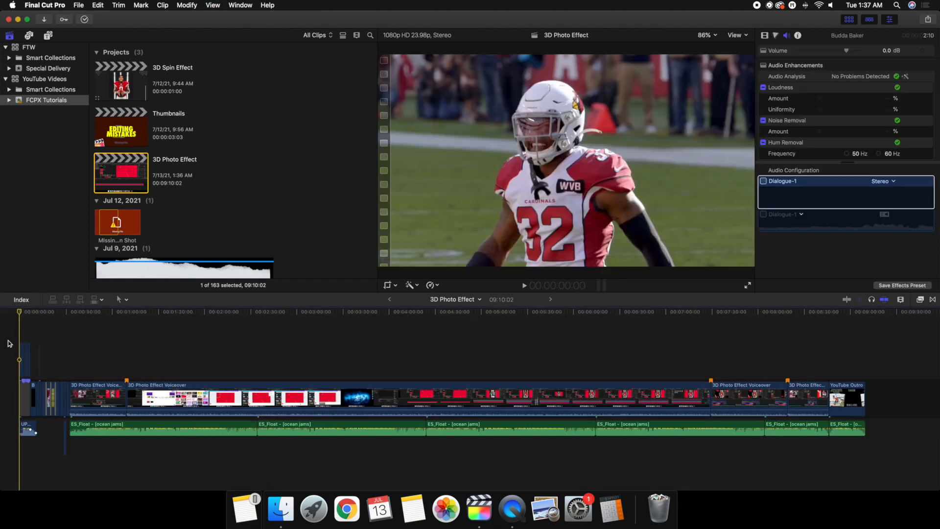
{"action": "key", "text": "super+equal"}
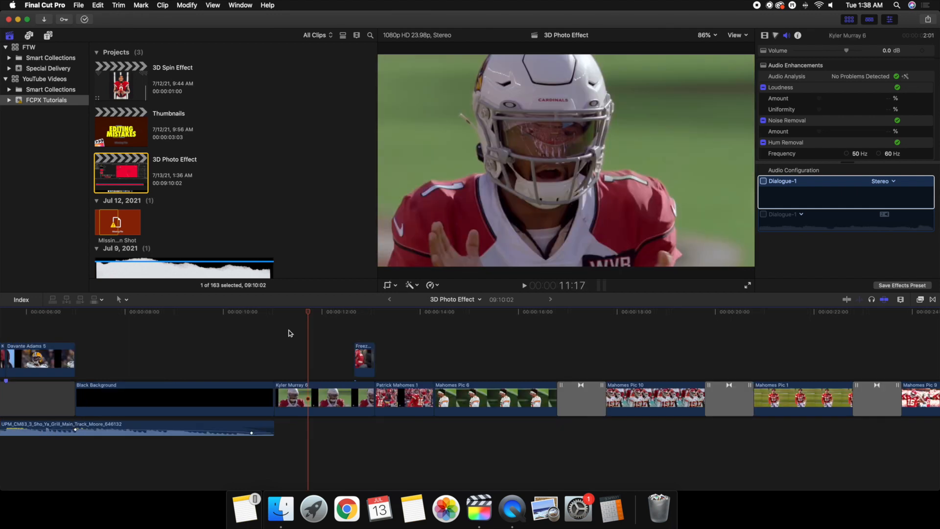
{"action": "key", "text": "super+equal"}
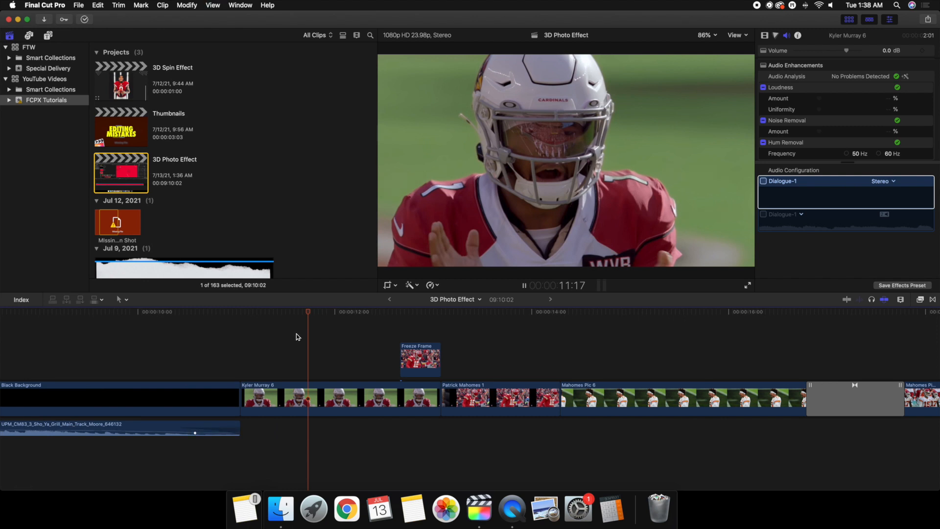
{"action": "key", "text": "space"}
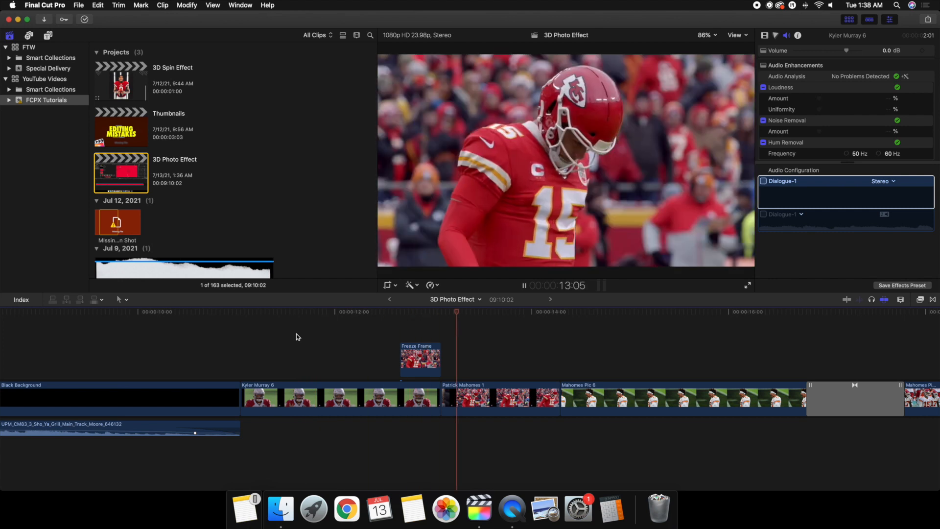
{"action": "left_click", "coordinate": [295, 336]}
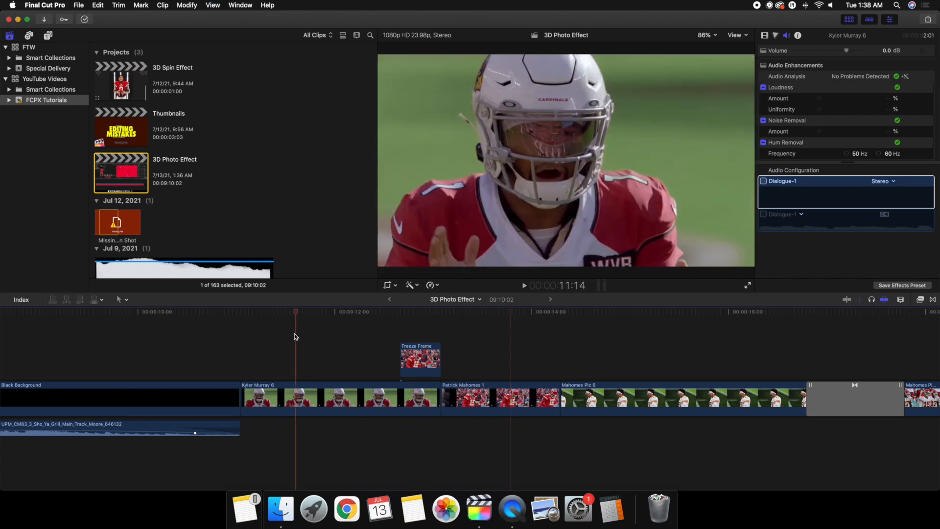
Place the Moderate Motion Blur title above the Freeze Frame clip and trim it to end with the Freeze Frame
{"action": "left_click", "coordinate": [48, 36]}
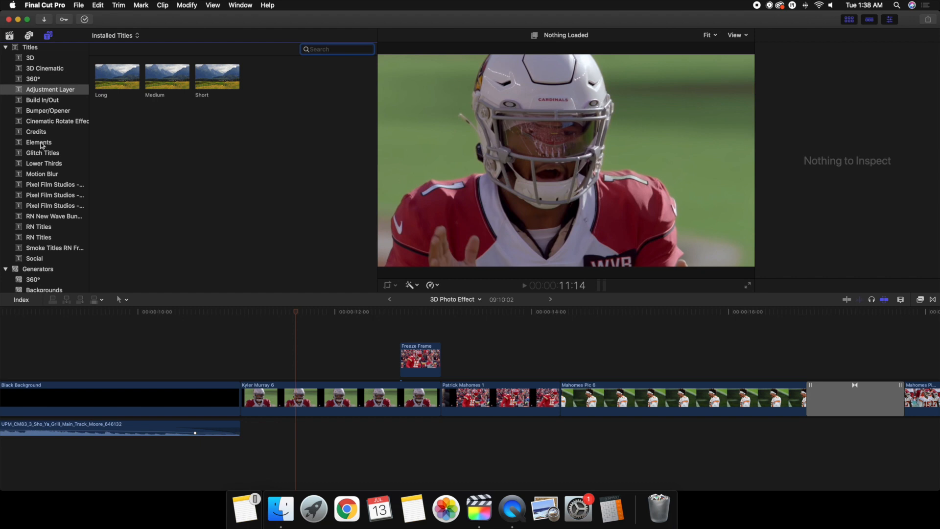
{"action": "left_click", "coordinate": [49, 174]}
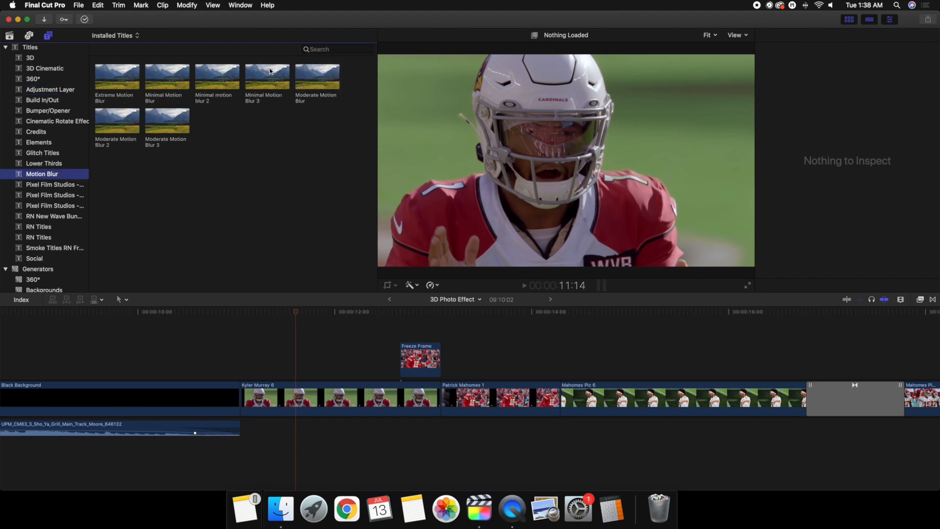
{"action": "left_click_drag", "start_coordinate": [308, 81], "coordinate": [397, 333]}
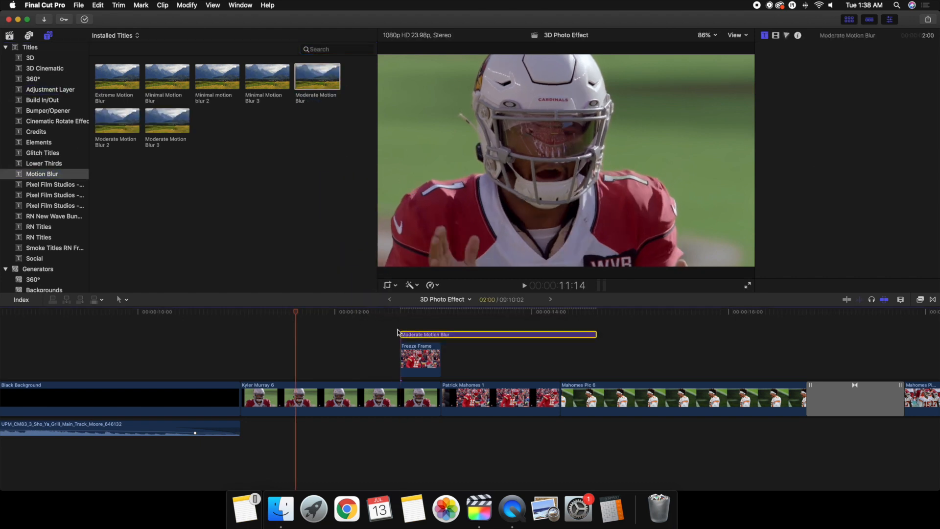
{"action": "left_click", "coordinate": [442, 326]}
{"action": "left_click", "coordinate": [442, 334]}
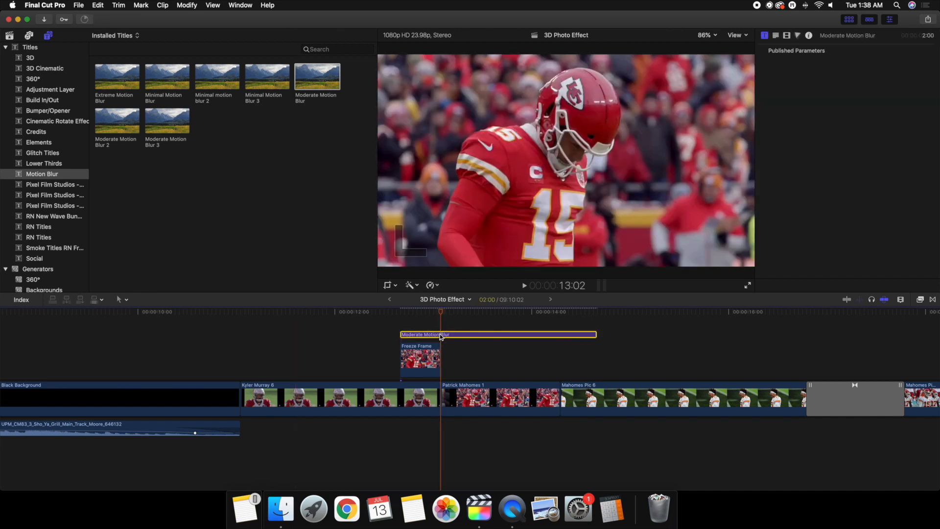
{"action": "key", "text": "alt+]"}
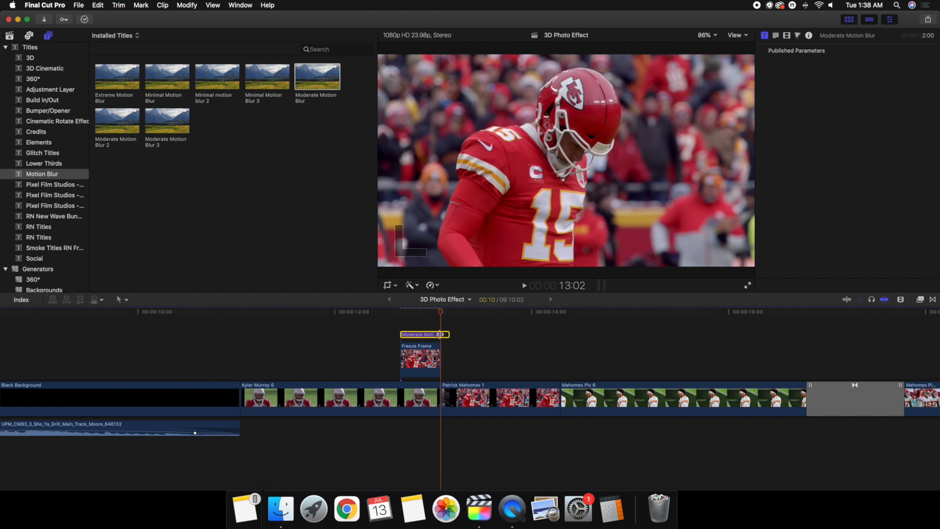
Replay the Freeze Frame transition several times to review the motion blur
{"action": "left_click", "coordinate": [363, 322]}
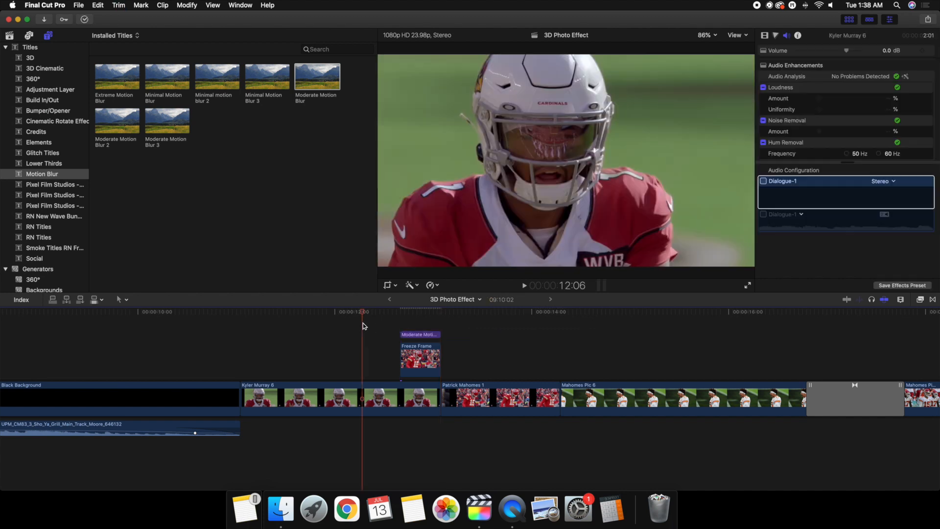
{"action": "key", "text": "space"}
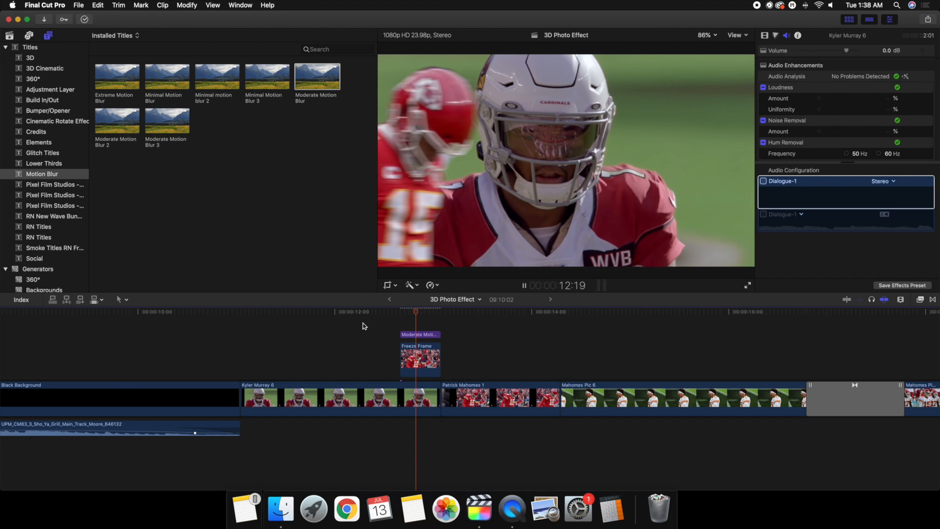
{"action": "left_click", "coordinate": [337, 323]}
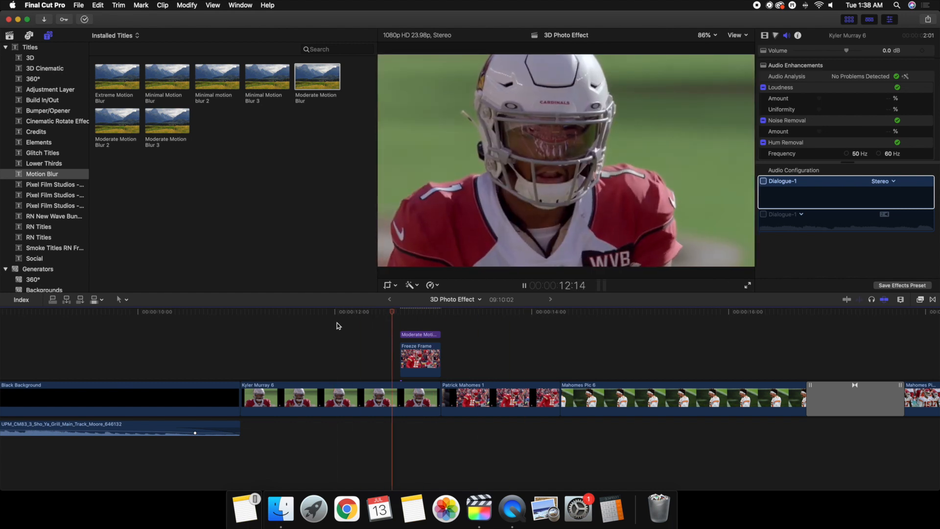
{"action": "left_click", "coordinate": [336, 323]}
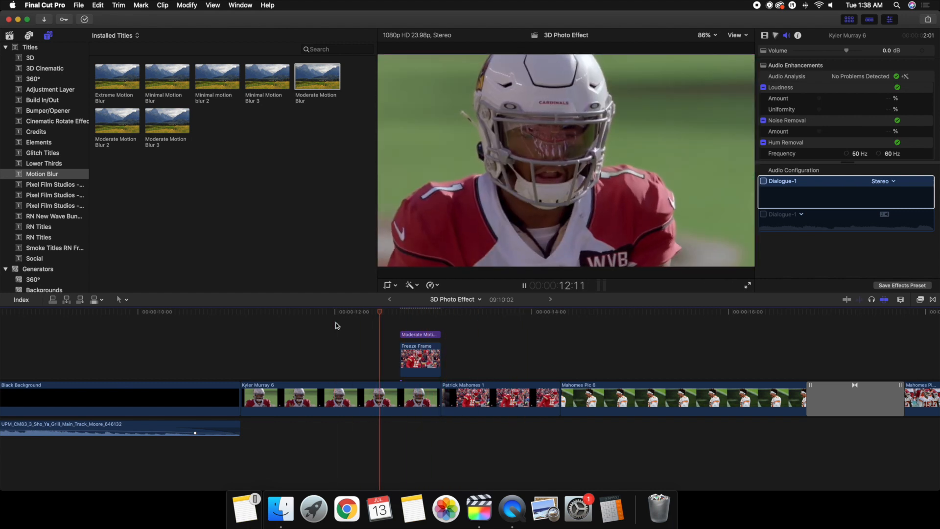
{"action": "left_click", "coordinate": [335, 324]}
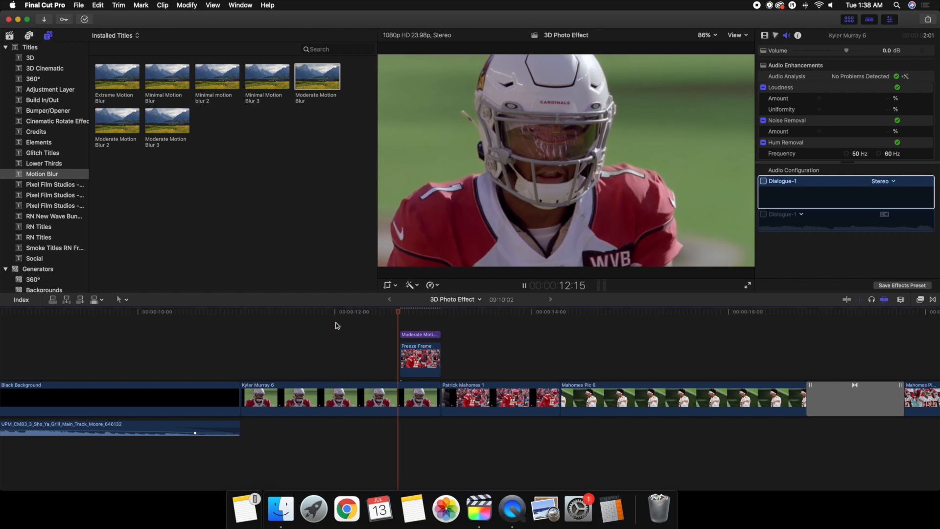
{"action": "left_click", "coordinate": [336, 324]}
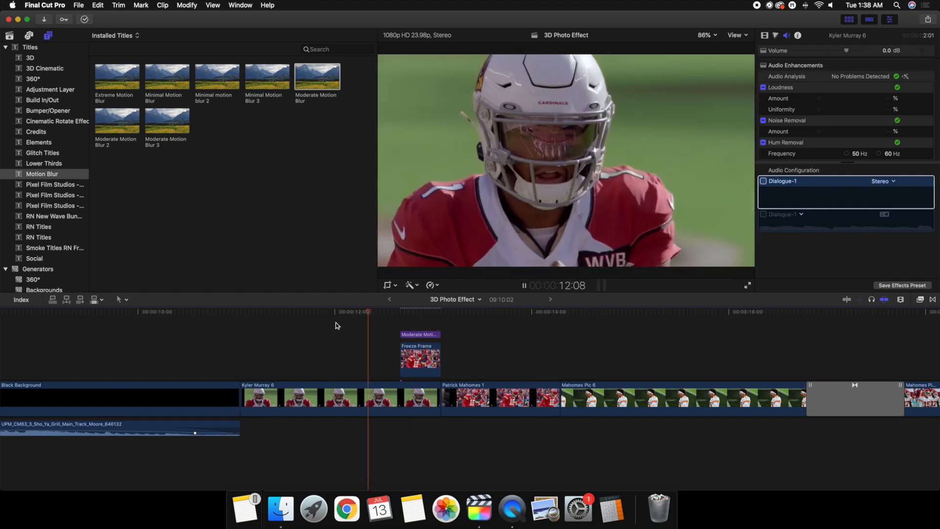
{"action": "key", "text": "space"}
Set the viewer to 50% and change both motion path points of the Freeze Frame's transform from Smooth to Linear
{"action": "left_click", "coordinate": [400, 320]}
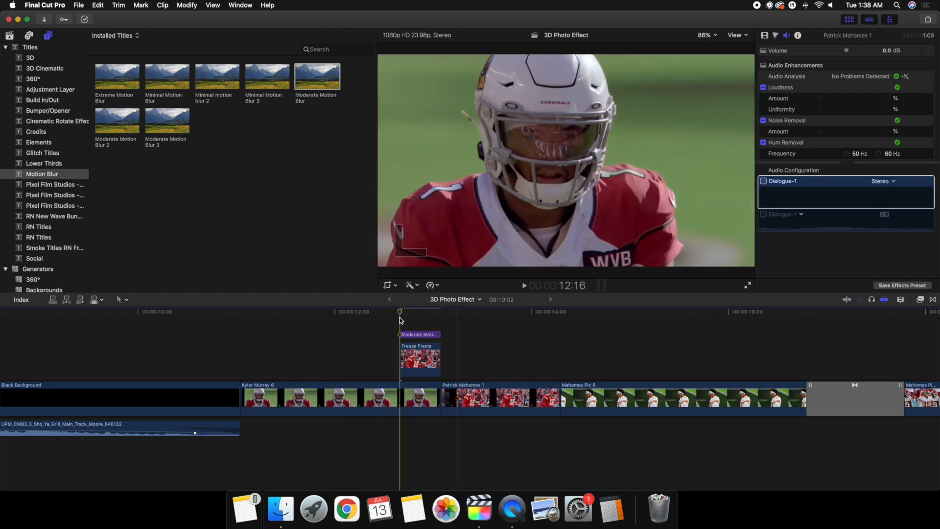
{"action": "left_click", "coordinate": [411, 358]}
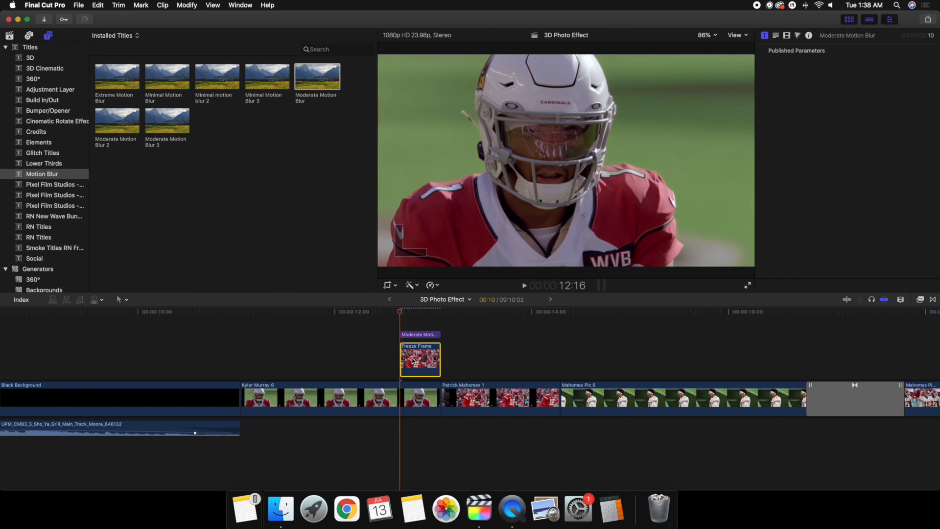
{"action": "left_click", "coordinate": [394, 285]}
{"action": "left_click", "coordinate": [401, 295]}
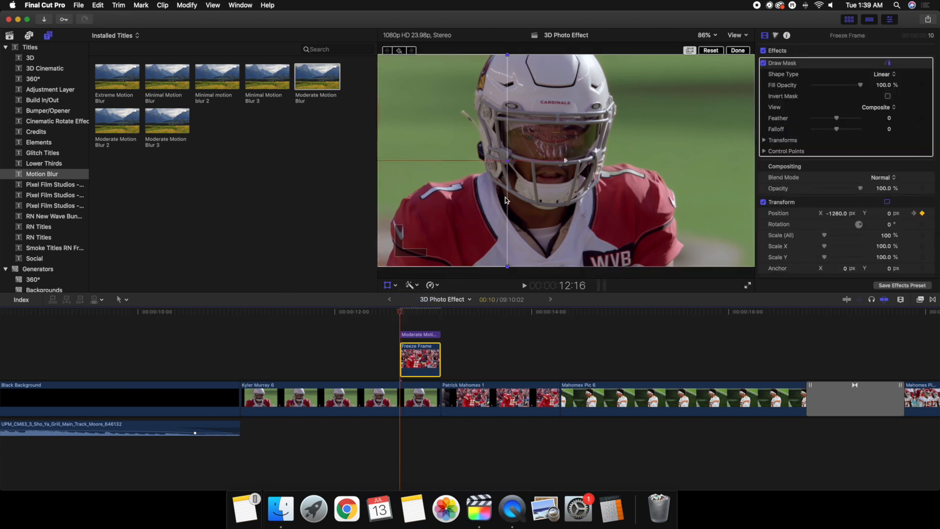
{"action": "left_click", "coordinate": [707, 35]}
{"action": "left_click", "coordinate": [709, 73]}
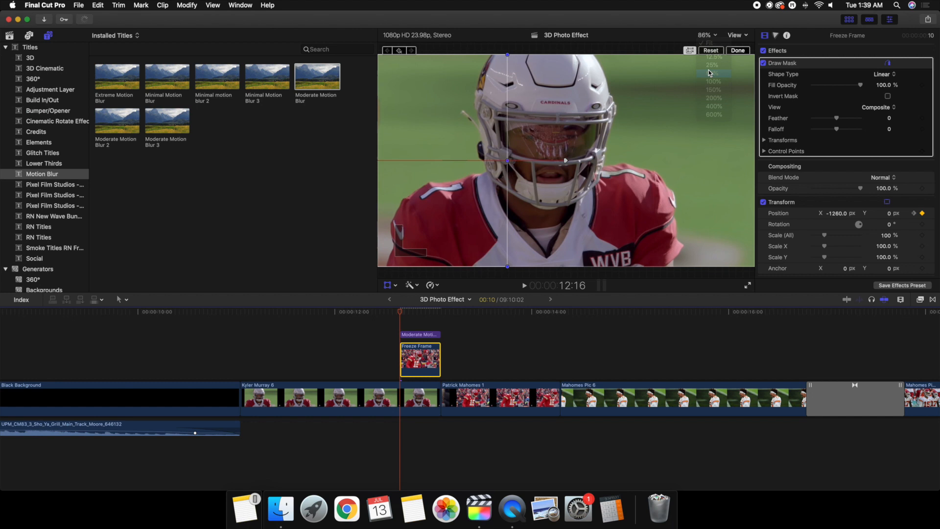
{"action": "right_click", "coordinate": [423, 161]}
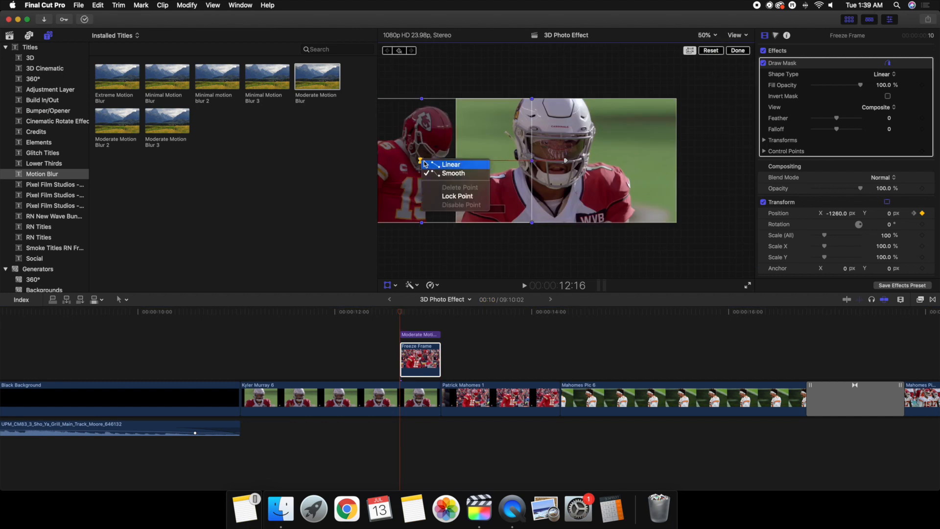
{"action": "left_click", "coordinate": [428, 165]}
{"action": "right_click", "coordinate": [565, 162]}
{"action": "left_click", "coordinate": [571, 165]}
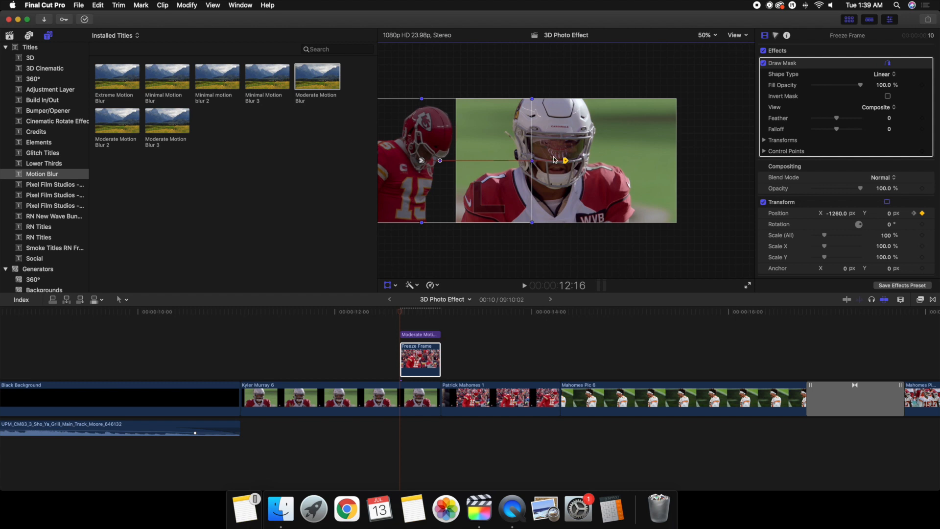
{"action": "left_click", "coordinate": [383, 350]}
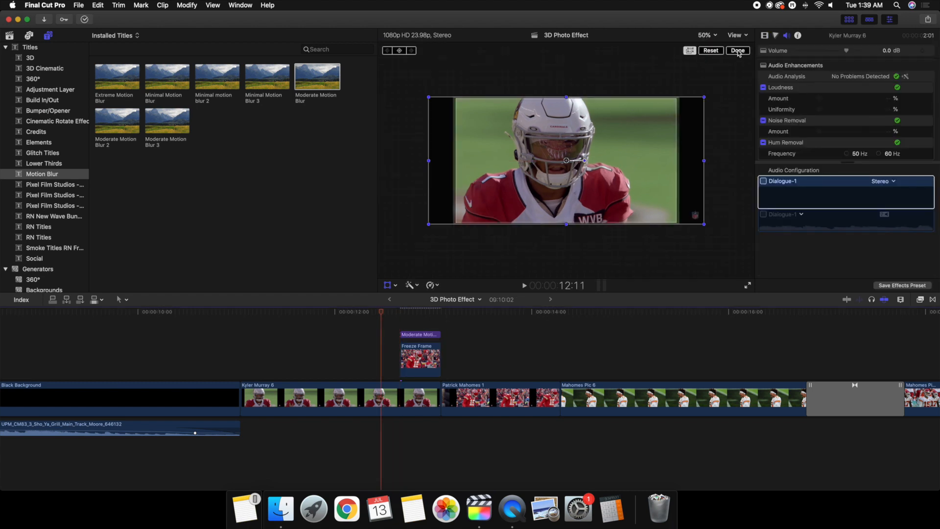
Fit the image to the viewer and play back the Freeze Frame transition with its linear motion
{"action": "left_click", "coordinate": [707, 36]}
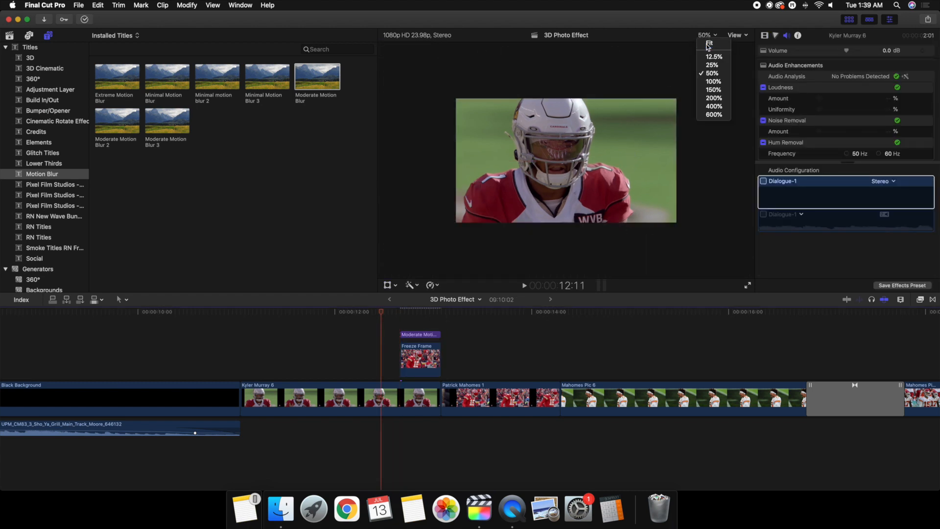
{"action": "left_click", "coordinate": [707, 46]}
{"action": "left_click", "coordinate": [351, 339]}
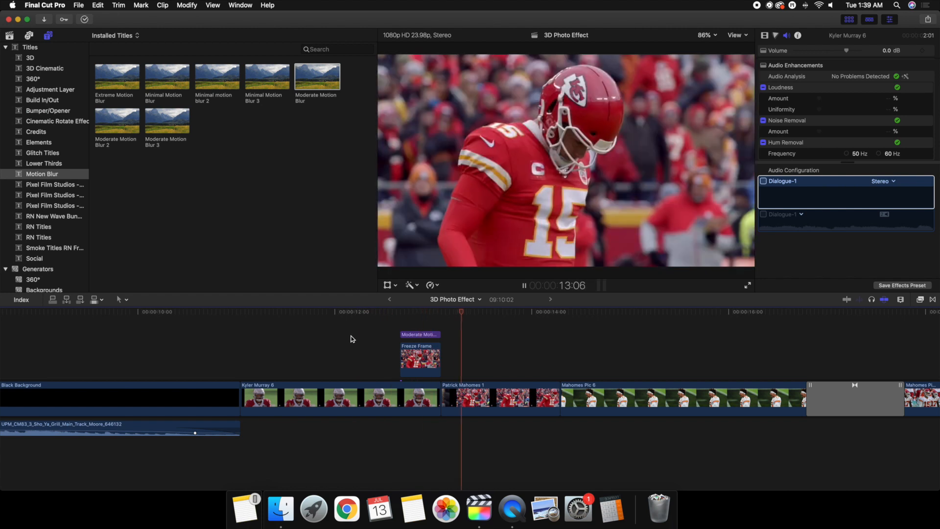
{"action": "key", "text": "space"}
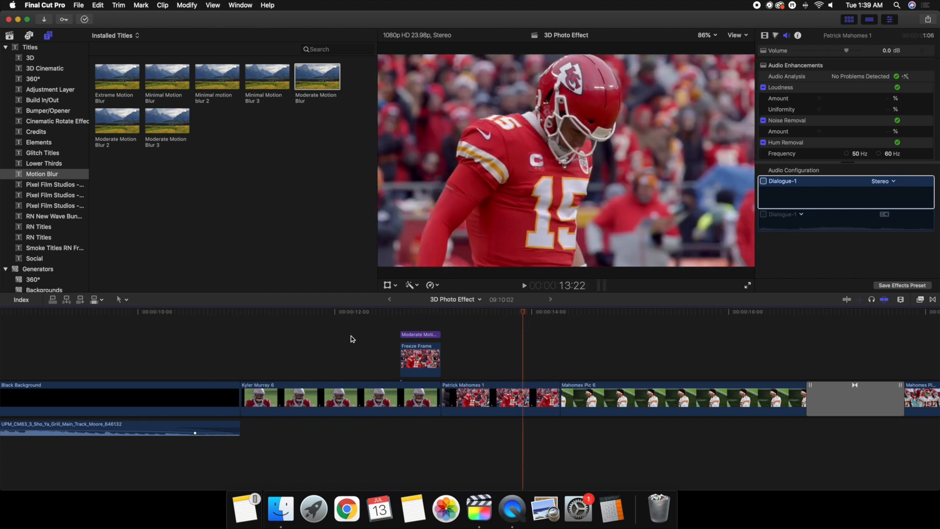
{"action": "scroll", "coordinate": [454, 336], "scroll_direction": "right", "scroll_amount": 15}
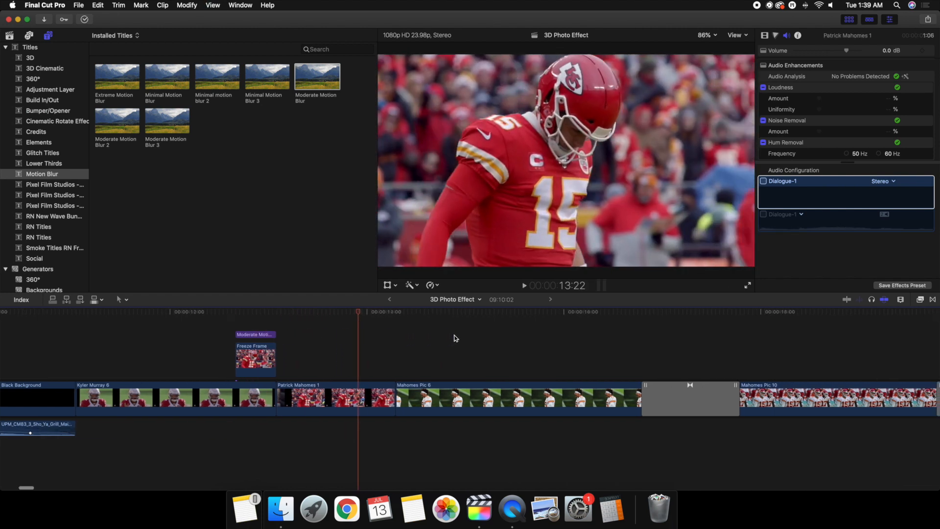
Play back the transition from the Derrick Henry clip into the Freeze Frame that follows it
{"action": "scroll", "coordinate": [454, 335], "scroll_direction": "right", "scroll_amount": 10}
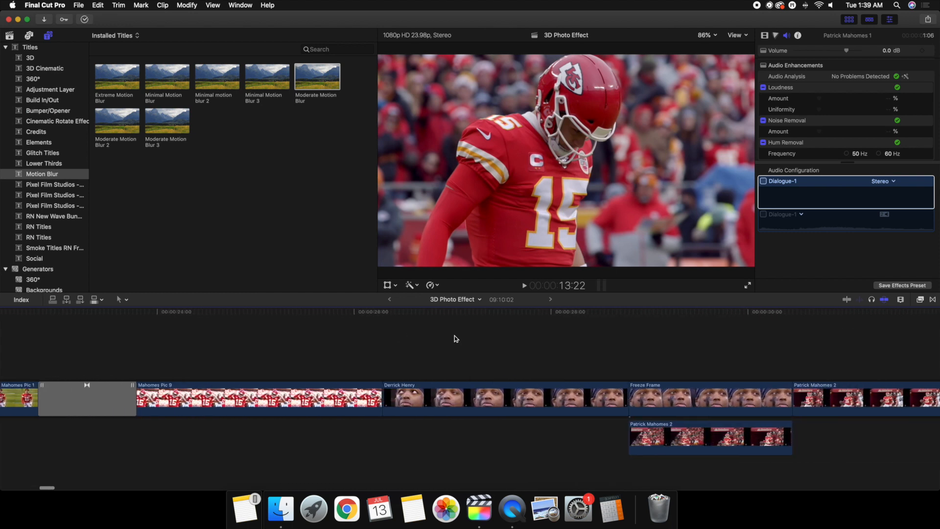
{"action": "left_click", "coordinate": [376, 351]}
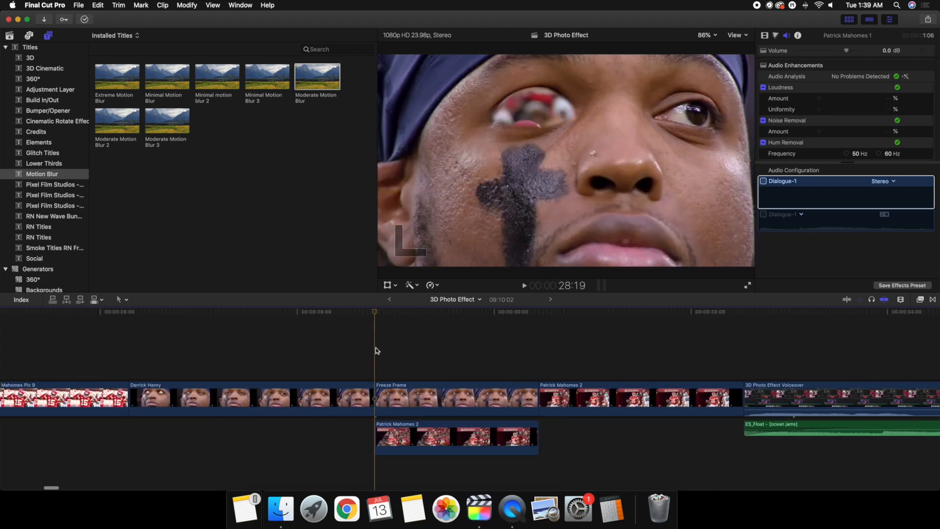
{"action": "left_click", "coordinate": [310, 356]}
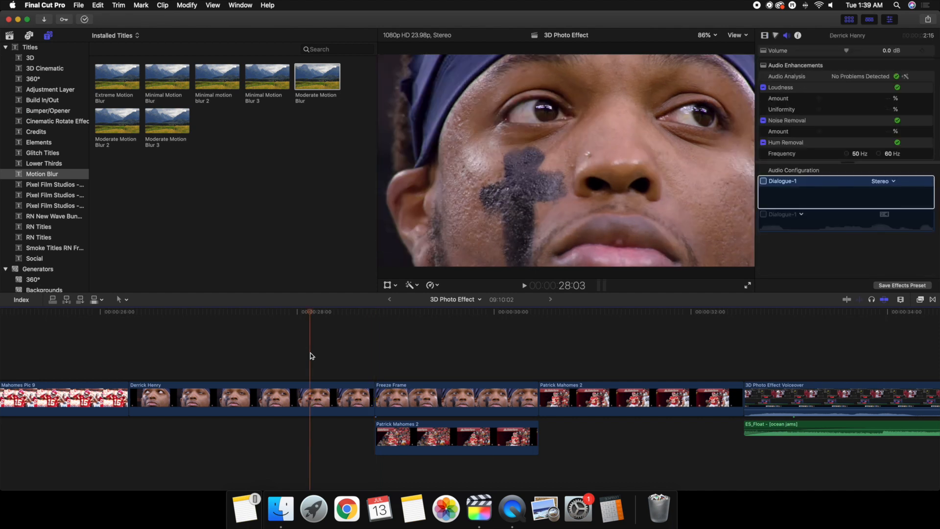
{"action": "key", "text": "space"}
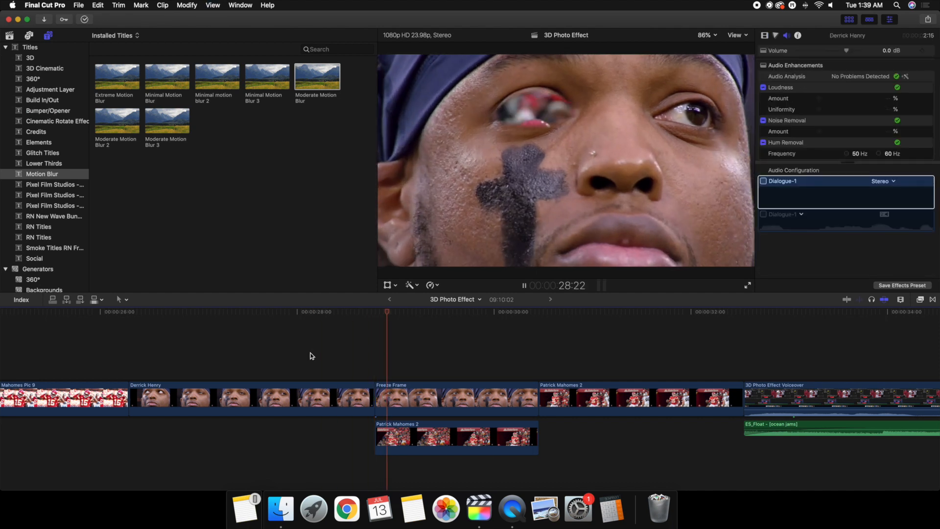
{"action": "key", "text": "space"}
{"action": "left_click", "coordinate": [378, 365]}
Apply a Ken Burns crop to the Freeze Frame after the Derrick Henry clip, starting full frame and ending tightly on the eye cut-out
{"action": "left_click", "coordinate": [404, 390]}
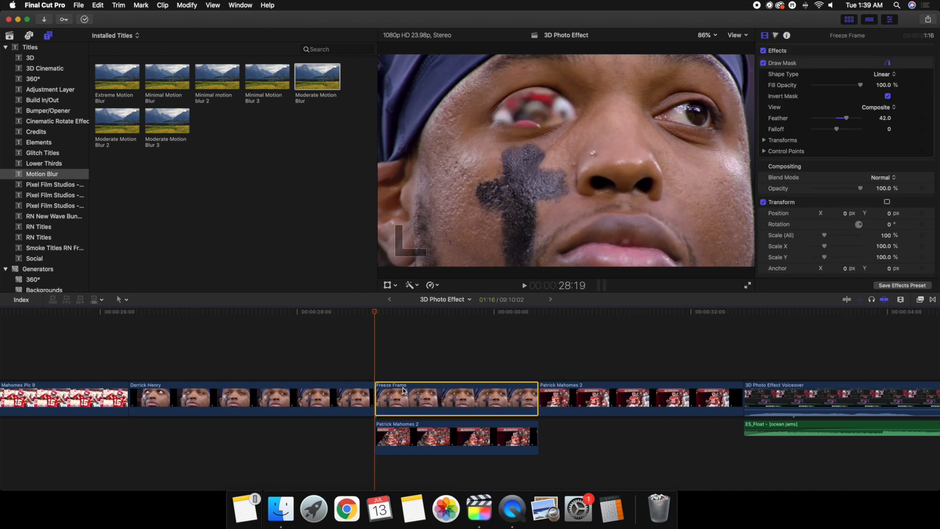
{"action": "left_click", "coordinate": [396, 286]}
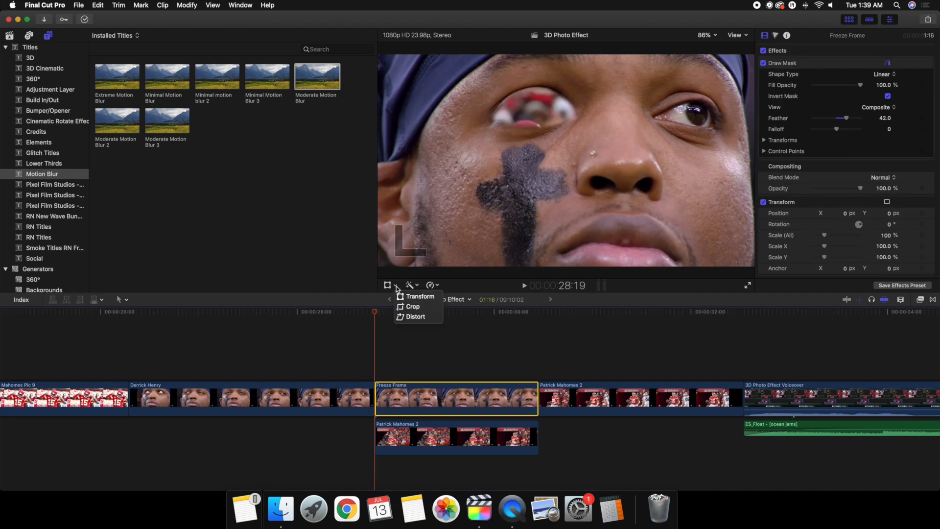
{"action": "left_click", "coordinate": [407, 306]}
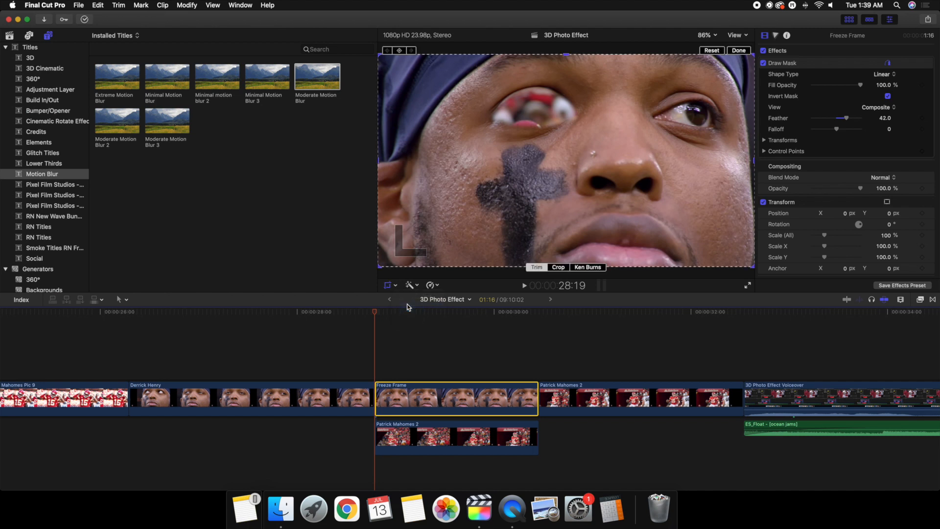
{"action": "left_click", "coordinate": [585, 267]}
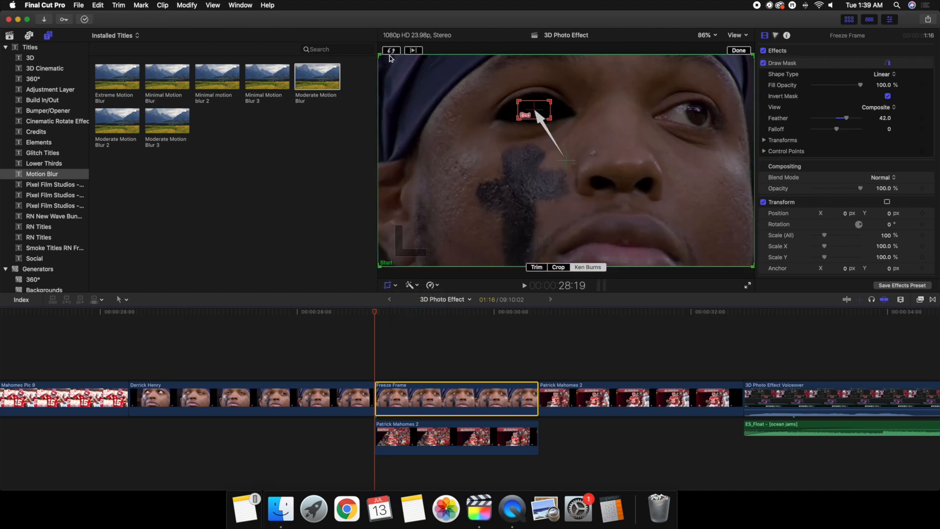
{"action": "left_click", "coordinate": [738, 50]}
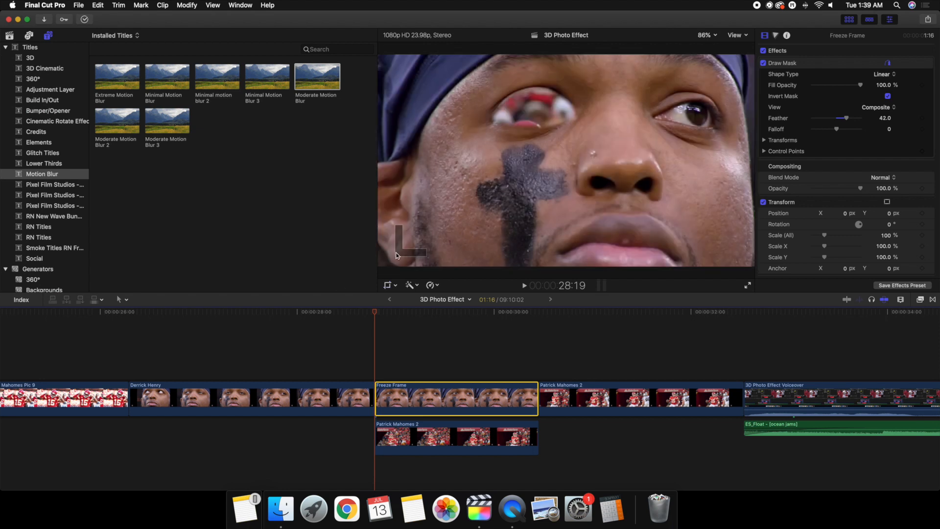
Replay the Ken Burns zoom from the end of the Derrick Henry clip through to the Patrick Mahomes 2 clip
{"action": "left_click", "coordinate": [328, 340]}
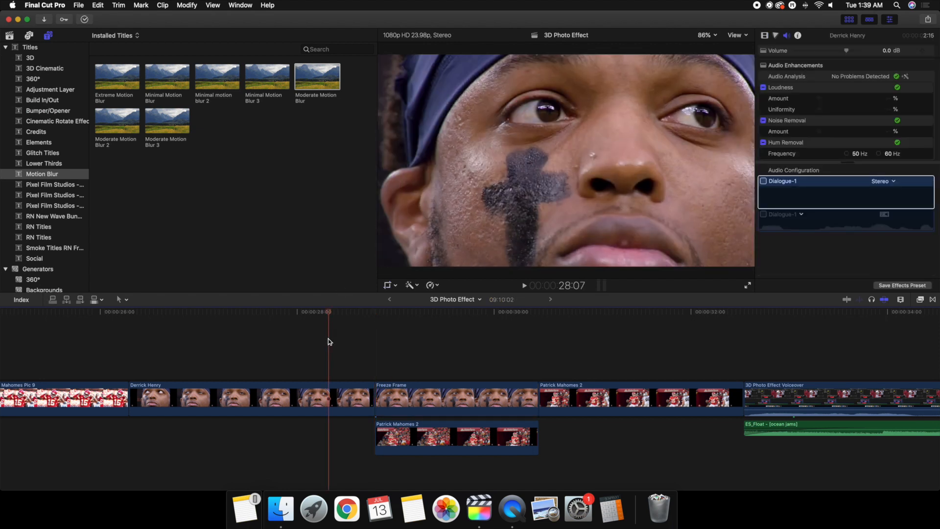
{"action": "key", "text": "space"}
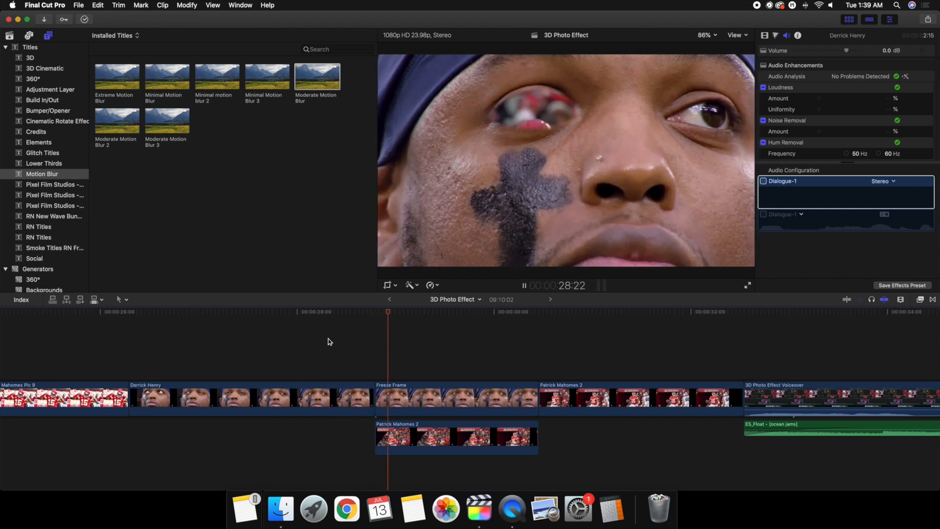
{"action": "left_click", "coordinate": [123, 355]}
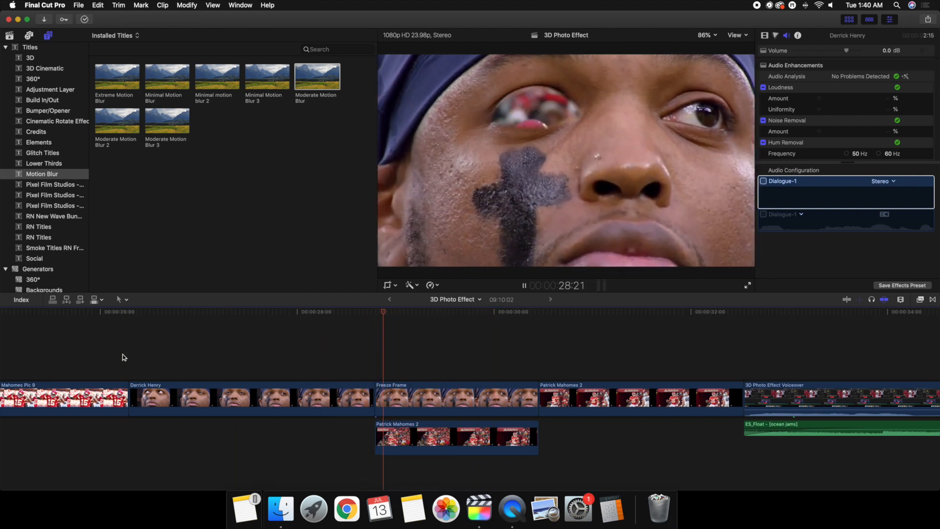
{"action": "left_click", "coordinate": [122, 354]}
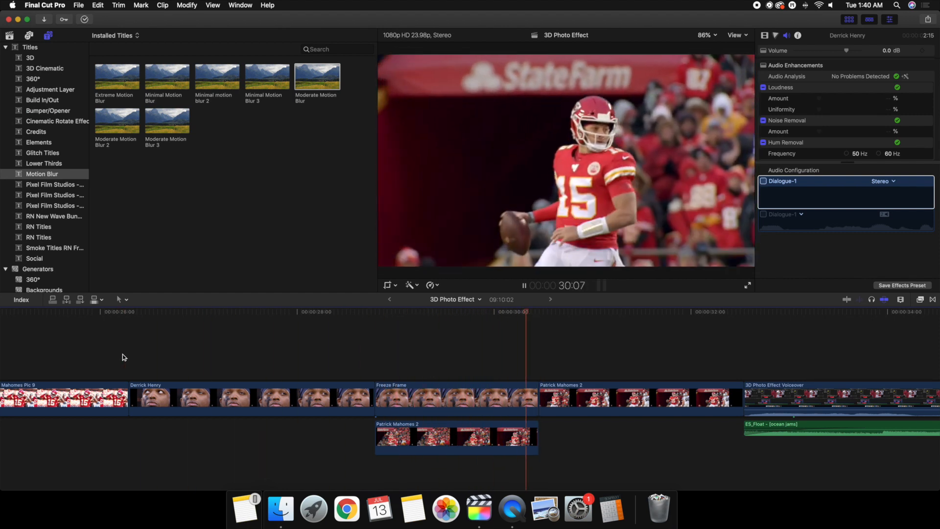
{"action": "key", "text": "space"}
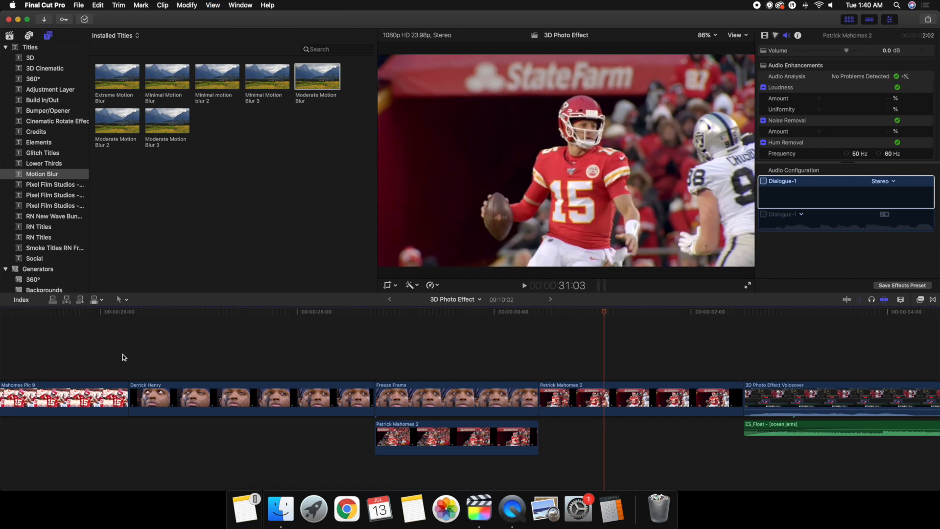
Show the video animation of the Freeze Frame beneath the Moderate Motion Blur title, and hide it again
{"action": "scroll", "coordinate": [163, 354], "scroll_direction": "left", "scroll_amount": 10}
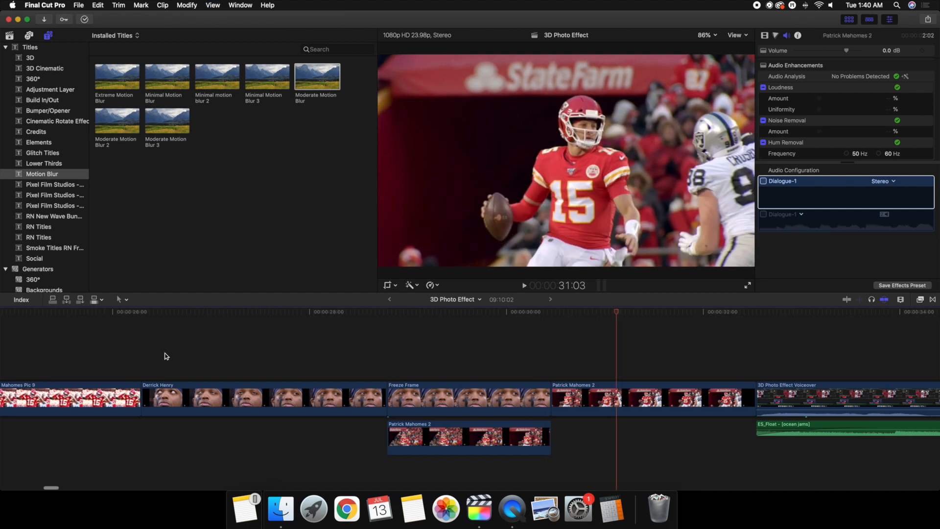
{"action": "scroll", "coordinate": [164, 354], "scroll_direction": "left", "scroll_amount": 20}
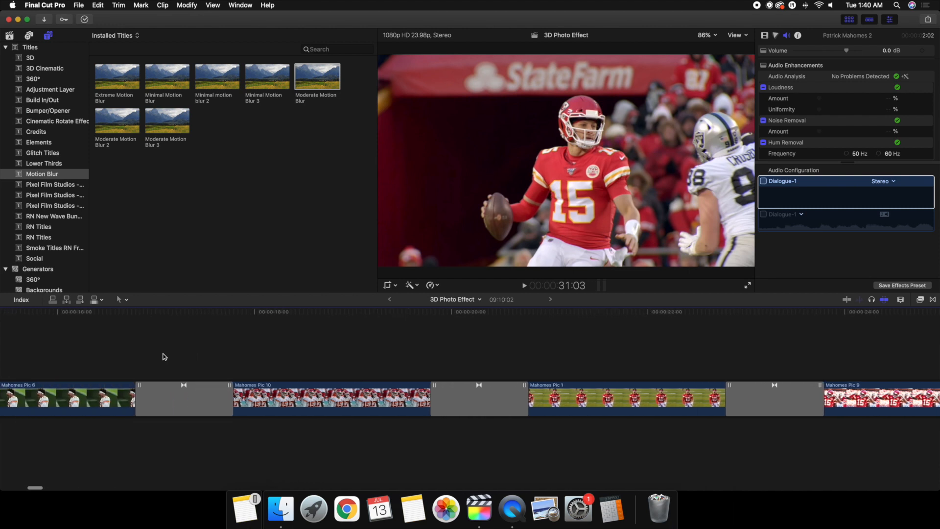
{"action": "left_click", "coordinate": [234, 323]}
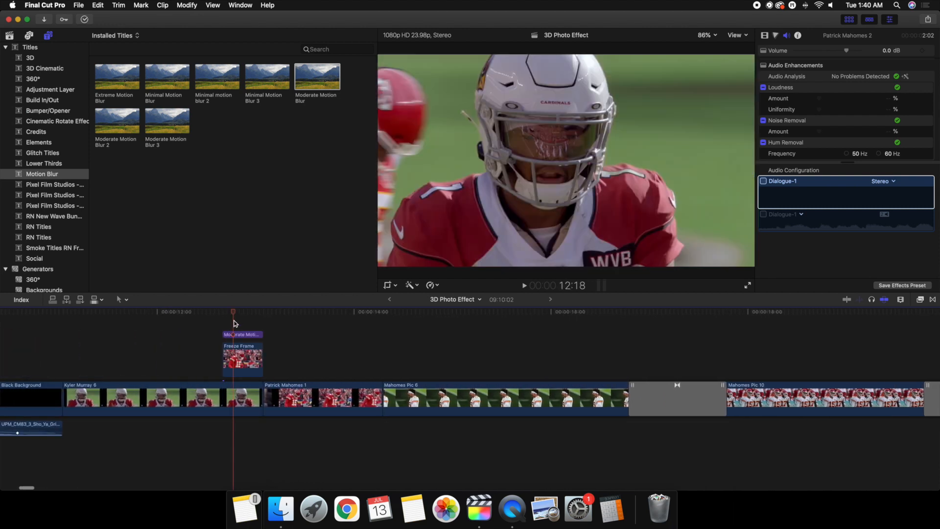
{"action": "key", "text": "super+equal"}
{"action": "key", "text": "super+equal"}
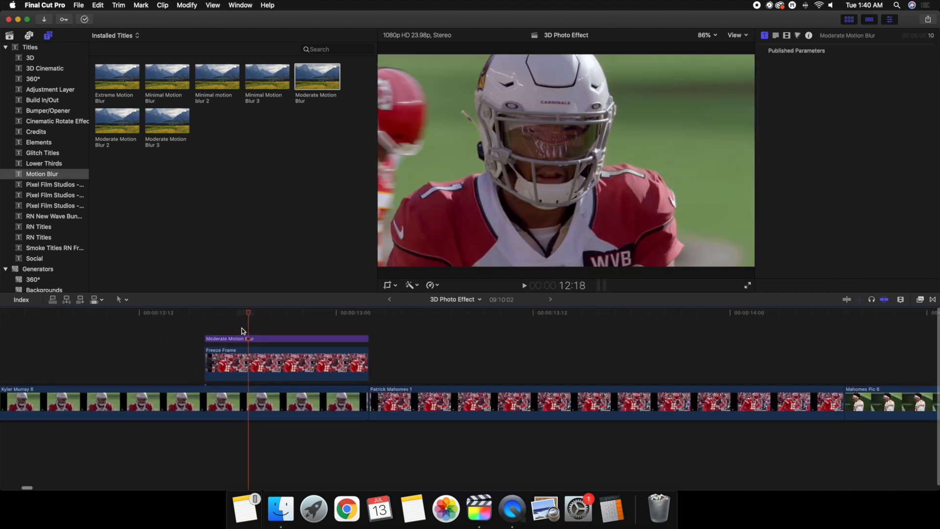
{"action": "left_click", "coordinate": [281, 360]}
{"action": "right_click", "coordinate": [281, 361]}
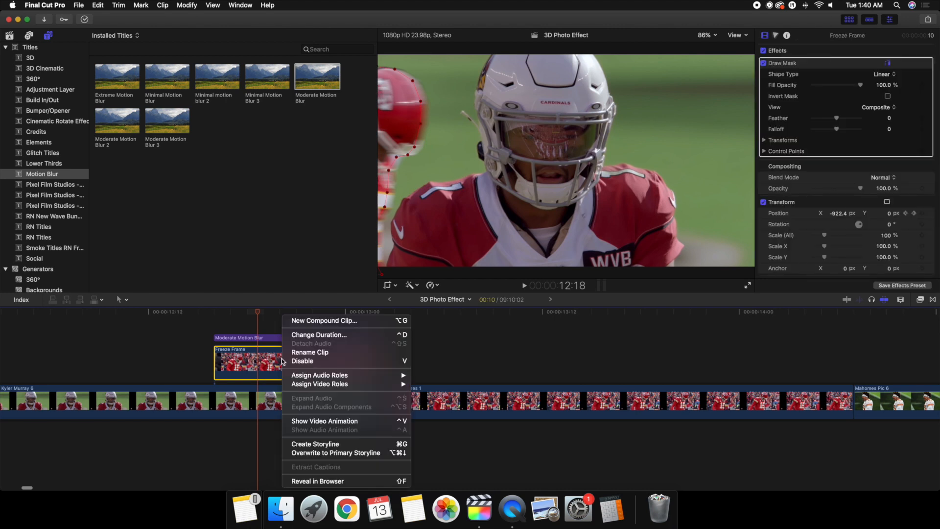
{"action": "left_click", "coordinate": [294, 421]}
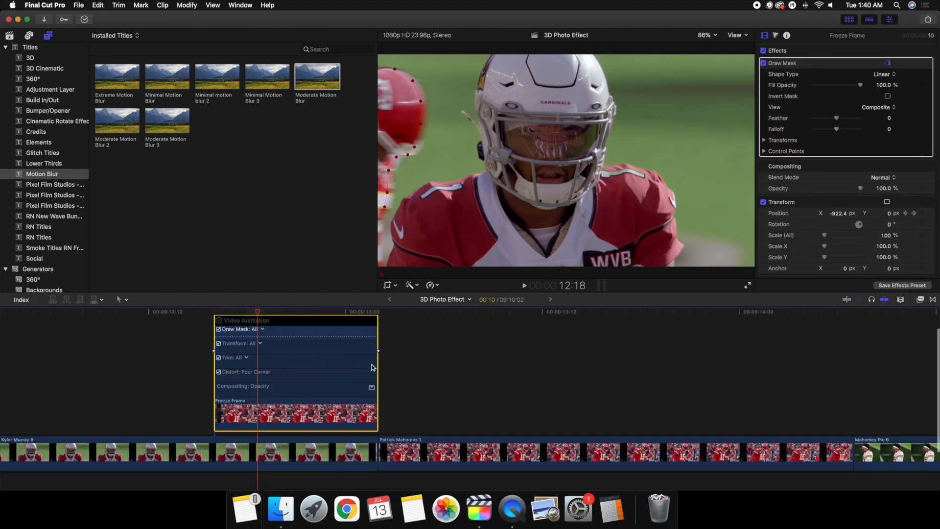
{"action": "right_click", "coordinate": [309, 417]}
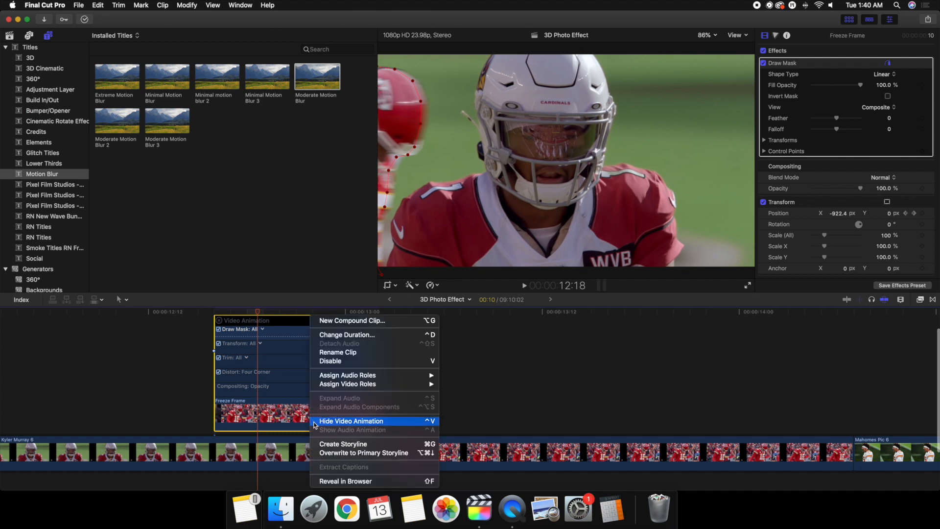
{"action": "left_click", "coordinate": [324, 424]}
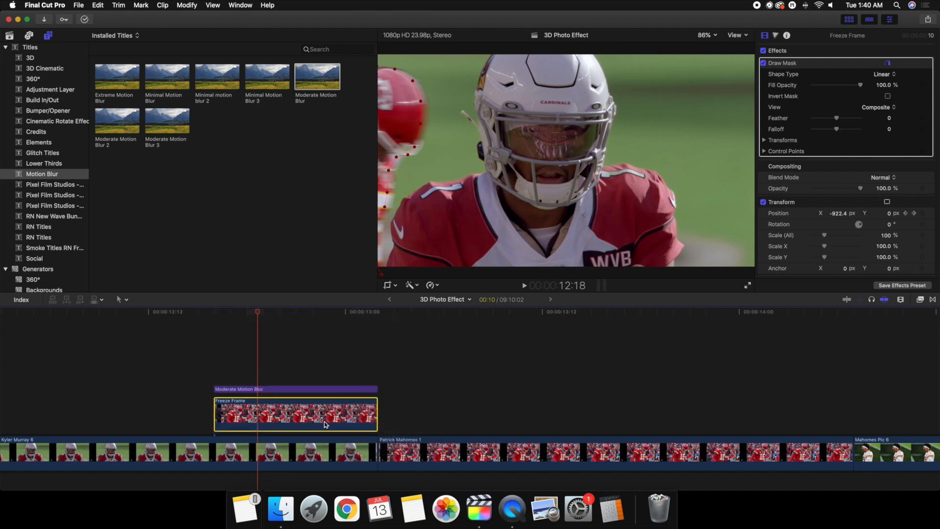
Display the audio meters and play the soloed first ES_Float music clip to check its level
{"action": "key", "text": "shift+z"}
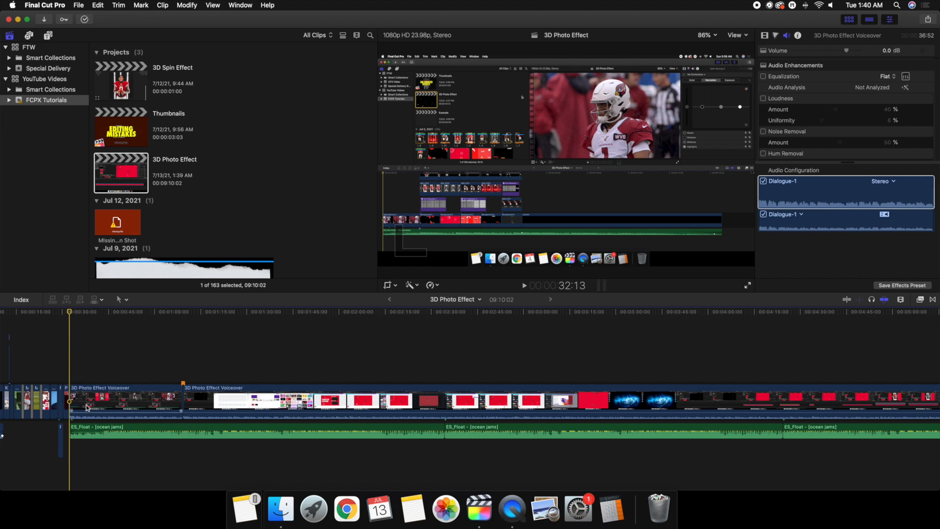
{"action": "left_click", "coordinate": [108, 427]}
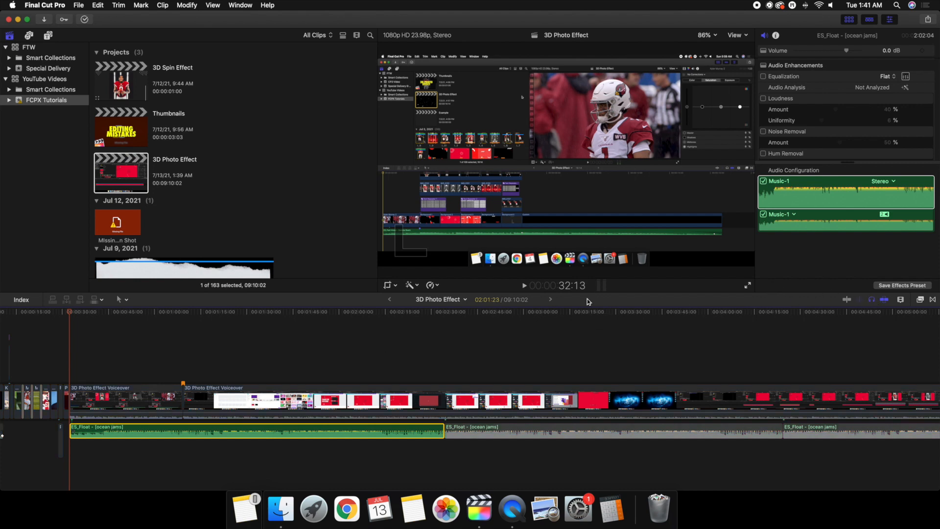
{"action": "left_click", "coordinate": [601, 285]}
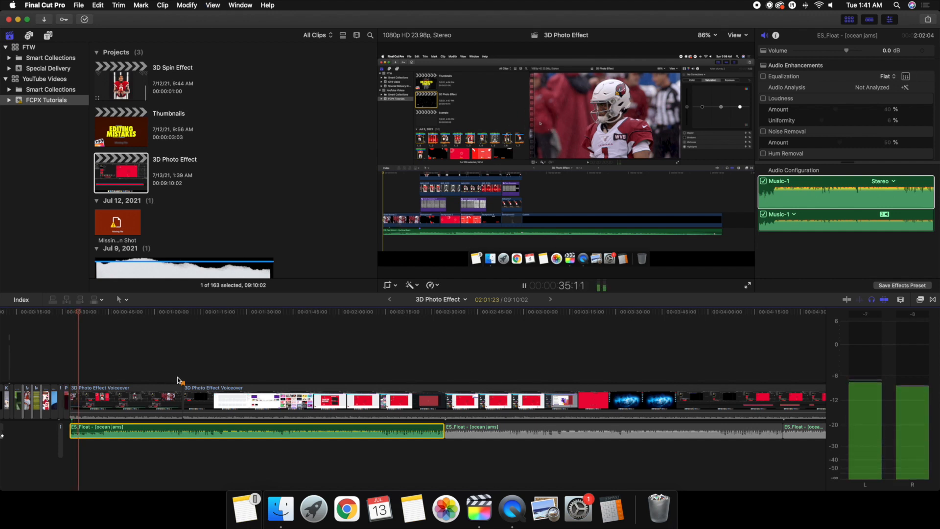
{"action": "key", "text": "space"}
Set the first ES_Float music clip's volume to -40 dB and play it back from the start of the voiceover
{"action": "left_click", "coordinate": [887, 51]}
{"action": "key", "text": "Return"}
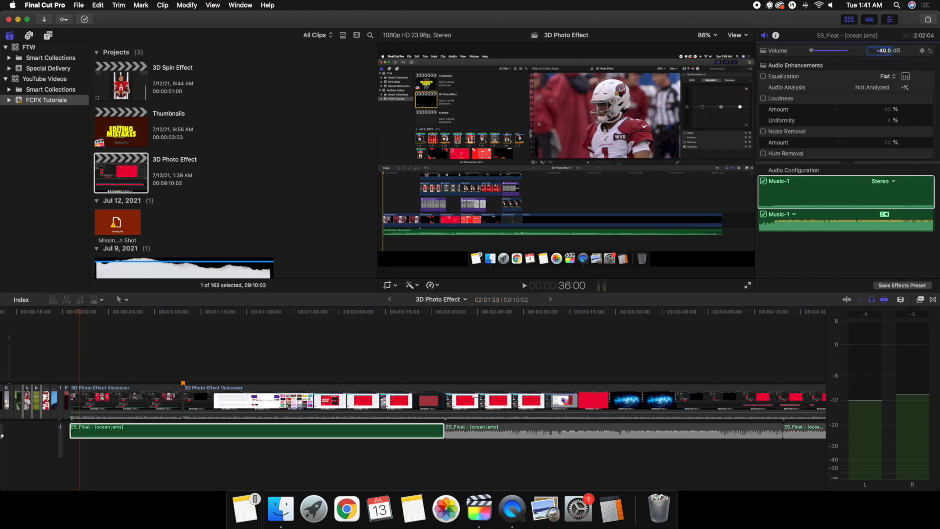
{"action": "left_click", "coordinate": [74, 366]}
{"action": "key", "text": "space"}
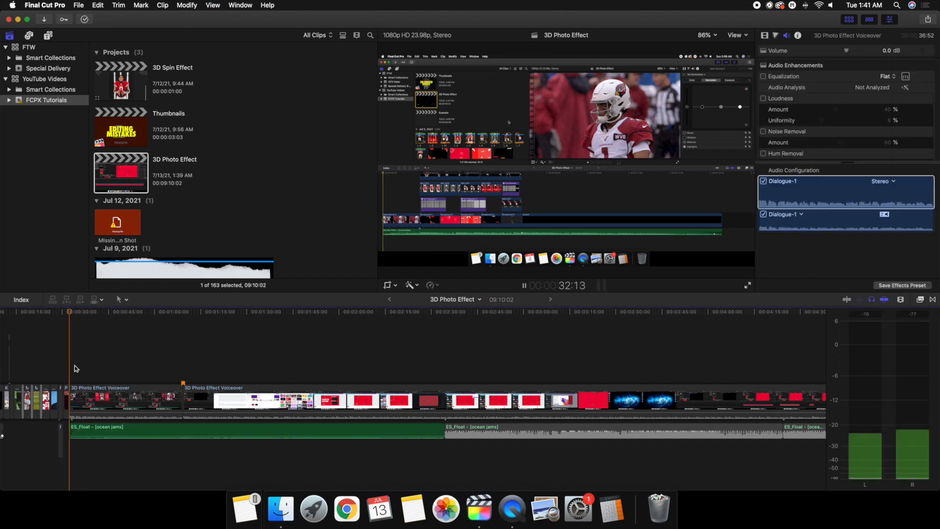
{"action": "key", "text": "space"}
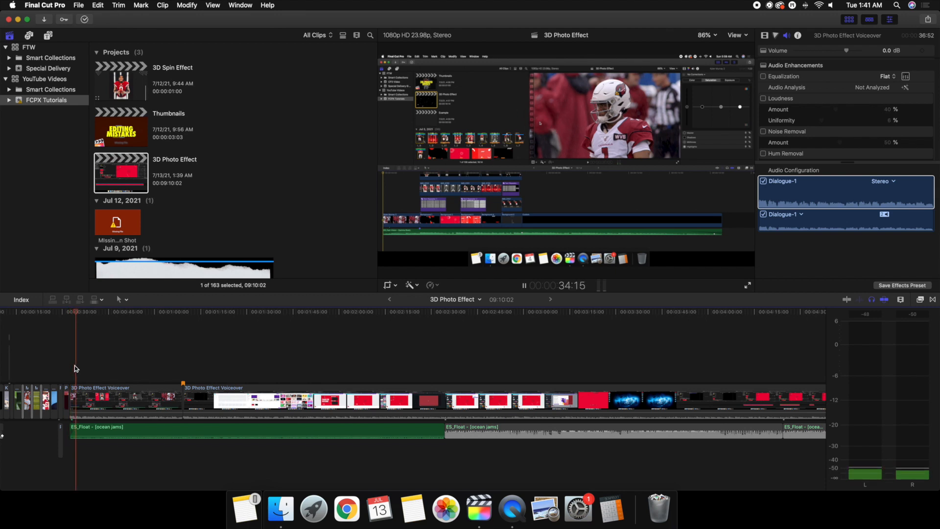
Solo the first 3D Photo Effect Voiceover clip and play it to check its level on the audio meters
{"action": "left_click", "coordinate": [871, 299]}
{"action": "left_click", "coordinate": [127, 402]}
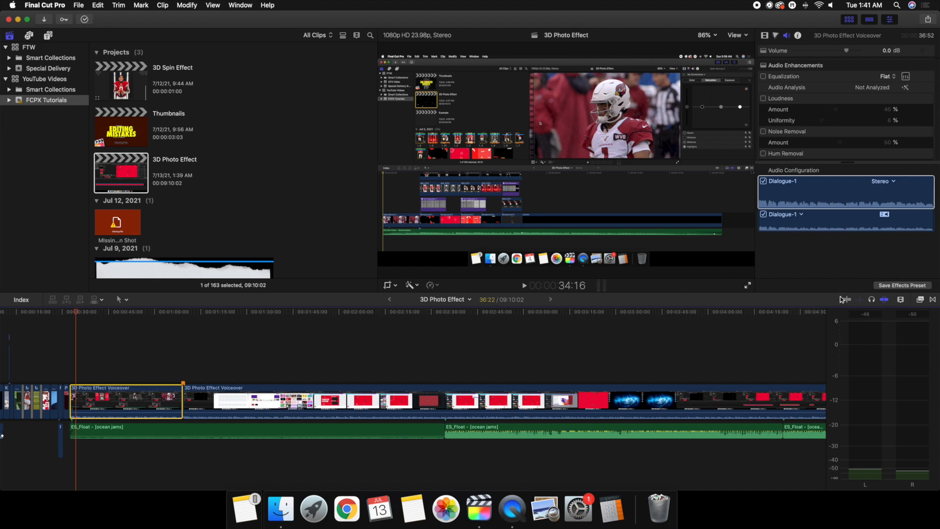
{"action": "left_click", "coordinate": [871, 299]}
{"action": "key", "text": "space"}
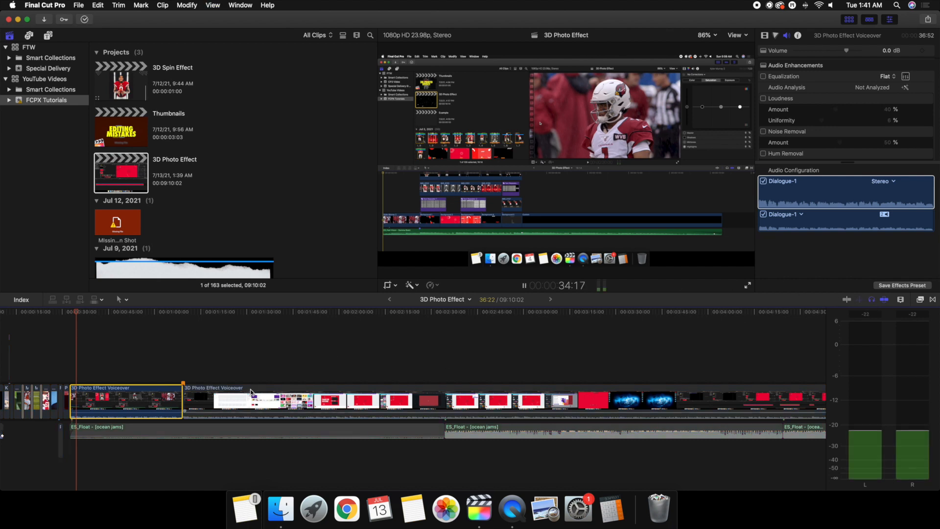
{"action": "key", "text": "space"}
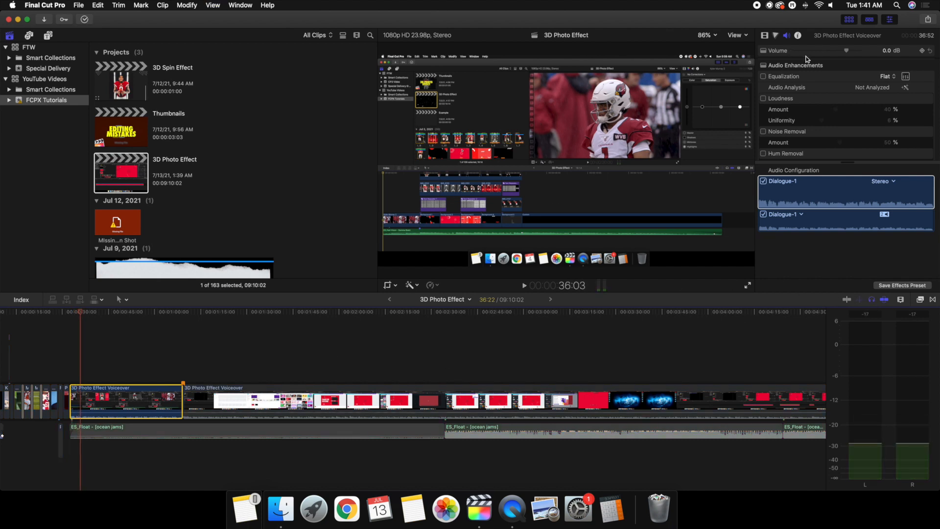
Try raising the first voiceover clip's volume to 7.5 dB and play it back
{"action": "left_click_drag", "start_coordinate": [853, 49], "coordinate": [855, 50]}
{"action": "key", "text": "space"}
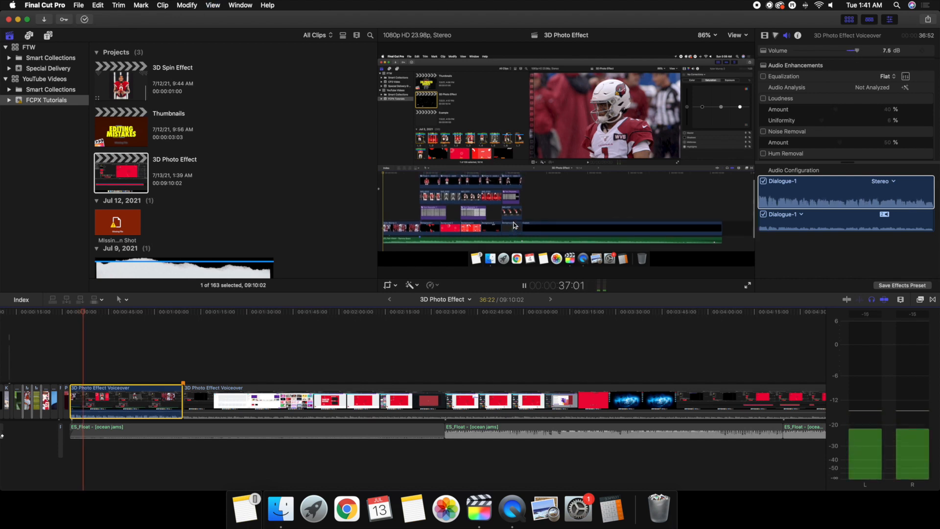
{"action": "key", "text": "space"}
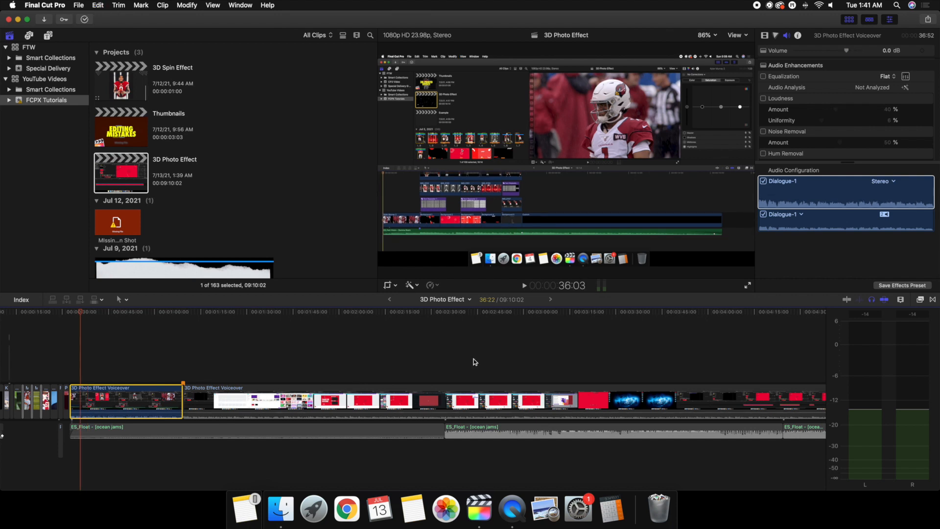
Turn off solo and select the second 3D Photo Effect Voiceover clip
{"action": "left_click", "coordinate": [883, 299]}
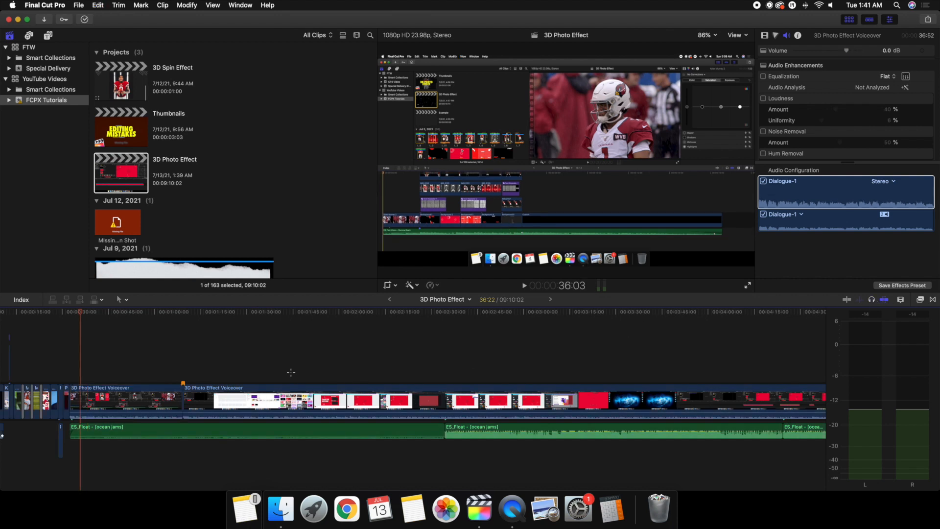
{"action": "left_click", "coordinate": [290, 371]}
{"action": "left_click", "coordinate": [292, 389]}
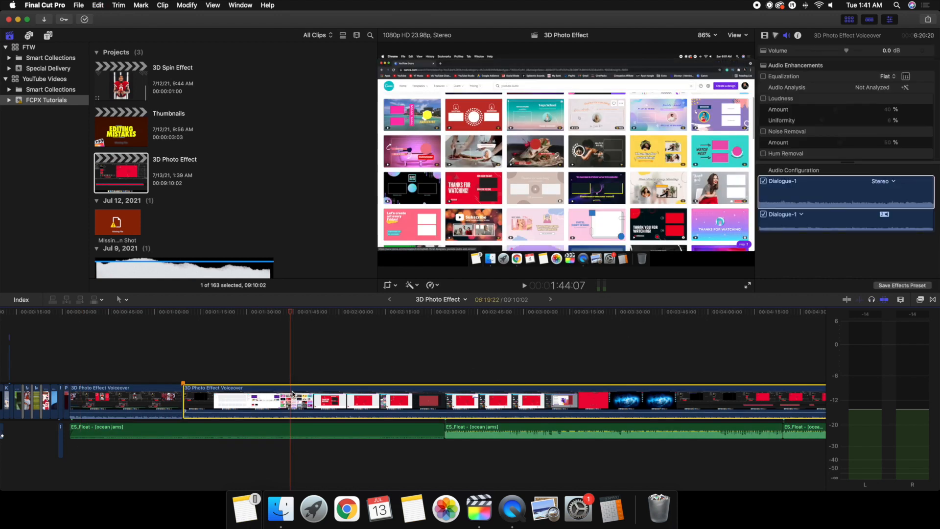
Disable and re-enable the second 3D Photo Effect Voiceover clip to demonstrate muting clips in the timeline
{"action": "left_click", "coordinate": [871, 300]}
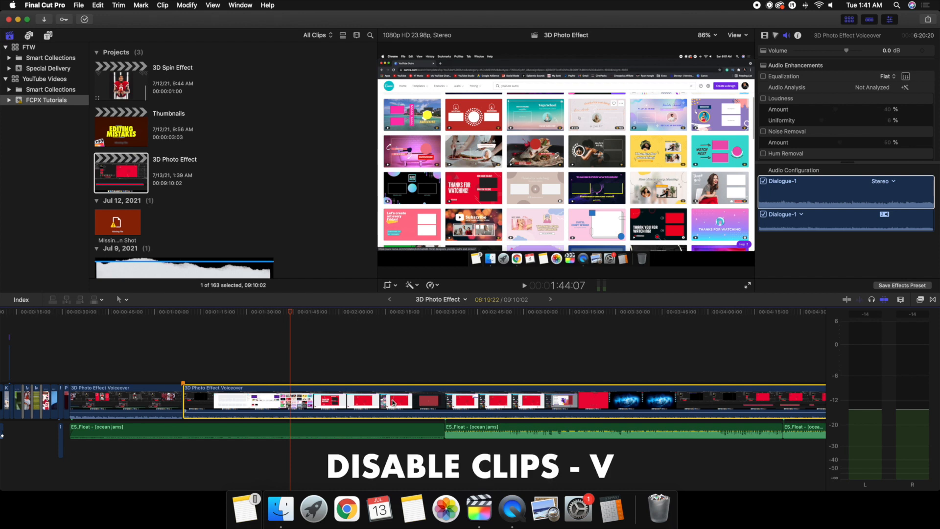
{"action": "key", "text": "v"}
{"action": "key", "text": "v"}
{"action": "key", "text": "v"}
{"action": "key", "text": "v"}
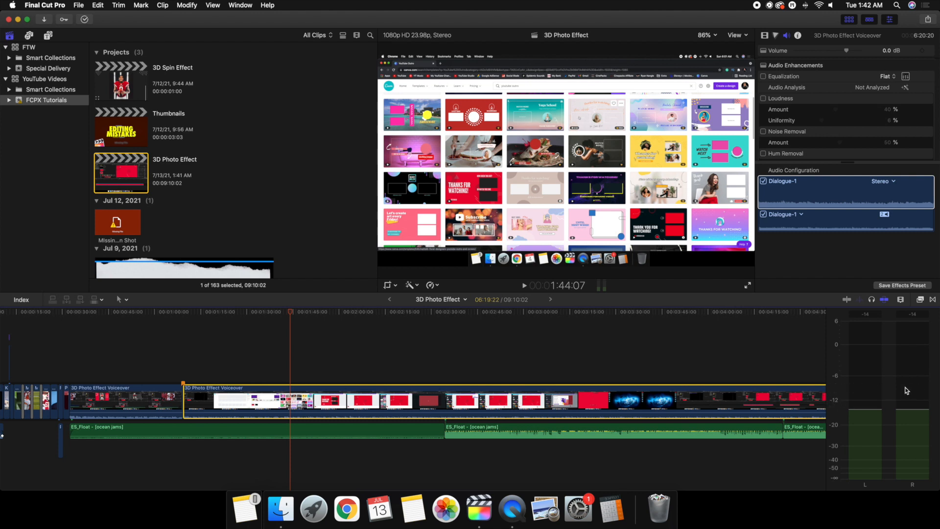
Import Tyreek Hill Photo 1.jpeg from the Desktop into the FCPX Tutorials event, leaving files in place
{"action": "key", "text": "shift+z"}
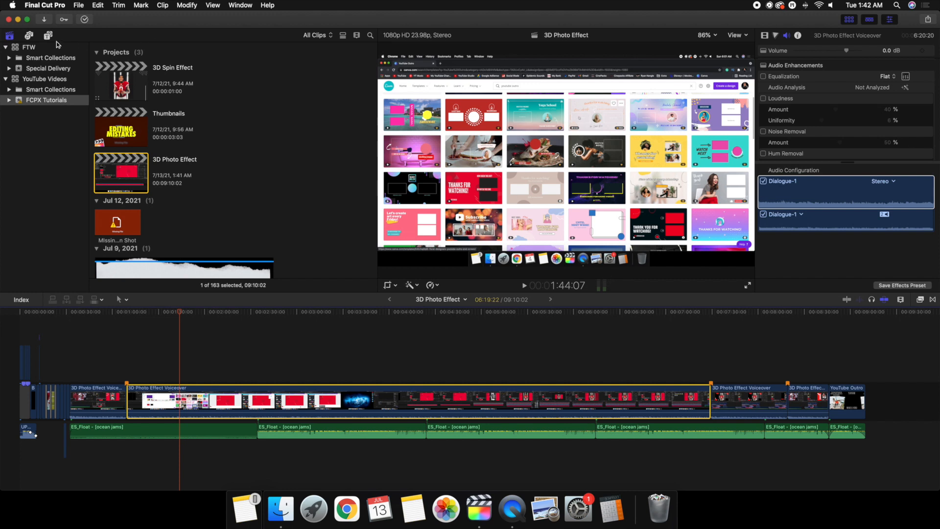
{"action": "left_click", "coordinate": [44, 19]}
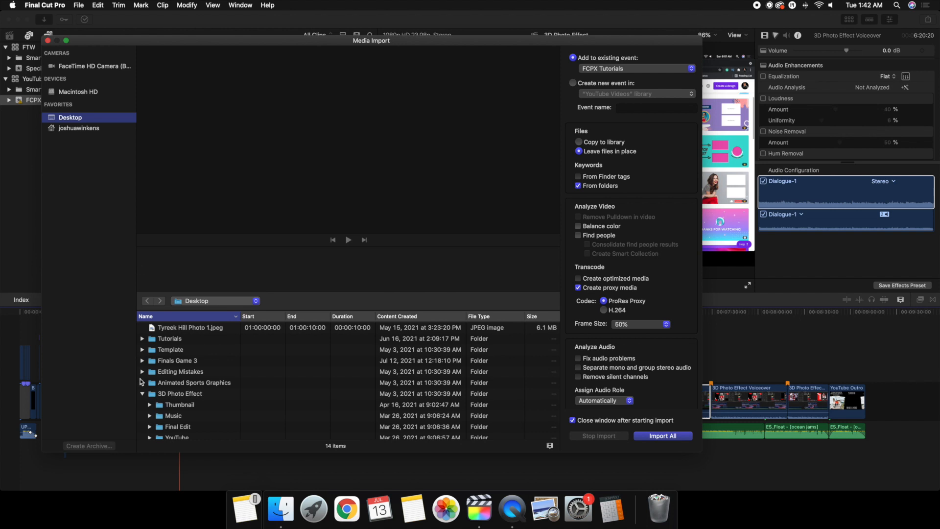
{"action": "left_click", "coordinate": [143, 394]}
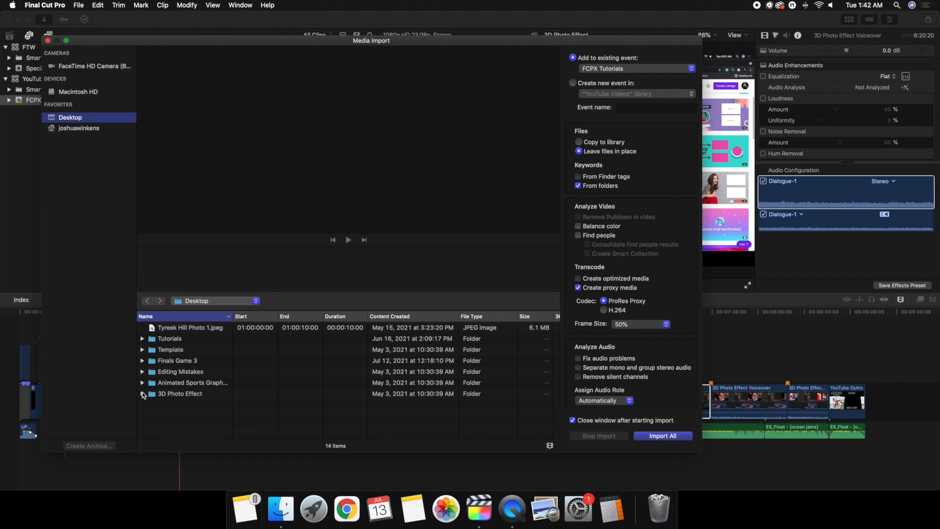
{"action": "left_click", "coordinate": [186, 327]}
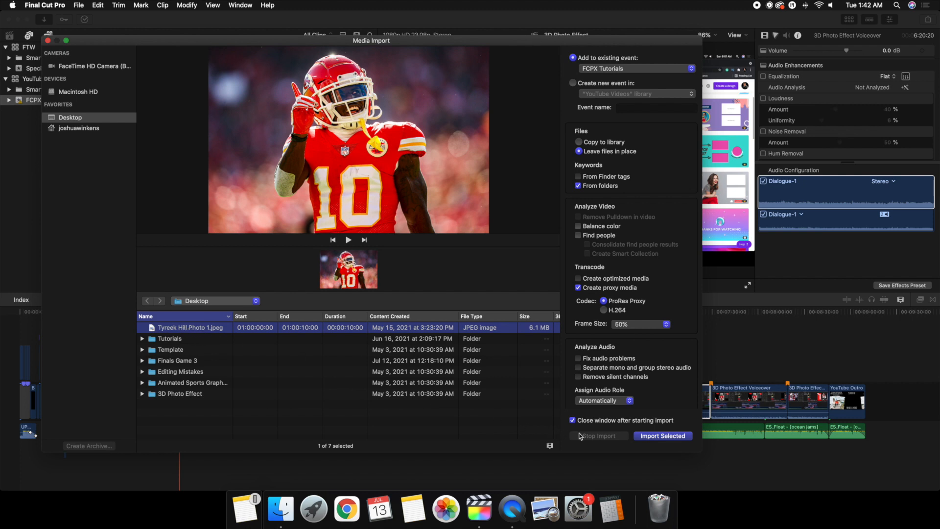
{"action": "left_click", "coordinate": [650, 435]}
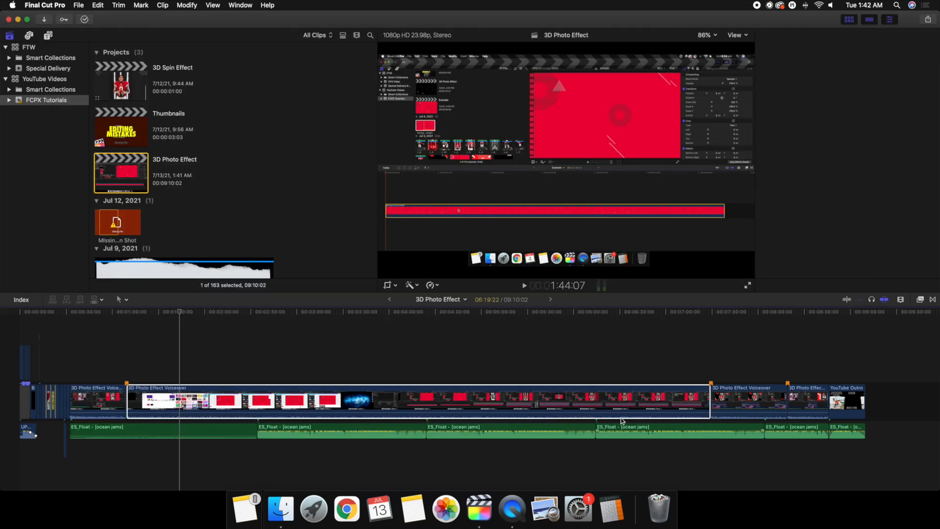
Connect the imported Tyreek Hill Photo 1 above the second voiceover clip and park the playhead over it
{"action": "scroll", "coordinate": [264, 178], "scroll_direction": "down", "scroll_amount": 20}
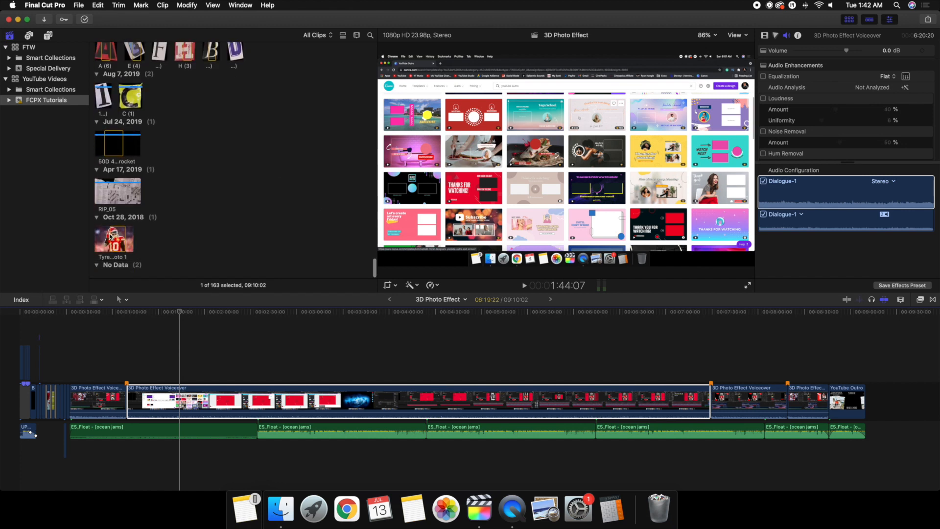
{"action": "left_click_drag", "start_coordinate": [115, 239], "coordinate": [234, 360]}
{"action": "left_click", "coordinate": [198, 356]}
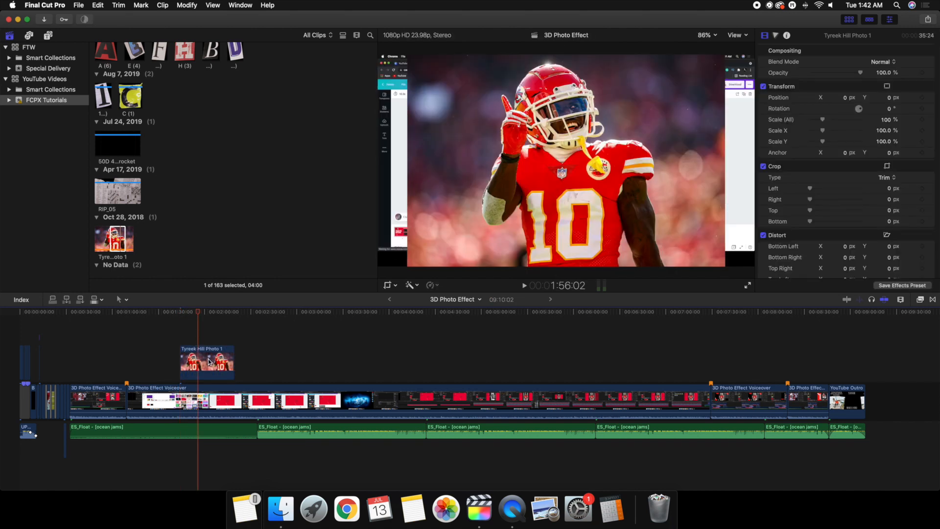
Close the Final Cut Pro window, delete Tyreek Hill Photo 1.jpeg from the desktop and empty the Trash
{"action": "left_click", "coordinate": [8, 20]}
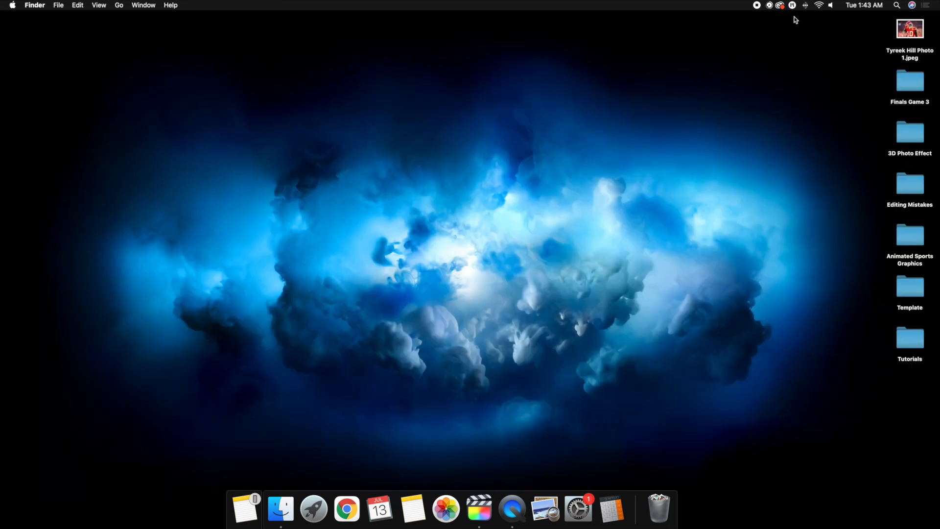
{"action": "left_click", "coordinate": [901, 35]}
{"action": "key", "text": "super+BackSpace"}
{"action": "right_click", "coordinate": [657, 504]}
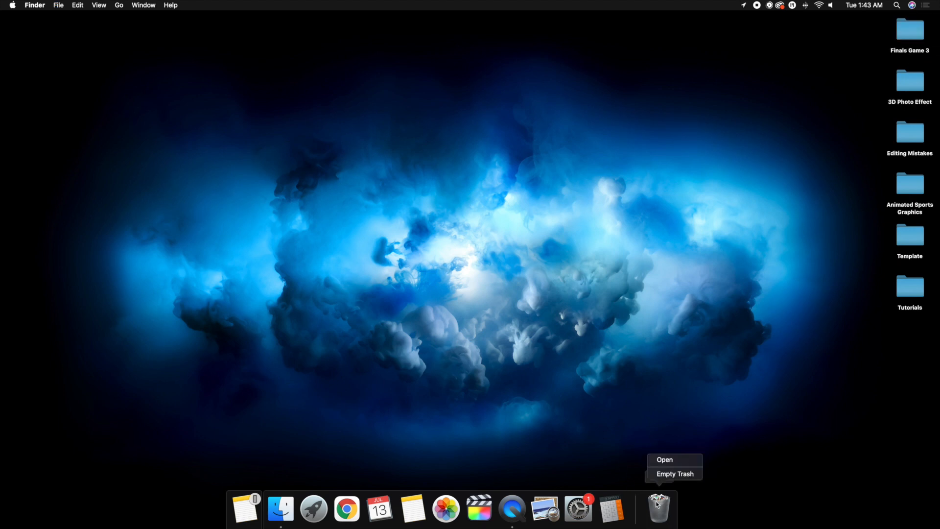
{"action": "left_click", "coordinate": [675, 474]}
{"action": "left_click", "coordinate": [543, 173]}
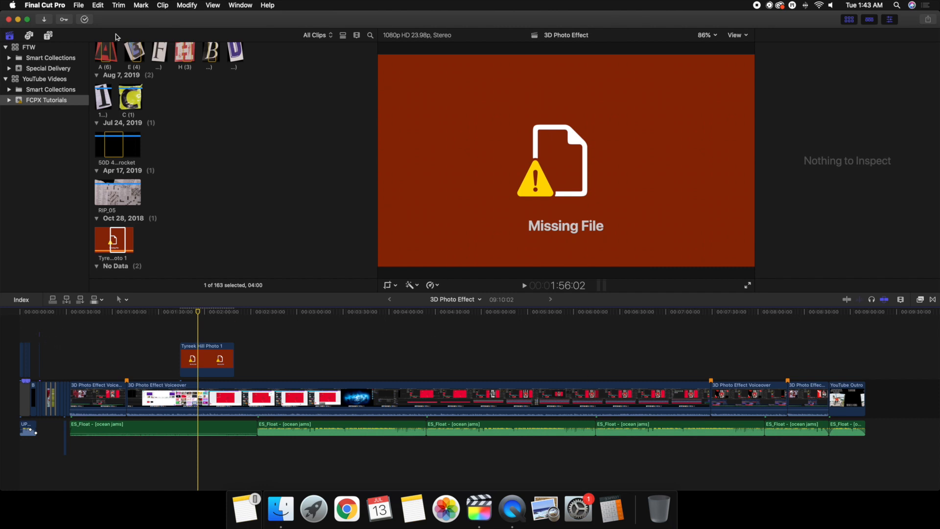
Close Final Cut Pro and copy Tyreek Hill Photo 1.jpeg from the LaCie drive's YouTube Intro Tutorial folder to the desktop
{"action": "left_click", "coordinate": [9, 20]}
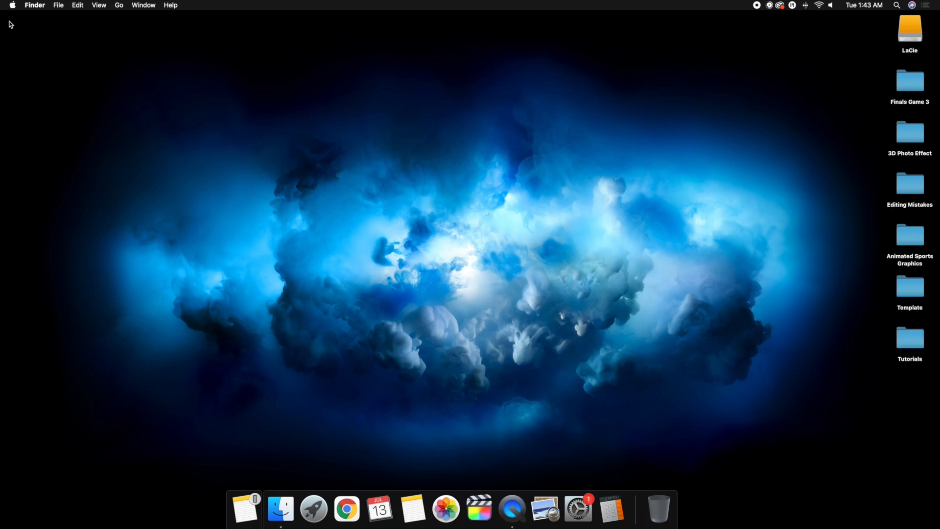
{"action": "left_click", "coordinate": [914, 29]}
{"action": "double_click", "coordinate": [915, 29]}
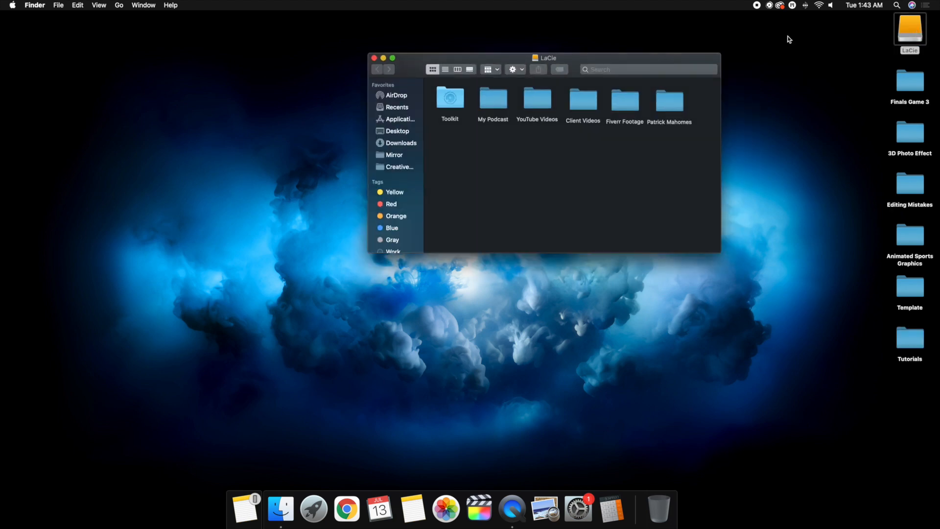
{"action": "double_click", "coordinate": [537, 98]}
{"action": "double_click", "coordinate": [602, 157]}
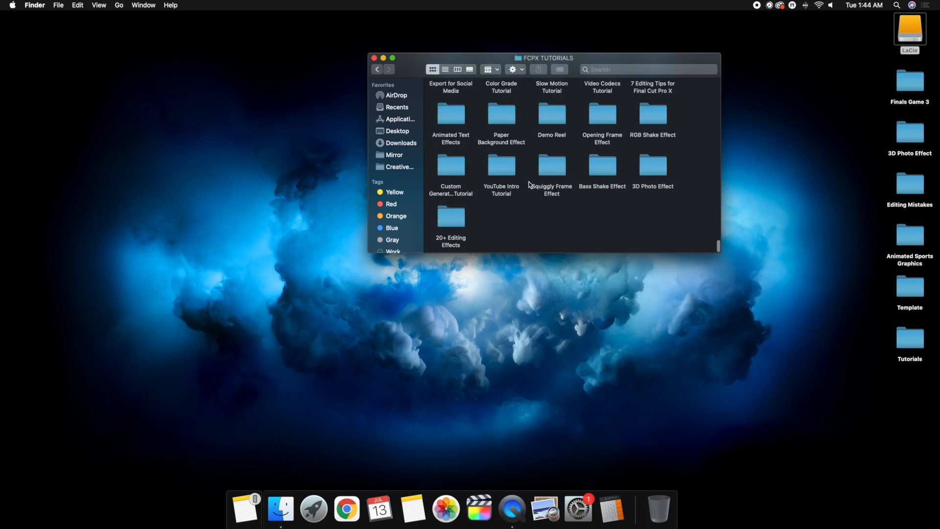
{"action": "double_click", "coordinate": [499, 167]}
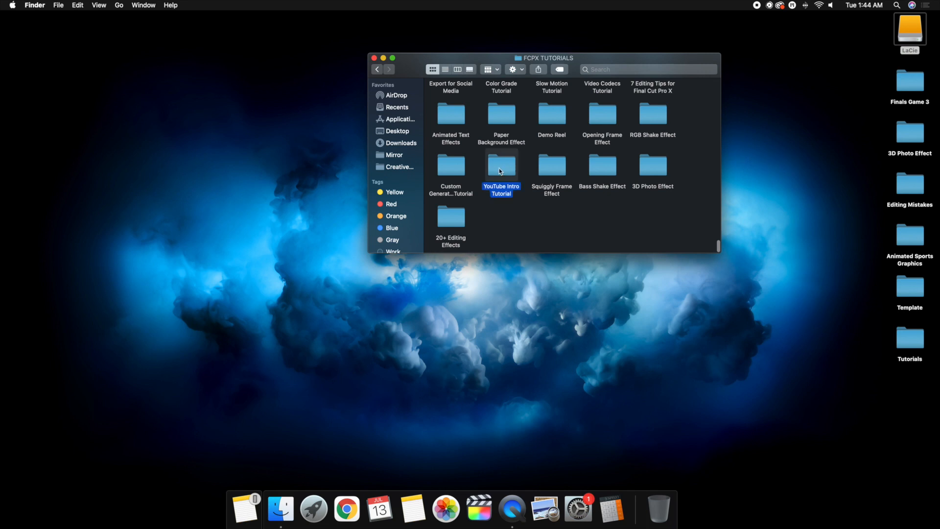
{"action": "double_click", "coordinate": [596, 159]}
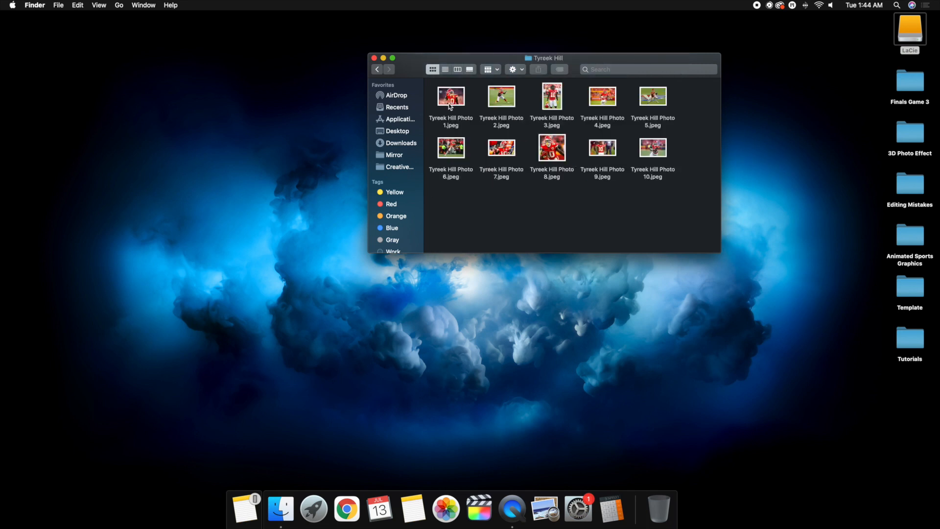
{"action": "left_click_drag", "start_coordinate": [450, 103], "coordinate": [764, 135]}
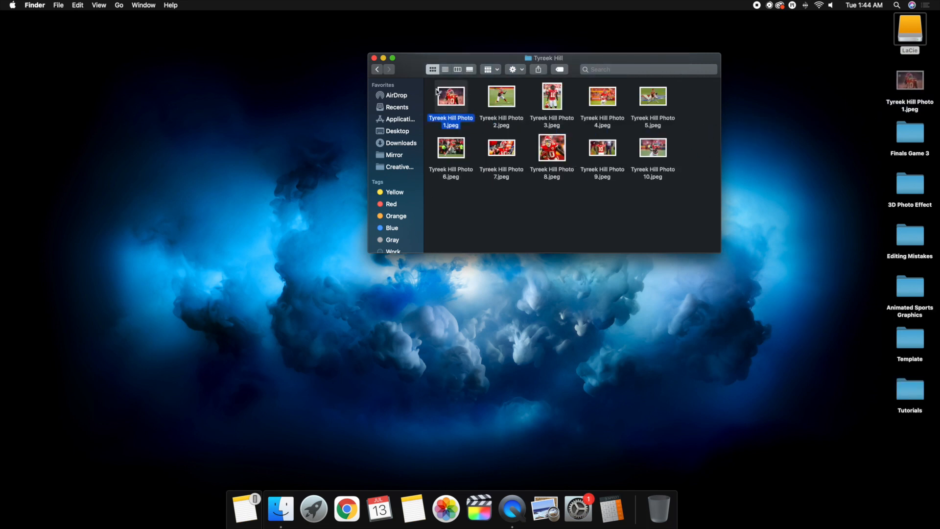
Close the LaCie window, eject the drive, and switch back to the 3D Photo Effect timeline in Final Cut Pro
{"action": "left_click", "coordinate": [374, 59]}
{"action": "right_click", "coordinate": [913, 28]}
{"action": "left_click", "coordinate": [858, 48]}
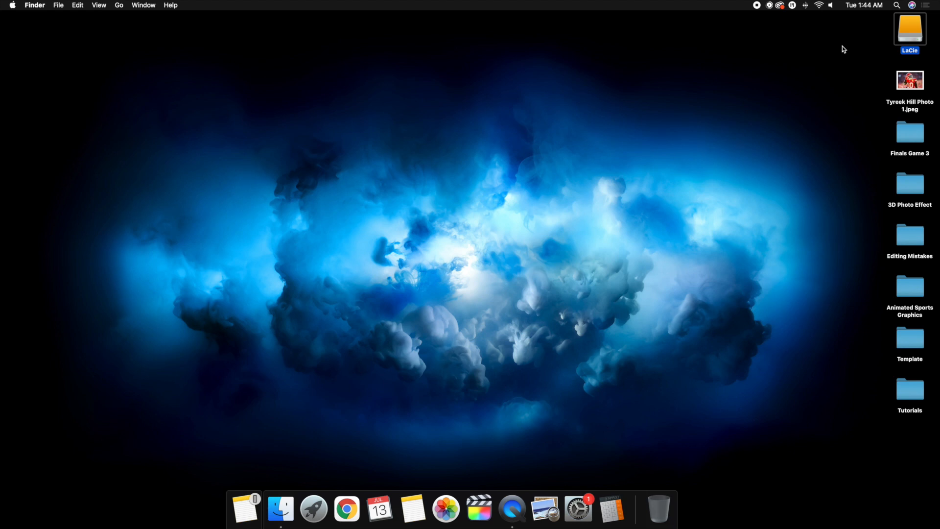
{"action": "left_click", "coordinate": [490, 496]}
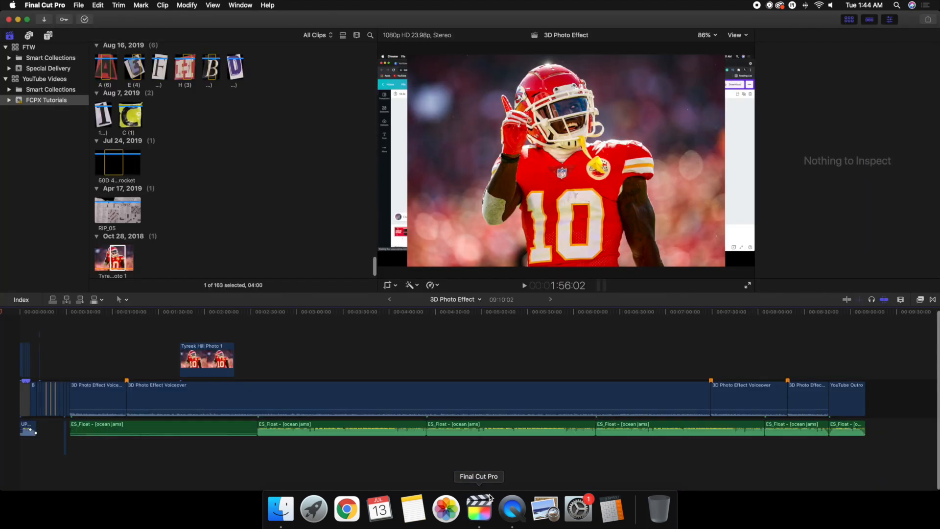
{"action": "left_click", "coordinate": [200, 333]}
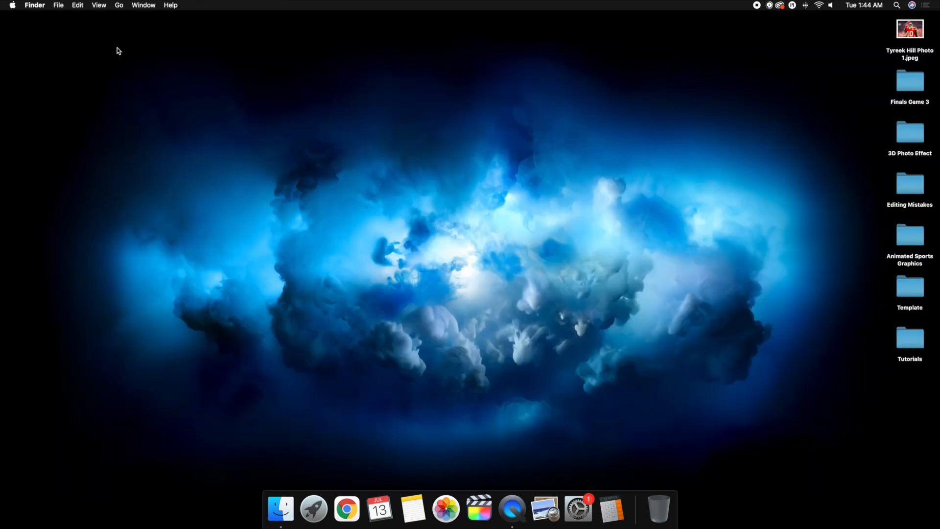
In Finder, show the package contents of the YouTube Videos library stored in the home folder's Movies folder
{"action": "left_click", "coordinate": [117, 5]}
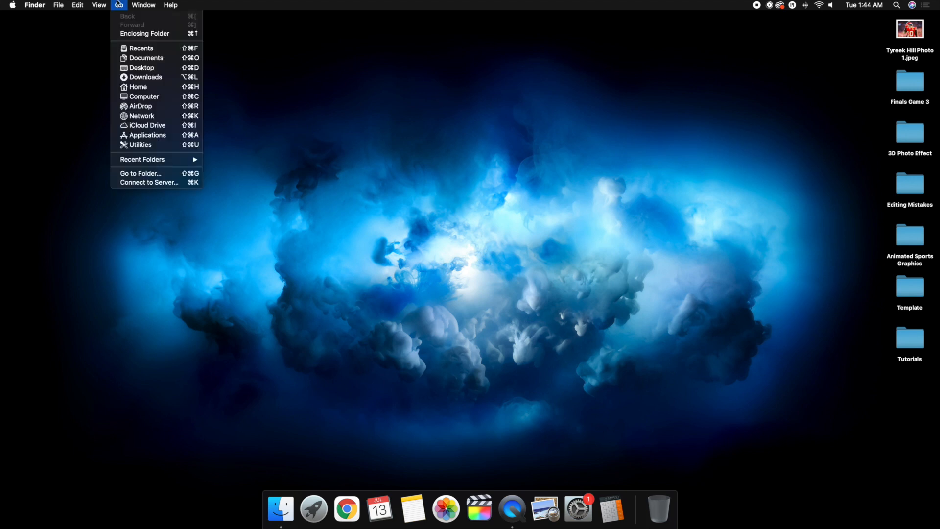
{"action": "left_click", "coordinate": [93, 34]}
{"action": "left_click", "coordinate": [119, 5]}
{"action": "left_click", "coordinate": [142, 88]}
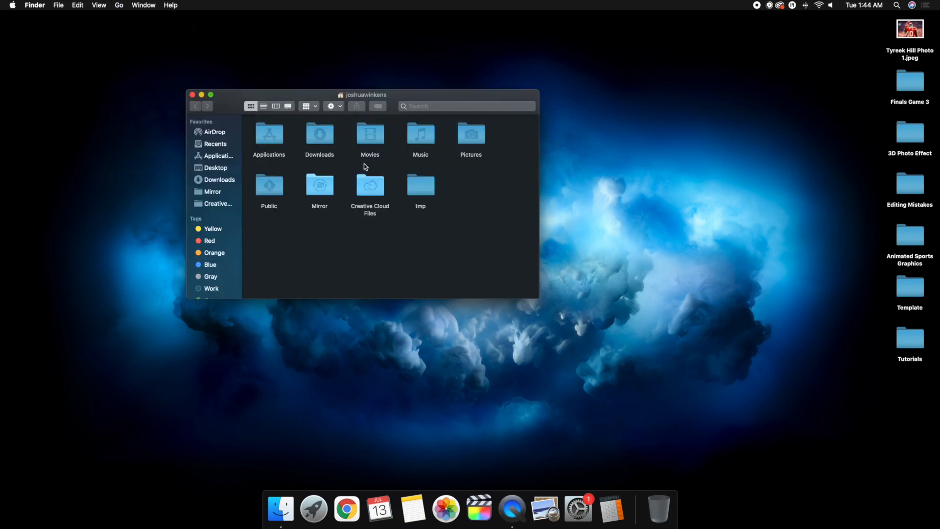
{"action": "double_click", "coordinate": [368, 131]}
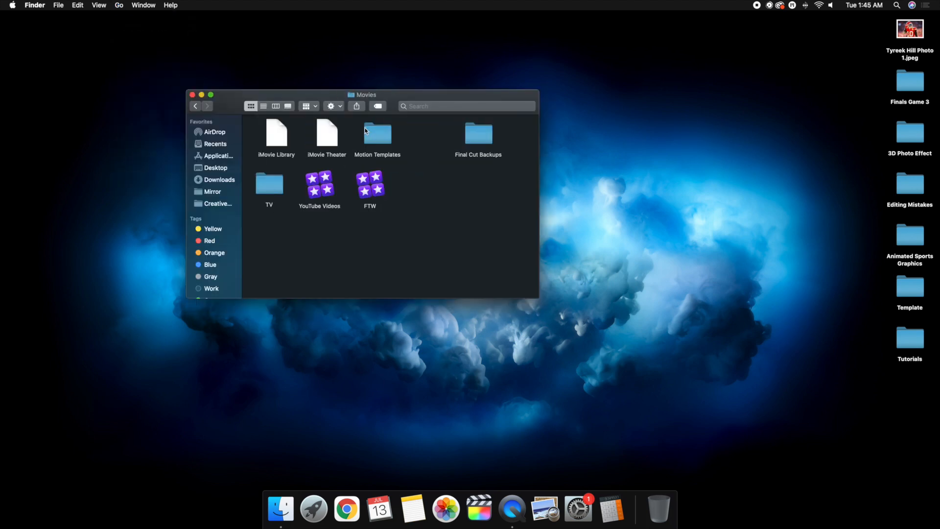
{"action": "right_click", "coordinate": [325, 180]}
{"action": "left_click", "coordinate": [344, 200]}
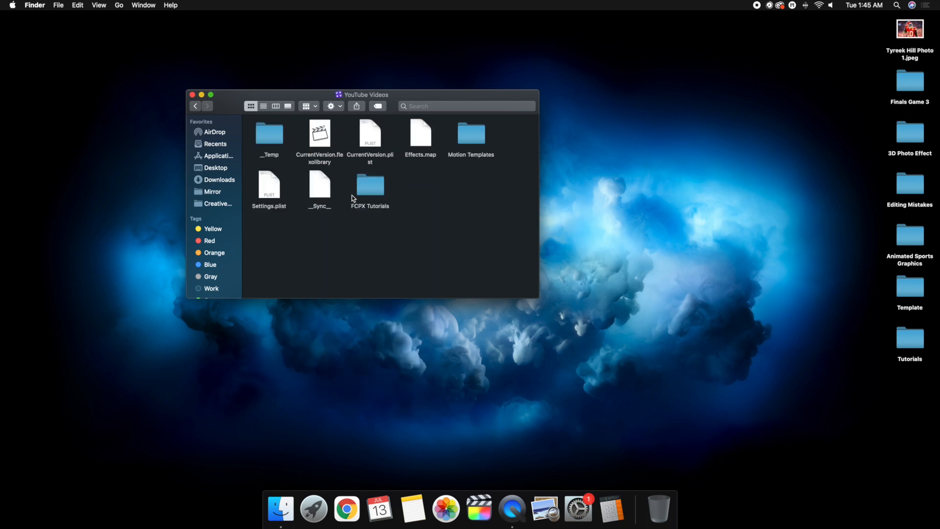
Examine the High Quality Media folder inside the FCPX Tutorials event's Render Files, and close the window
{"action": "double_click", "coordinate": [373, 185]}
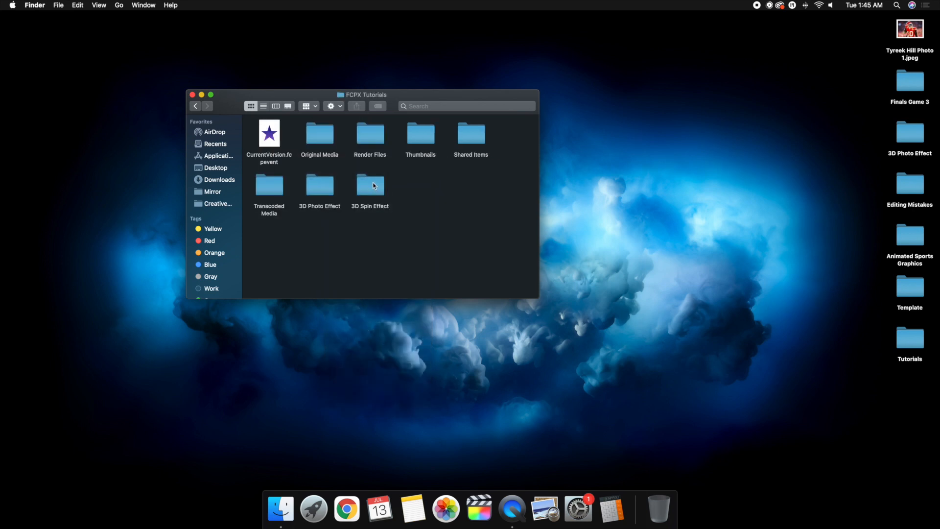
{"action": "double_click", "coordinate": [365, 139]}
{"action": "double_click", "coordinate": [262, 133]}
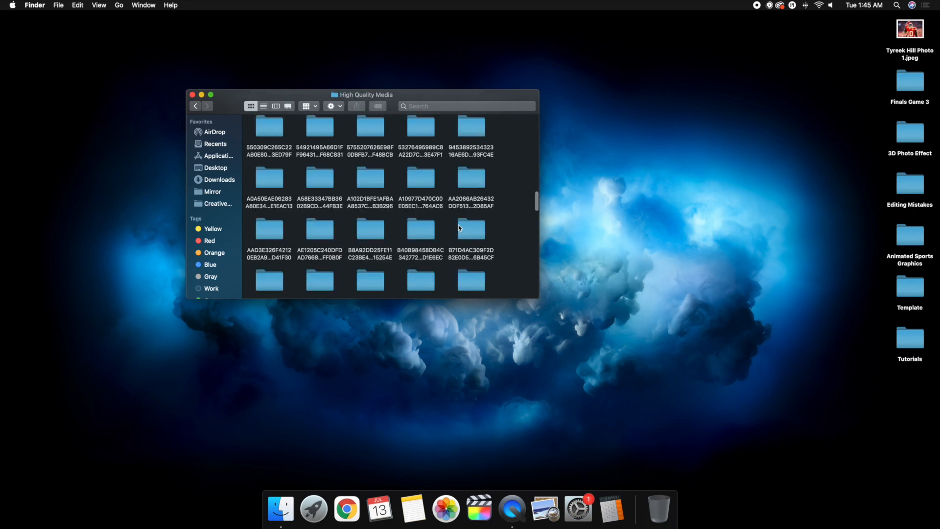
{"action": "left_click", "coordinate": [195, 106]}
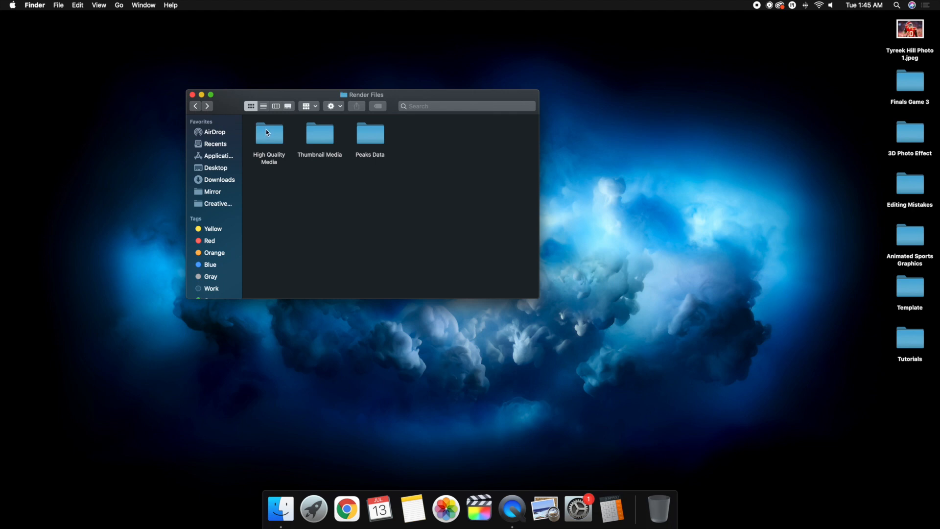
{"action": "double_click", "coordinate": [268, 133]}
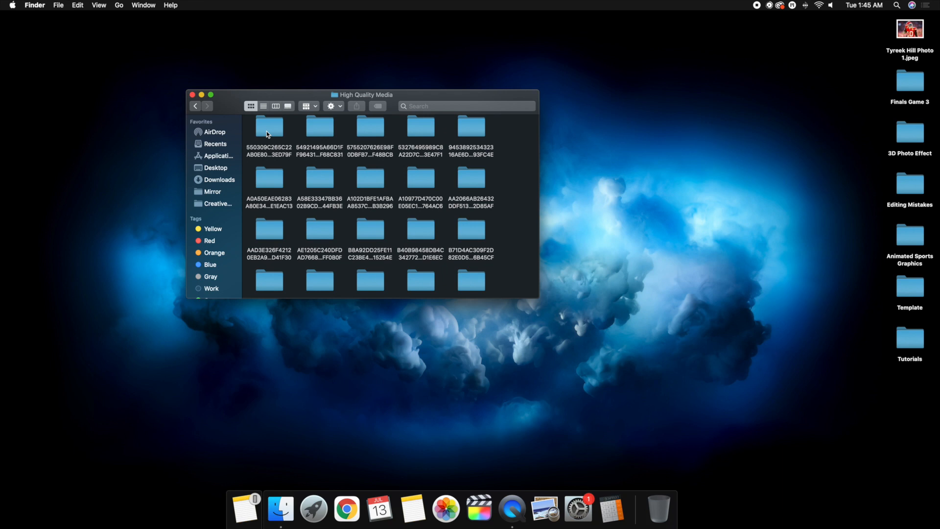
{"action": "left_click", "coordinate": [192, 95]}
Browse from Movies through the YouTube Videos package contents back to FCPX Tutorials' Render Files, and close the window
{"action": "left_click", "coordinate": [119, 5]}
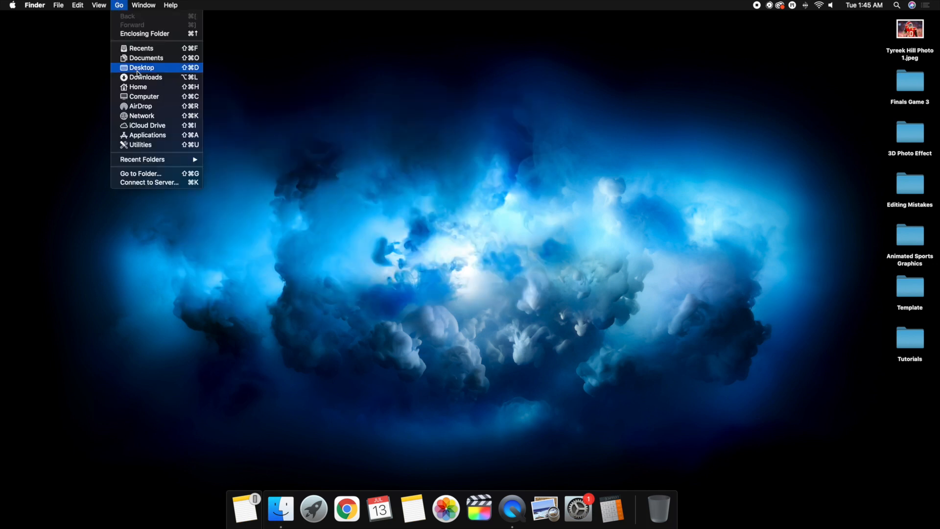
{"action": "left_click", "coordinate": [142, 87]}
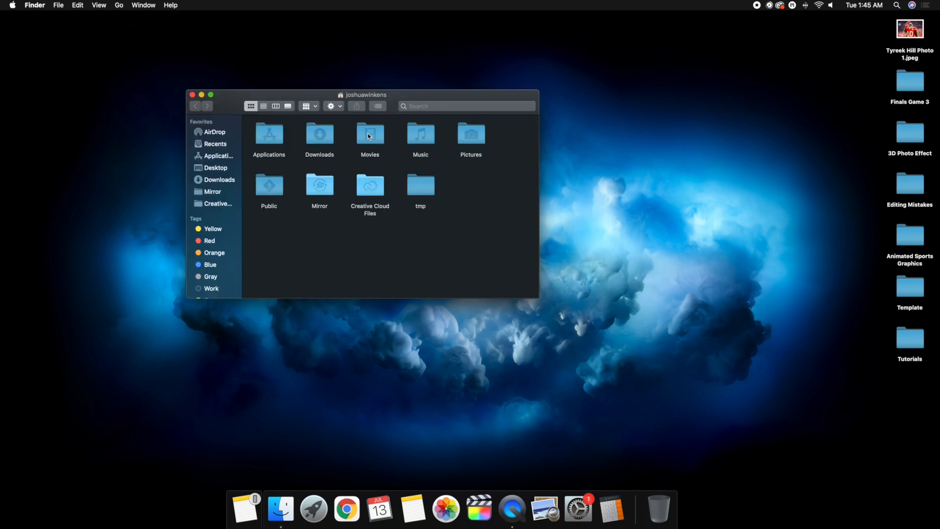
{"action": "double_click", "coordinate": [368, 133]}
{"action": "right_click", "coordinate": [322, 180]}
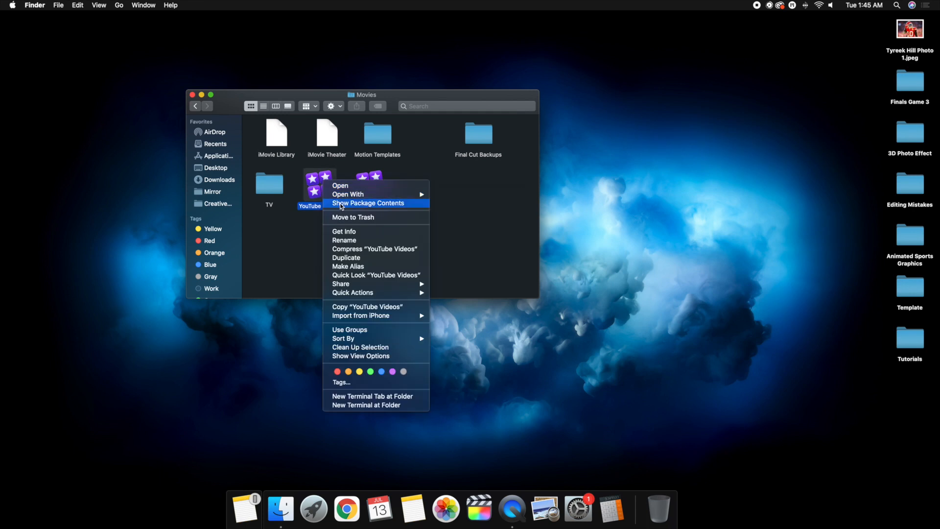
{"action": "left_click", "coordinate": [338, 205]}
{"action": "double_click", "coordinate": [376, 186]}
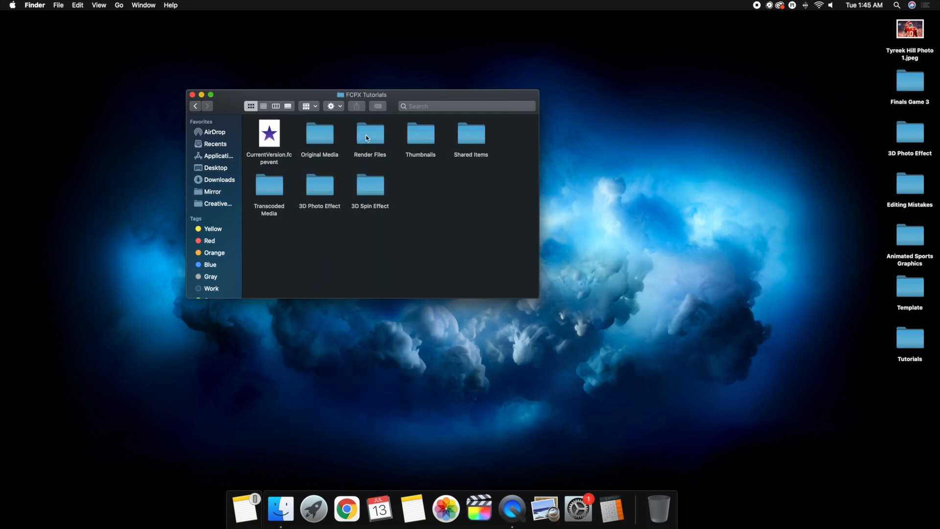
{"action": "double_click", "coordinate": [367, 134]}
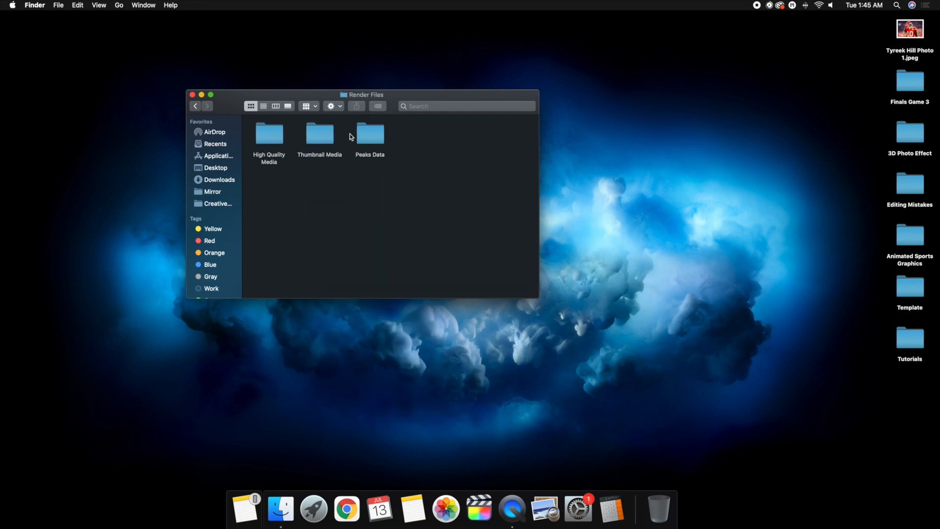
{"action": "left_click", "coordinate": [193, 95]}
Browse from the home folder to Movies, view the options available for the FTW library, and close the window
{"action": "left_click", "coordinate": [119, 5]}
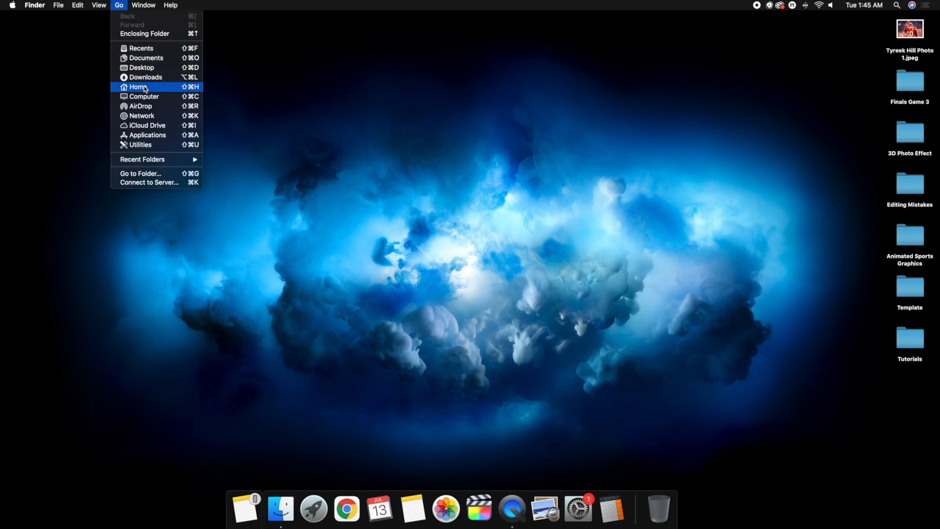
{"action": "left_click", "coordinate": [138, 88]}
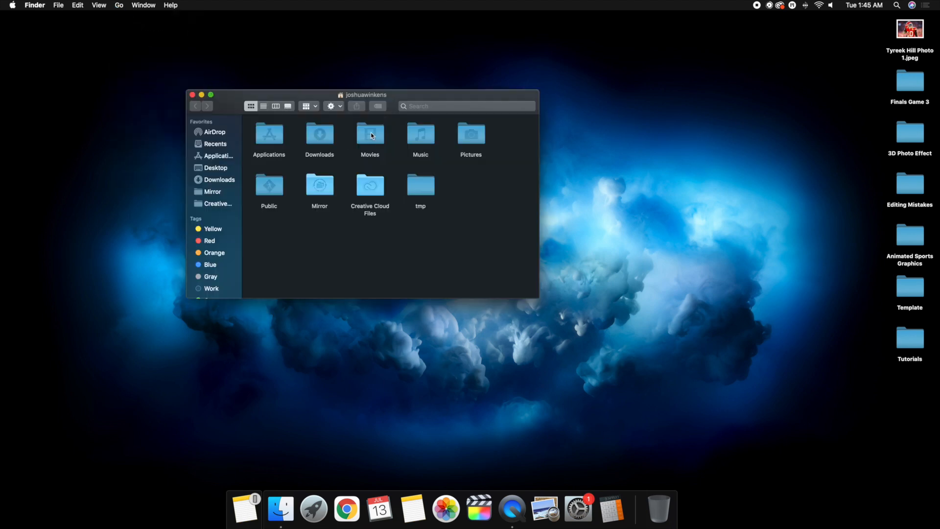
{"action": "double_click", "coordinate": [371, 135]}
{"action": "left_click", "coordinate": [378, 184]}
{"action": "right_click", "coordinate": [378, 183]}
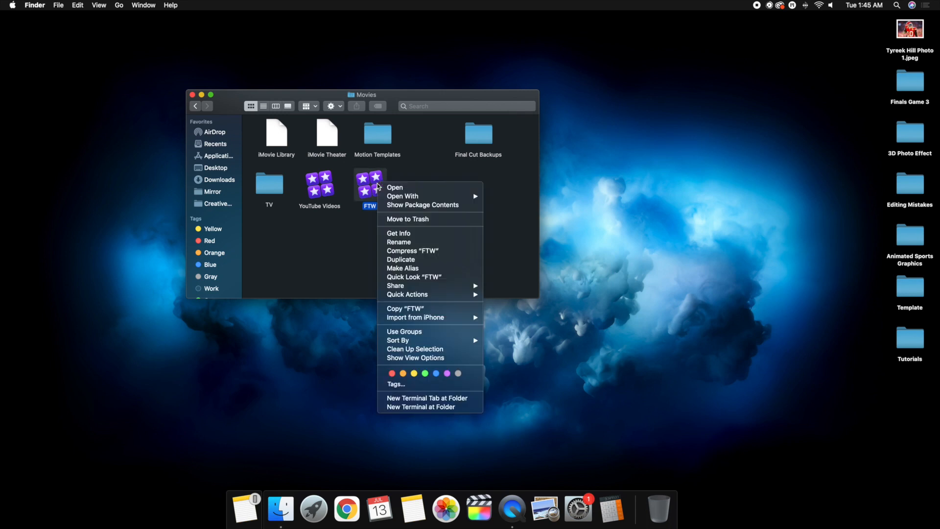
{"action": "left_click", "coordinate": [339, 228]}
{"action": "left_click", "coordinate": [192, 95]}
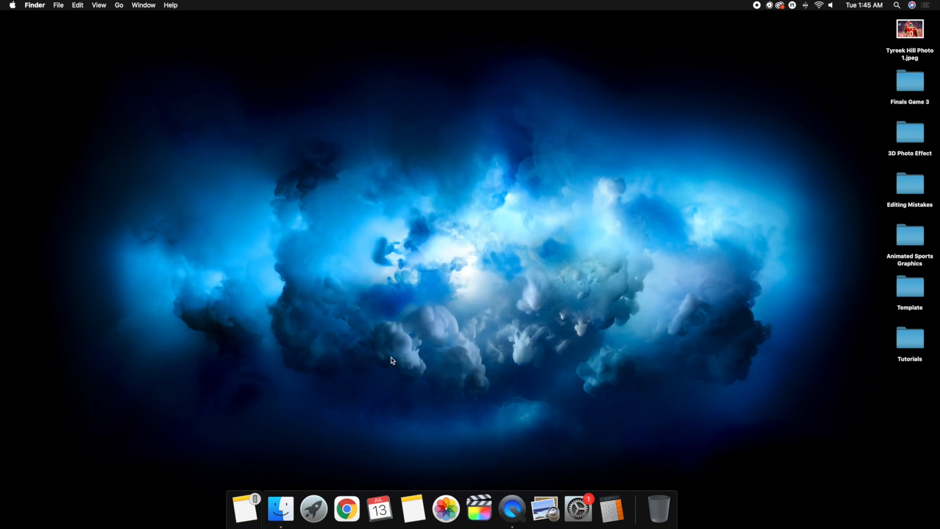
Switch to Final Cut Pro and review the commands available for the 3D Photo Effect project and the FCPX Tutorials event
{"action": "left_click", "coordinate": [477, 509]}
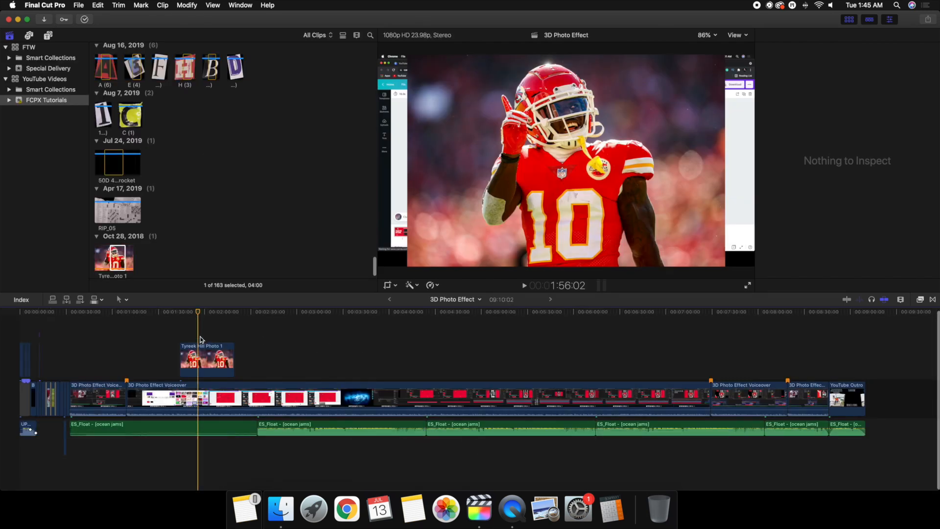
{"action": "scroll", "coordinate": [216, 133], "scroll_direction": "up", "scroll_amount": 10}
{"action": "scroll", "coordinate": [215, 134], "scroll_direction": "up", "scroll_amount": 10}
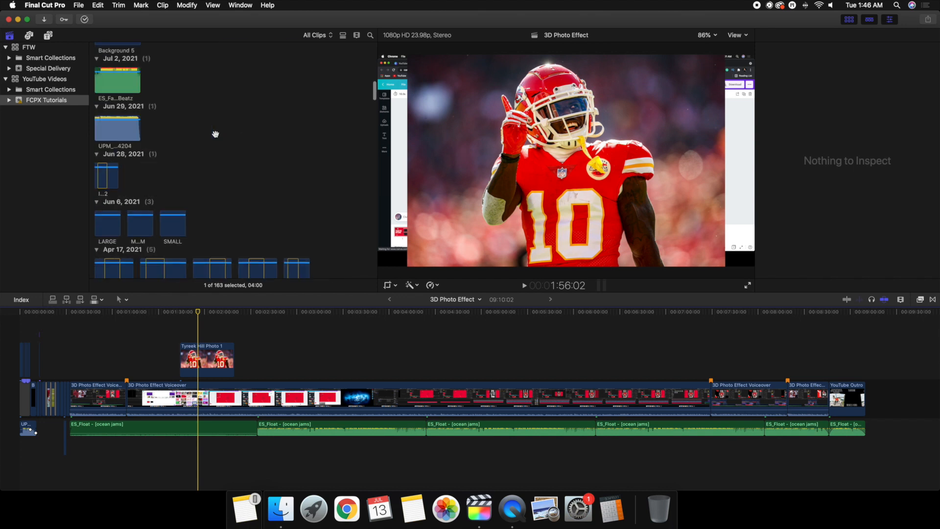
{"action": "right_click", "coordinate": [129, 170]}
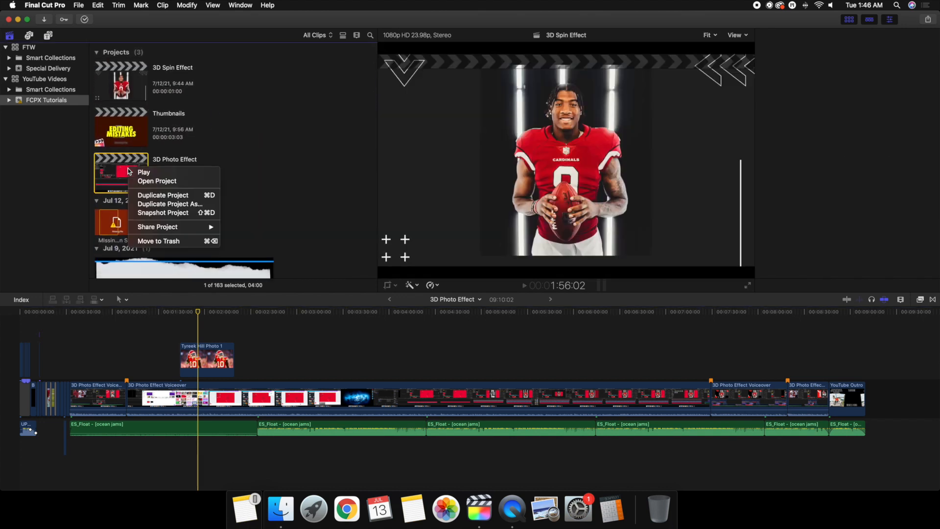
{"action": "left_click", "coordinate": [54, 172]}
{"action": "left_click", "coordinate": [55, 99]}
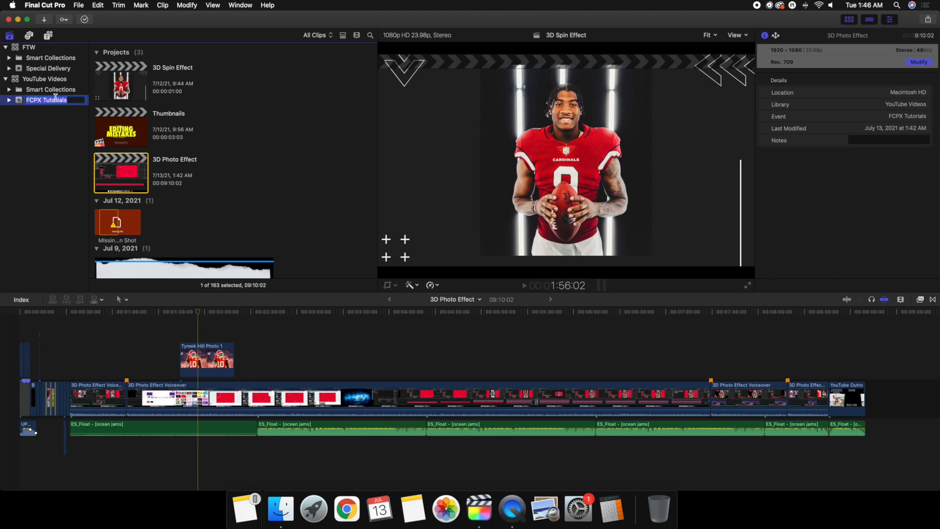
{"action": "right_click", "coordinate": [58, 101]}
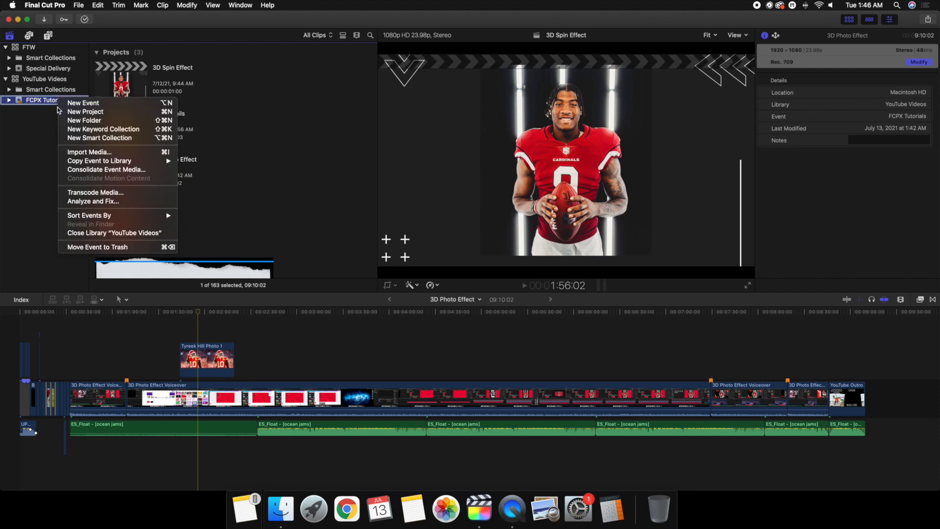
{"action": "left_click", "coordinate": [42, 191]}
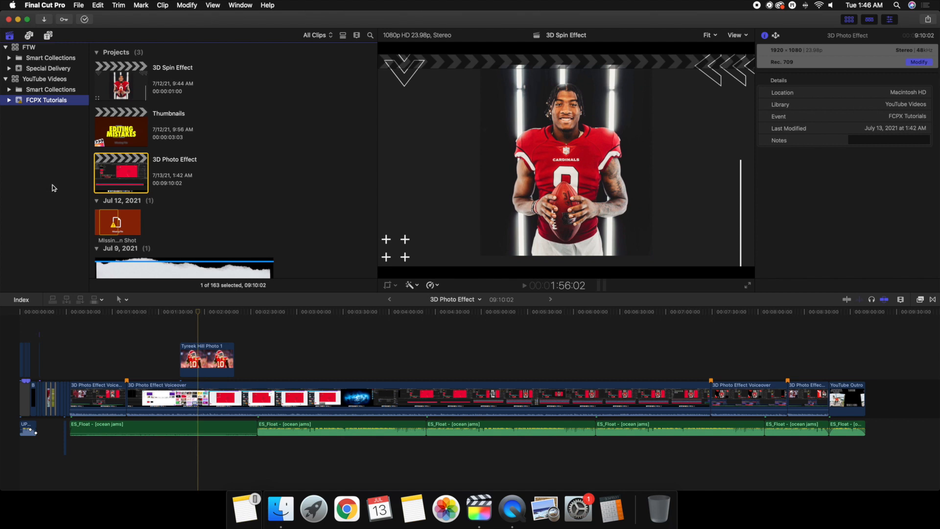
Open the 3D Spin Effect project, and bring up the YouTube Videos library's backup restore dialog, cancelling it without opening a backup
{"action": "double_click", "coordinate": [130, 93]}
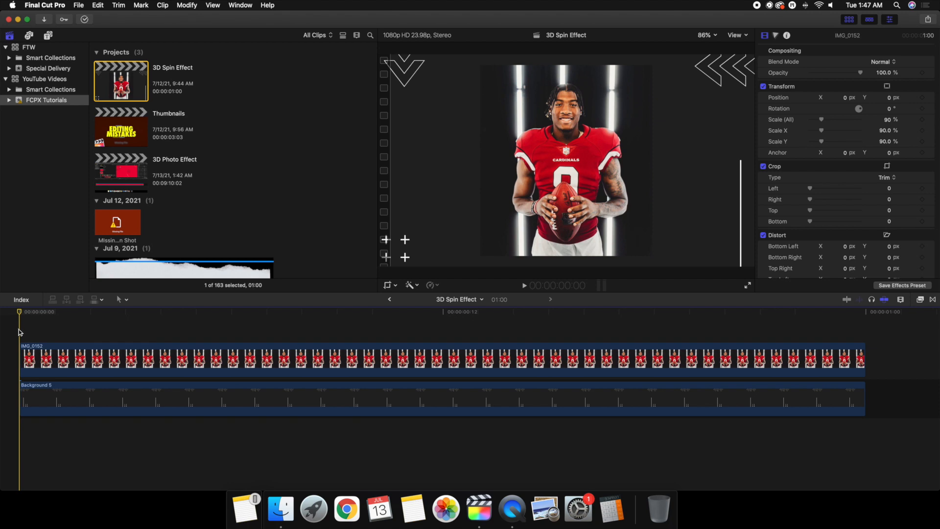
{"action": "left_click", "coordinate": [79, 5]}
{"action": "mouse_move", "coordinate": [142, 31]}
{"action": "left_click", "coordinate": [214, 61]}
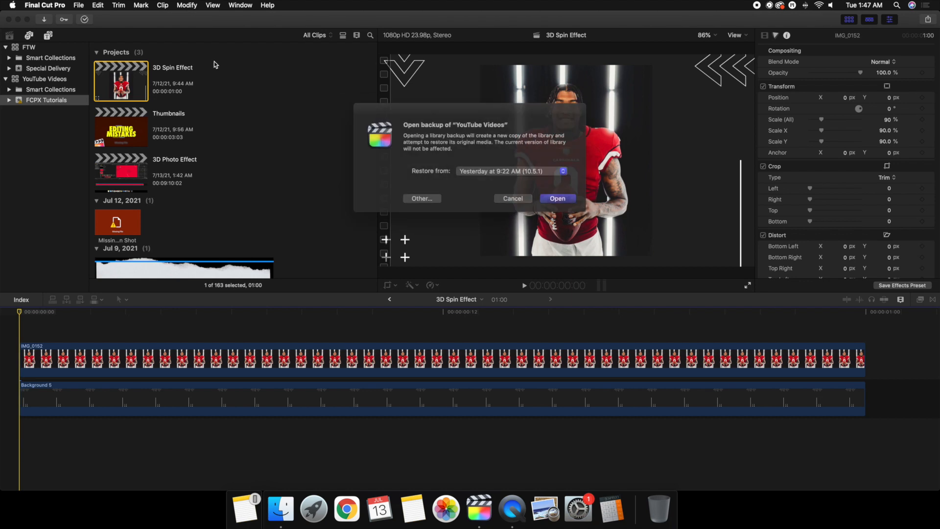
{"action": "left_click", "coordinate": [510, 198]}
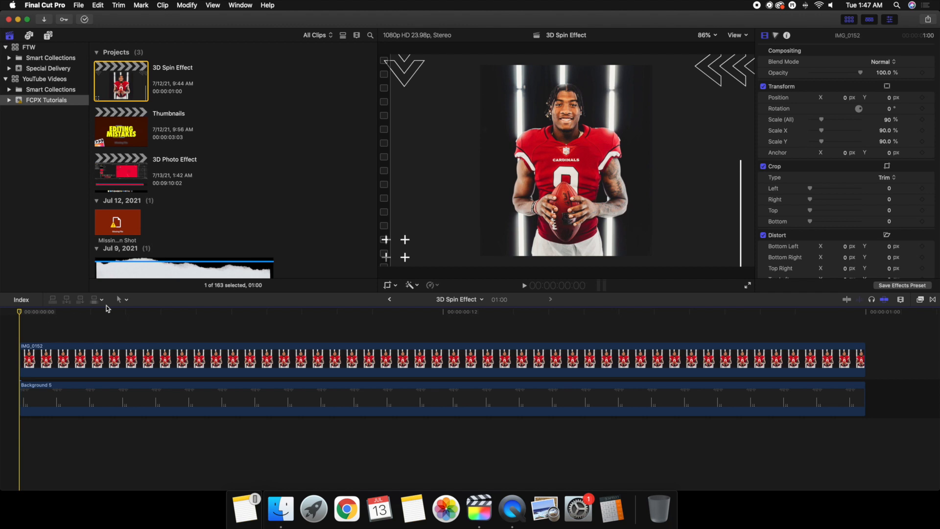
Apply the 3D Orientation effect to the IMG_0152 clip and hide the effects browser
{"action": "left_click", "coordinate": [920, 300]}
{"action": "left_click", "coordinate": [920, 299]}
{"action": "left_click", "coordinate": [920, 300]}
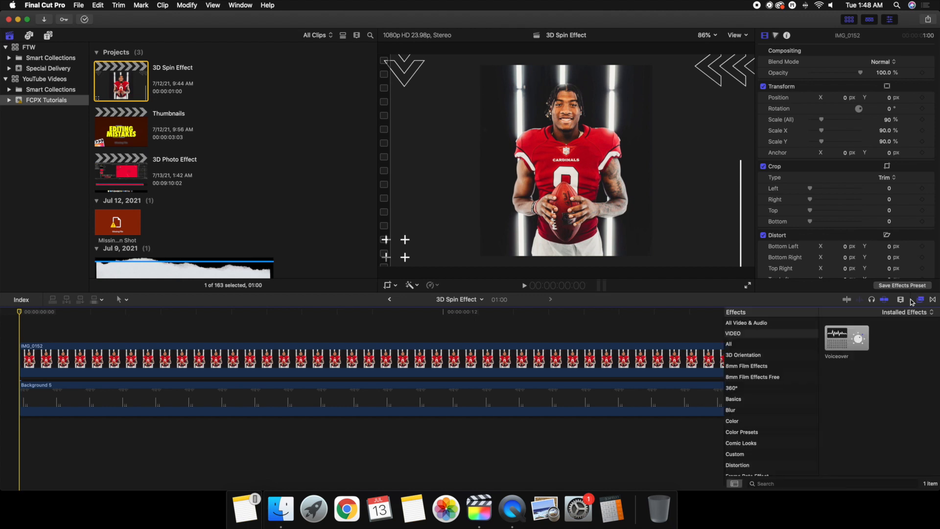
{"action": "left_click", "coordinate": [738, 358]}
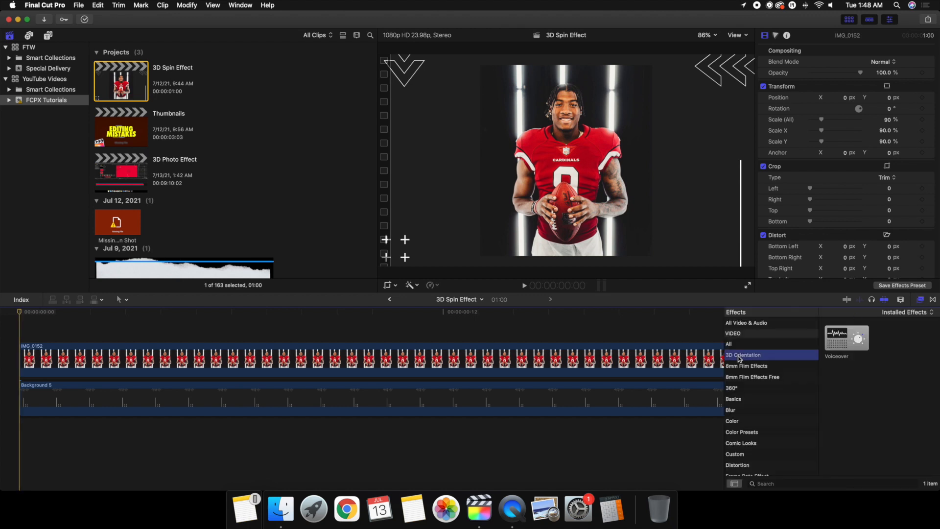
{"action": "left_click", "coordinate": [843, 342]}
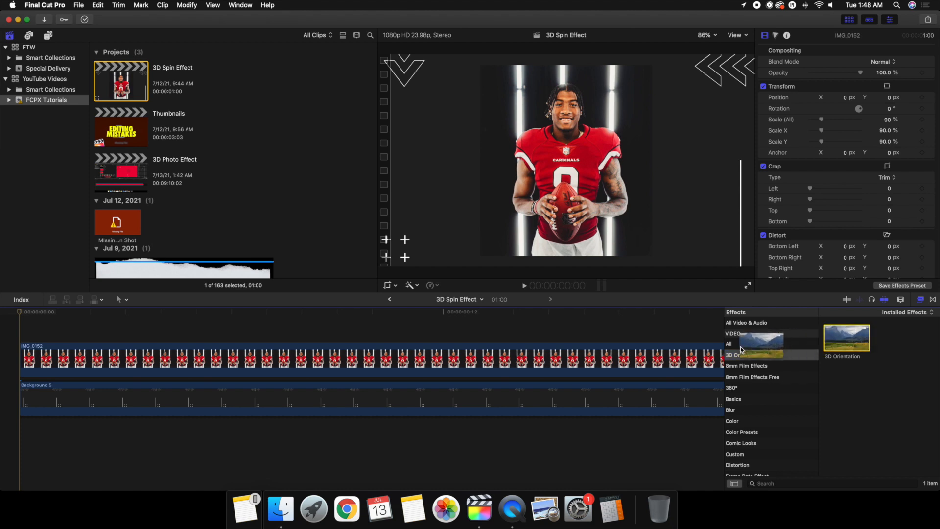
{"action": "left_click", "coordinate": [921, 300]}
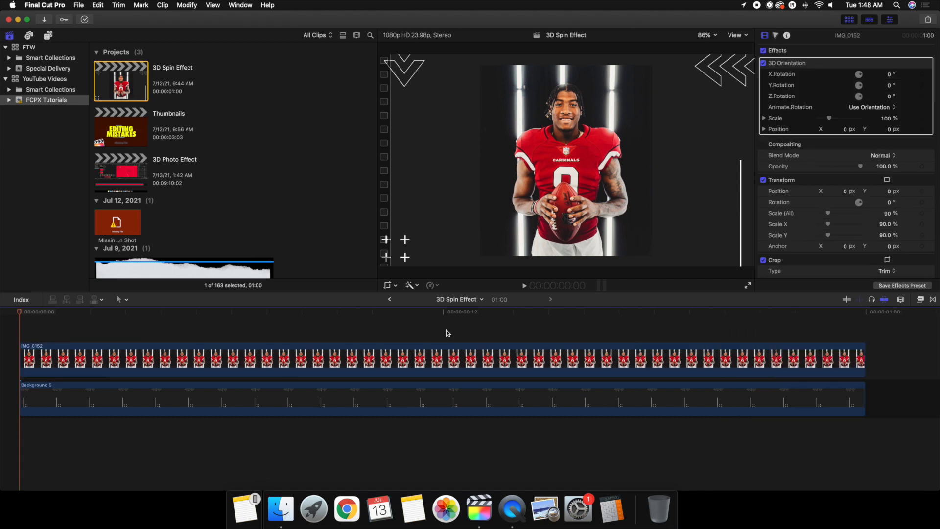
Keyframe IMG_0152's 3D Orientation rotation at the clip start, set Y Rotation to 43° at a marker on frame 11, and play the animation
{"action": "left_click", "coordinate": [294, 361]}
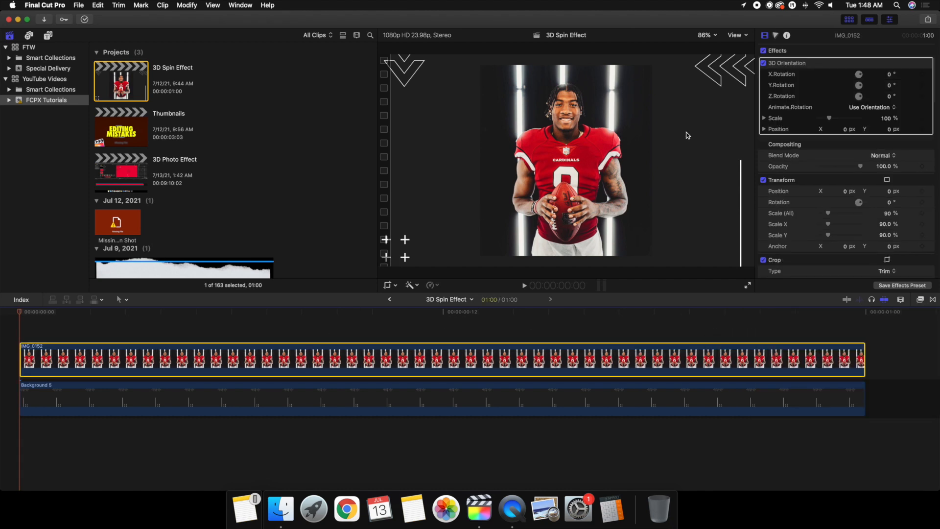
{"action": "left_click", "coordinate": [923, 87]}
{"action": "left_click", "coordinate": [413, 337]}
{"action": "left_click", "coordinate": [413, 360]}
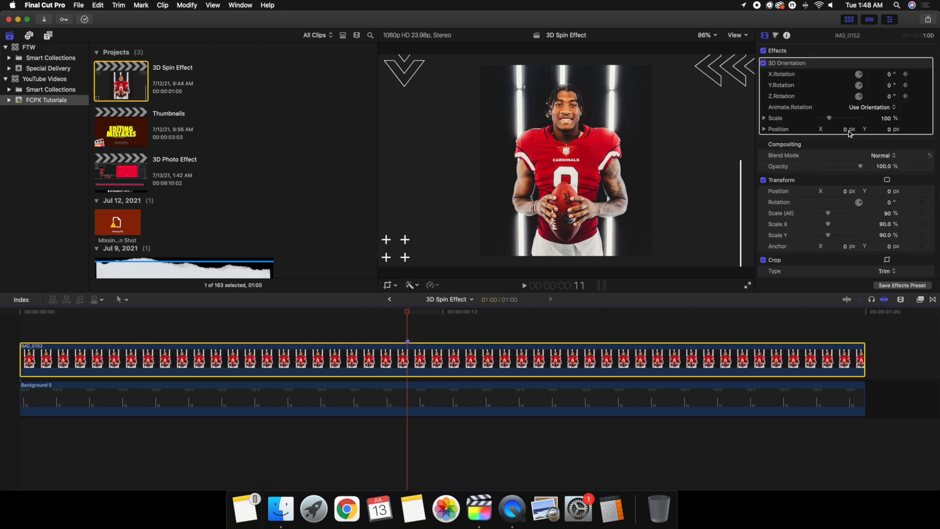
{"action": "left_click_drag", "start_coordinate": [890, 88], "coordinate": [910, 88]}
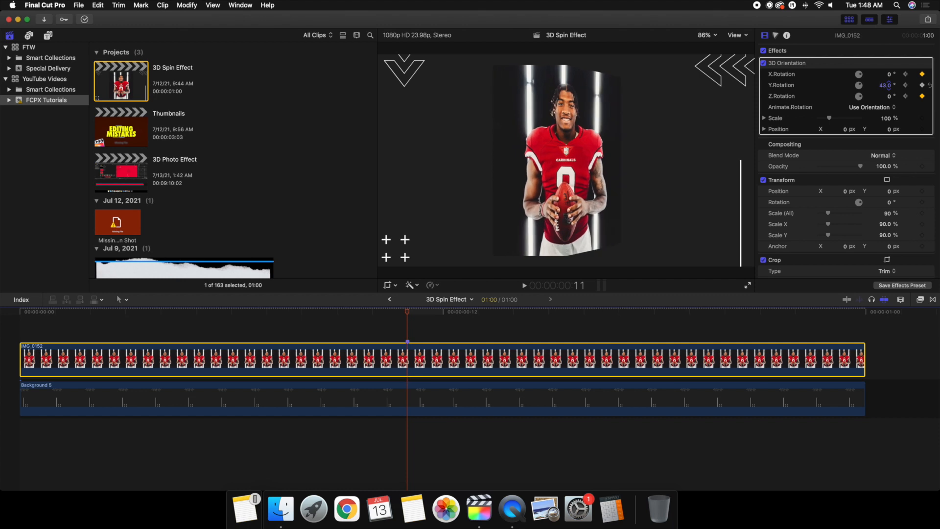
{"action": "left_click", "coordinate": [12, 327]}
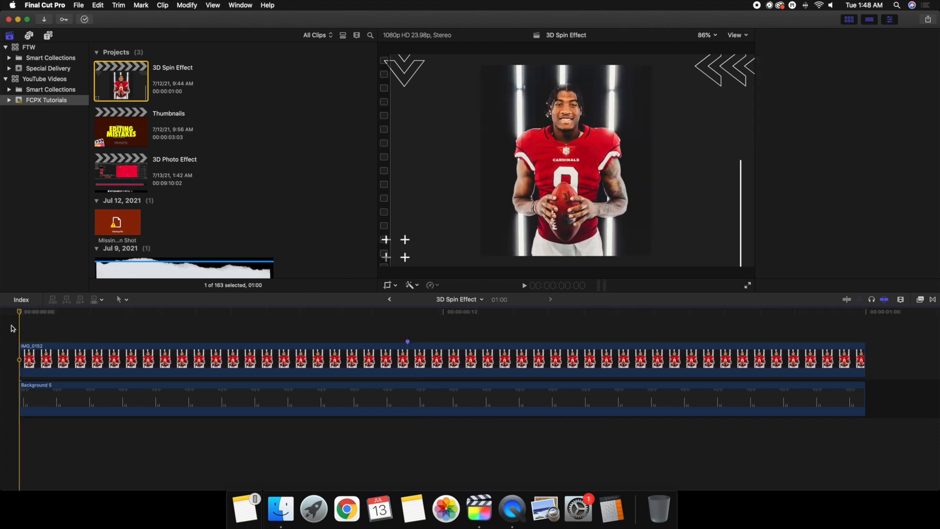
{"action": "key", "text": "space"}
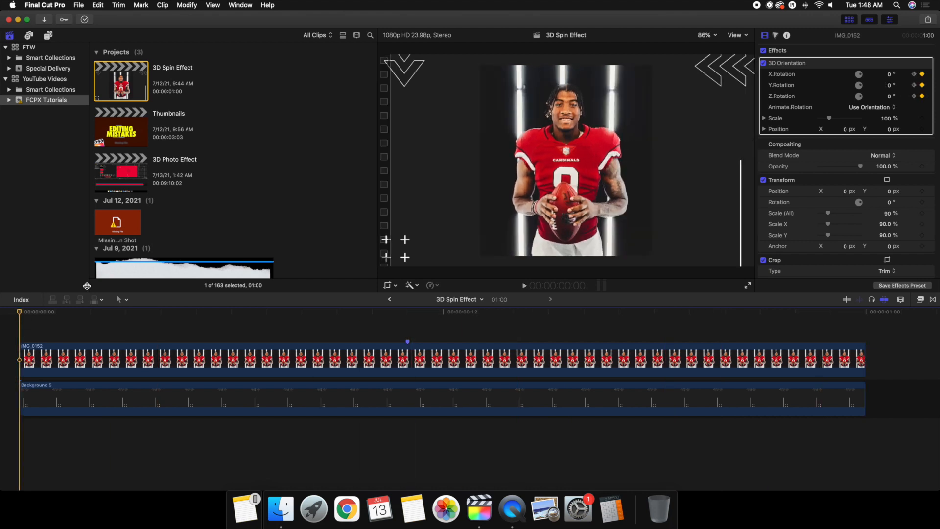
Close and relaunch Final Cut Pro, leave it again, and dismiss the problem report without reopening the application
{"action": "left_click", "coordinate": [9, 20]}
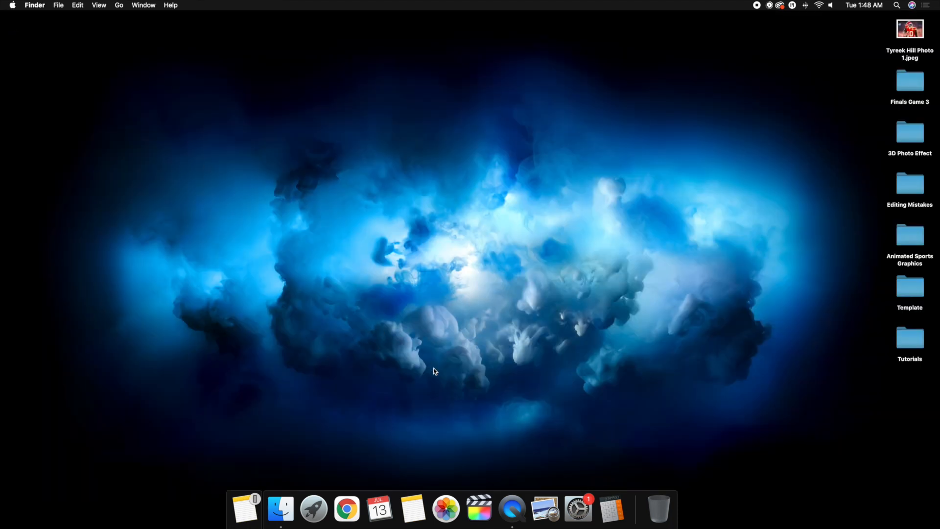
{"action": "left_click", "coordinate": [482, 506]}
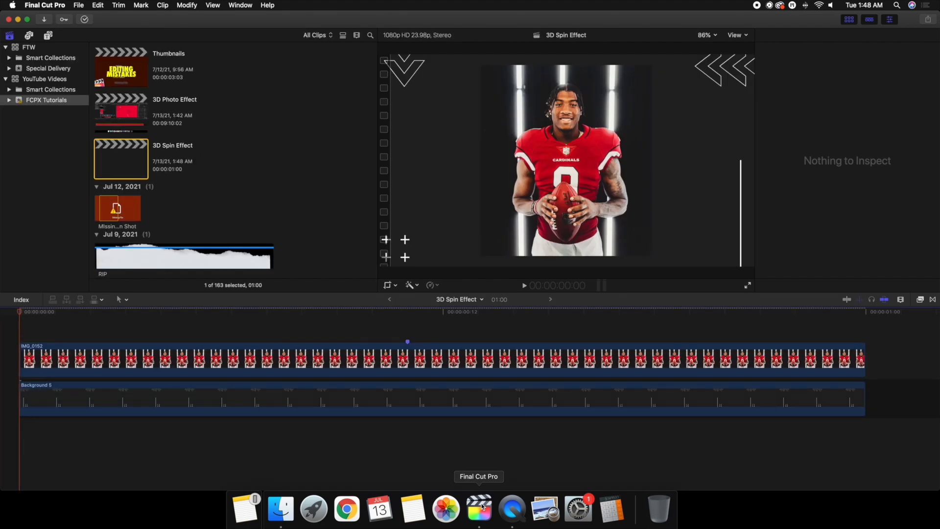
{"action": "key", "text": "super+h"}
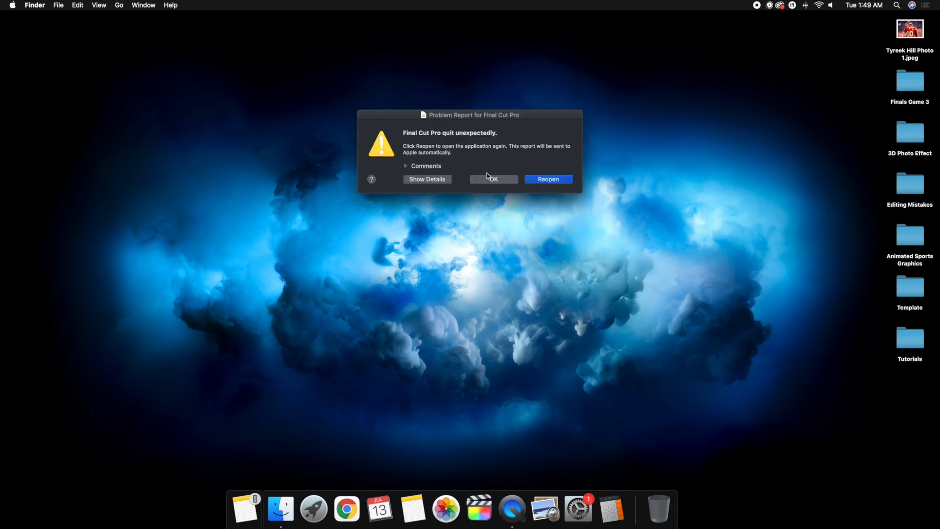
{"action": "left_click", "coordinate": [486, 176]}
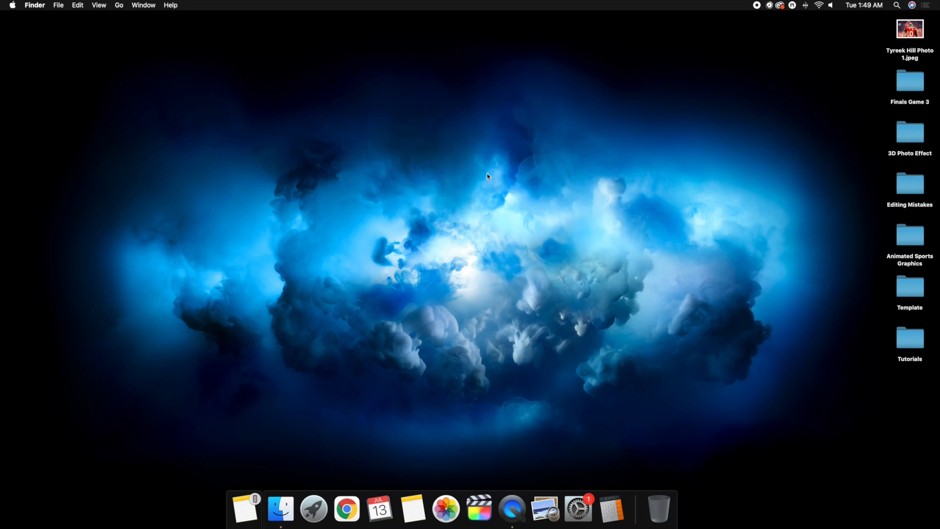
In Finder, show the package contents of the YouTube Videos library in Movies and open its FCPX Tutorials event folder
{"action": "left_click", "coordinate": [118, 5]}
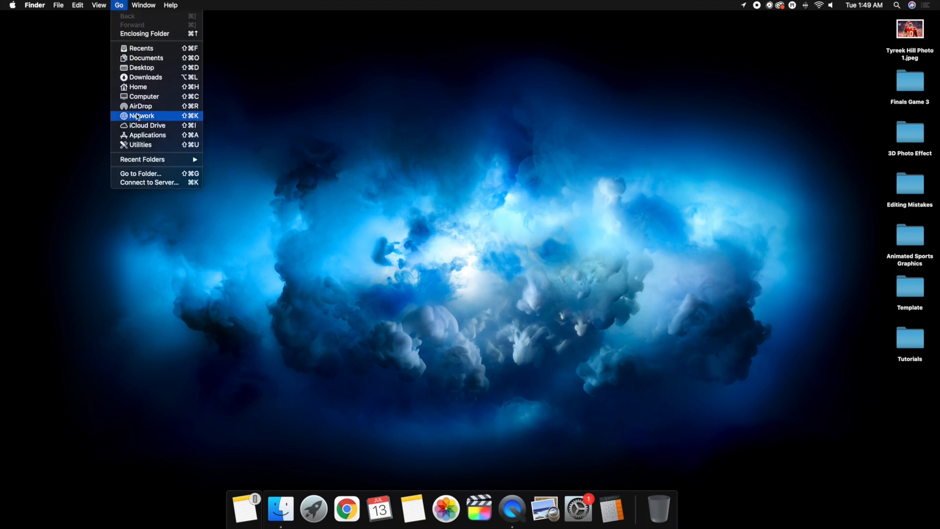
{"action": "left_click", "coordinate": [143, 87]}
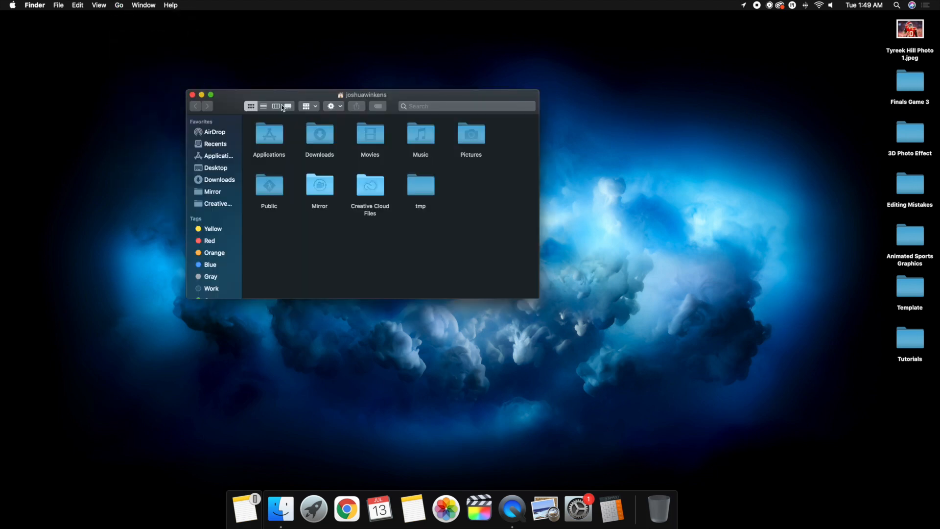
{"action": "double_click", "coordinate": [364, 137]}
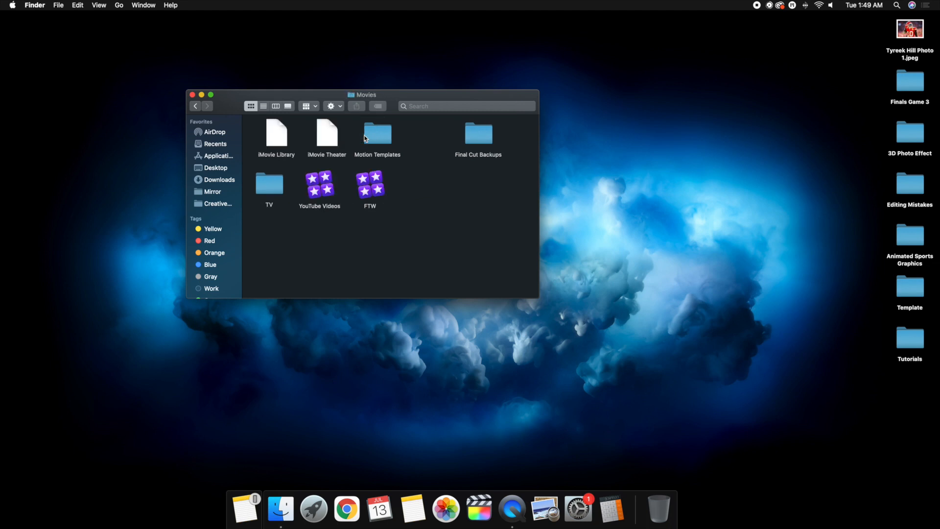
{"action": "right_click", "coordinate": [322, 176]}
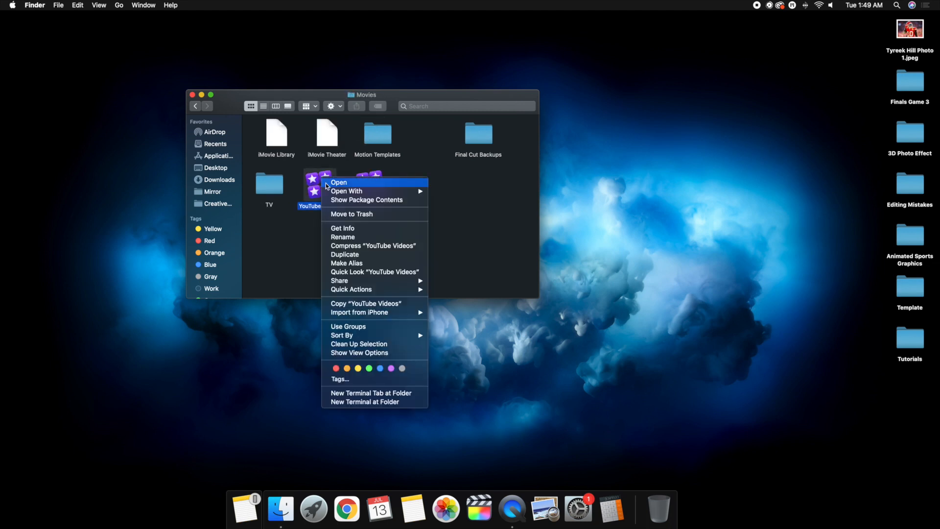
{"action": "left_click", "coordinate": [345, 202]}
{"action": "double_click", "coordinate": [370, 187]}
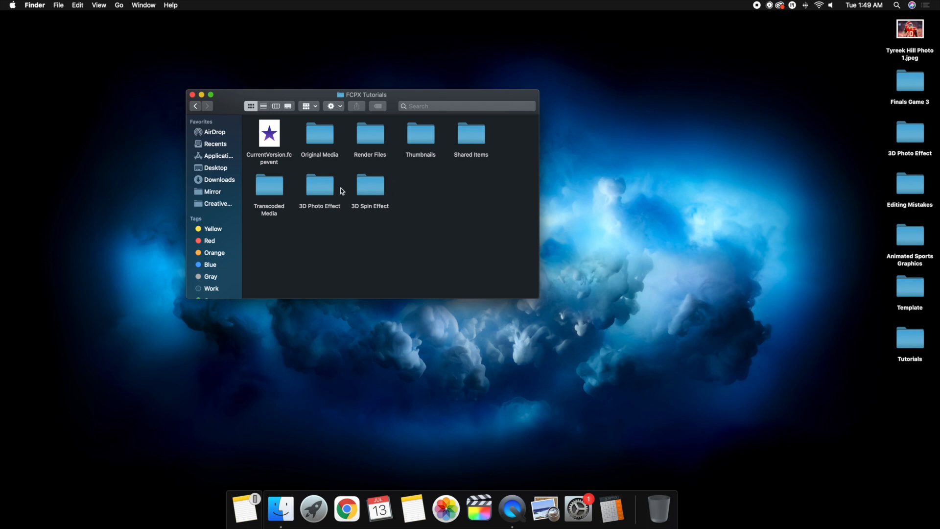
Move the 3D Spin Effect project folder to the Trash, permanently empty the Trash, and close the window
{"action": "left_click", "coordinate": [371, 186]}
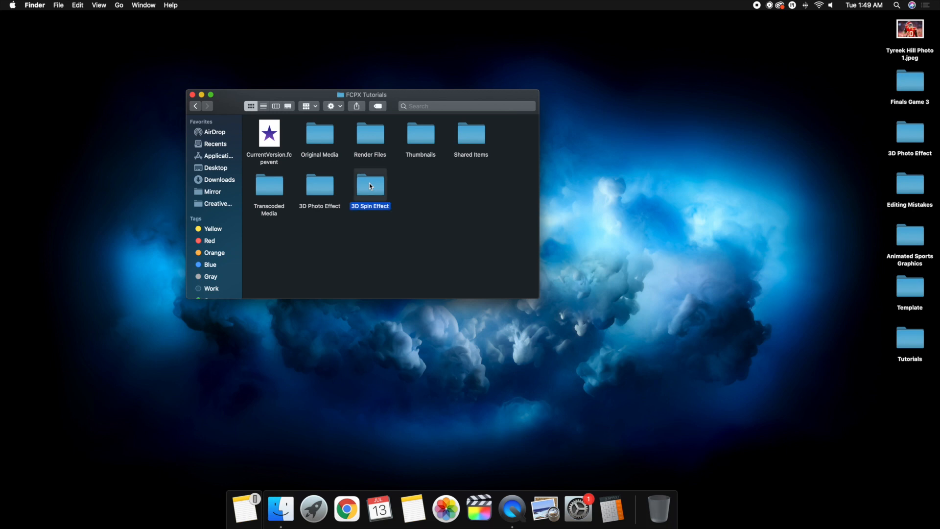
{"action": "key", "text": "super+BackSpace"}
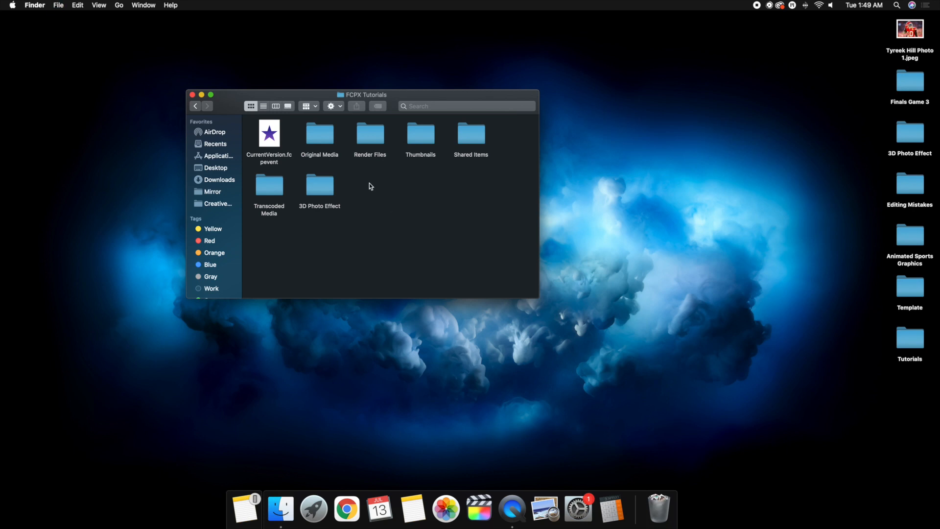
{"action": "right_click", "coordinate": [659, 506]}
{"action": "left_click", "coordinate": [663, 475]}
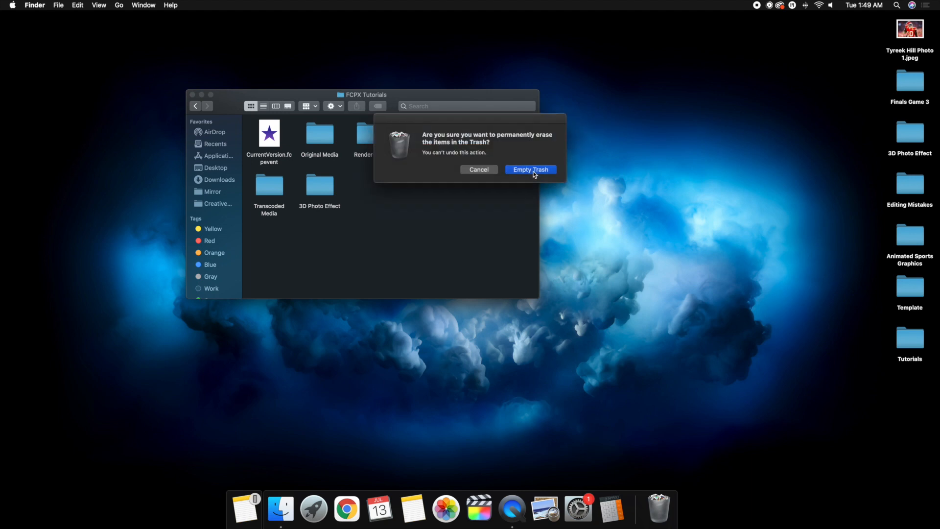
{"action": "left_click", "coordinate": [533, 172]}
{"action": "left_click", "coordinate": [192, 95]}
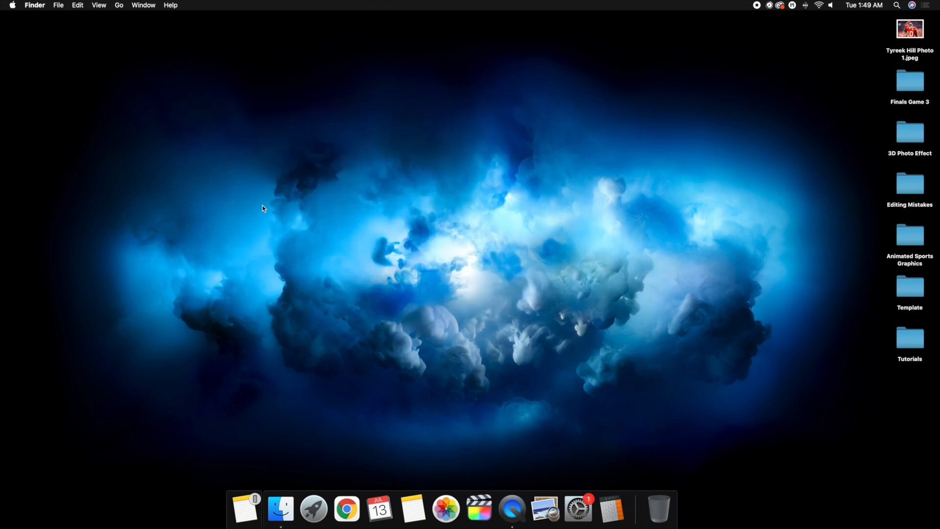
Relaunch Final Cut Pro and open the 3D Photo Effect project from the YouTube Videos library in the timeline
{"action": "left_click", "coordinate": [478, 506]}
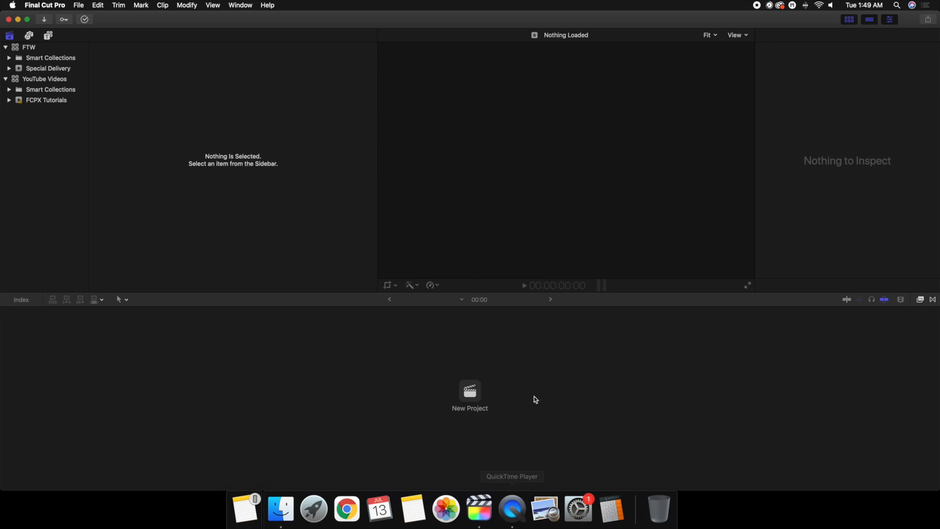
{"action": "left_click", "coordinate": [48, 81]}
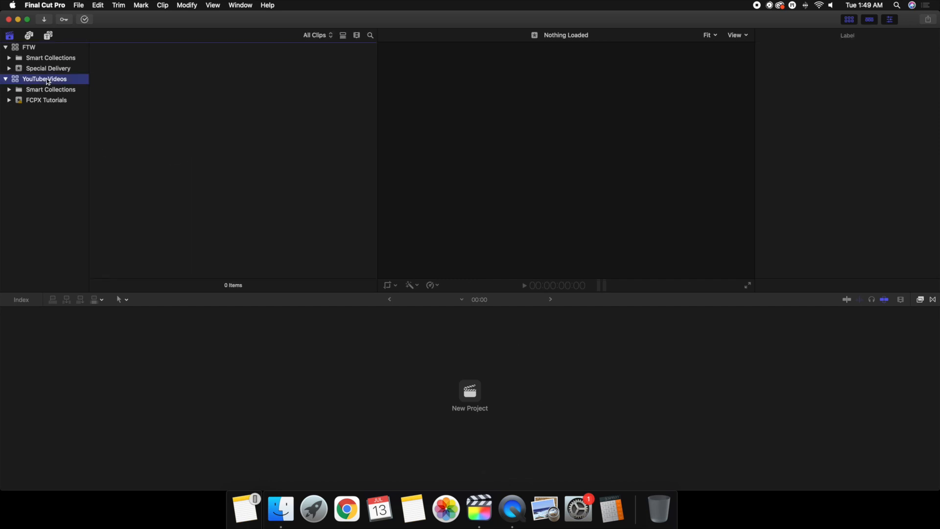
{"action": "scroll", "coordinate": [162, 113], "scroll_direction": "up", "scroll_amount": 15}
{"action": "scroll", "coordinate": [161, 114], "scroll_direction": "up", "scroll_amount": 10}
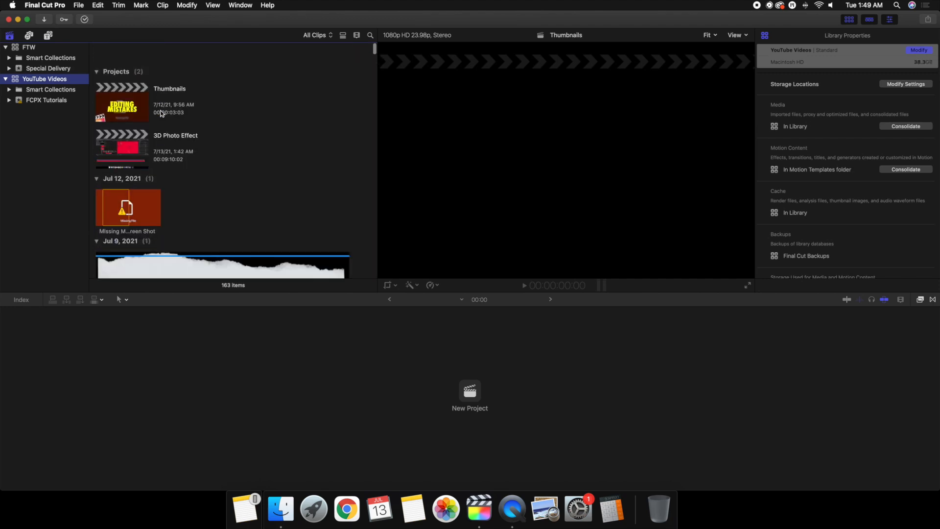
{"action": "left_click", "coordinate": [131, 130]}
{"action": "double_click", "coordinate": [132, 131]}
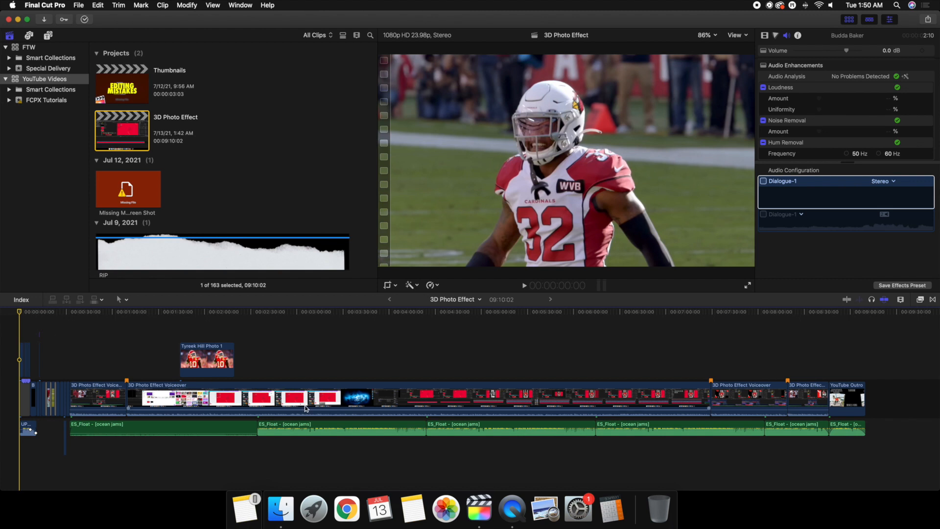
{"action": "right_click", "coordinate": [480, 504]}
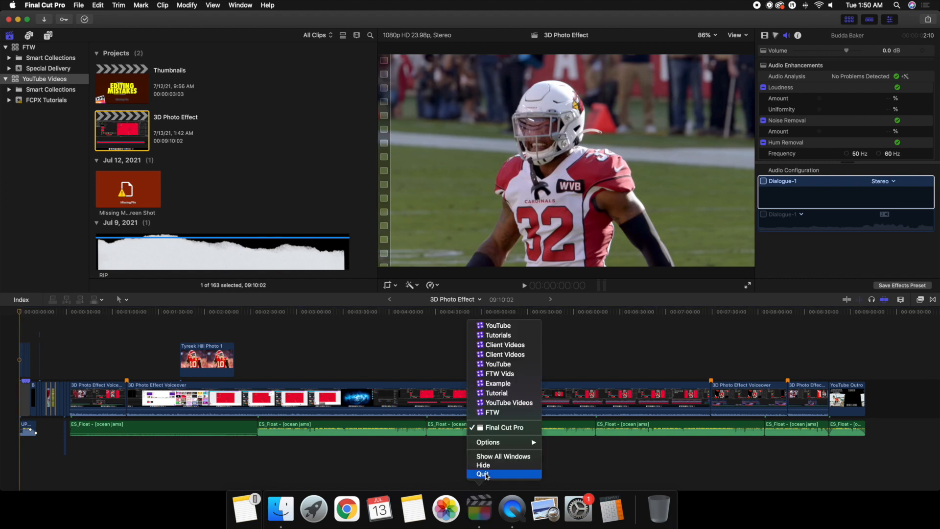
{"action": "left_click", "coordinate": [10, 372]}
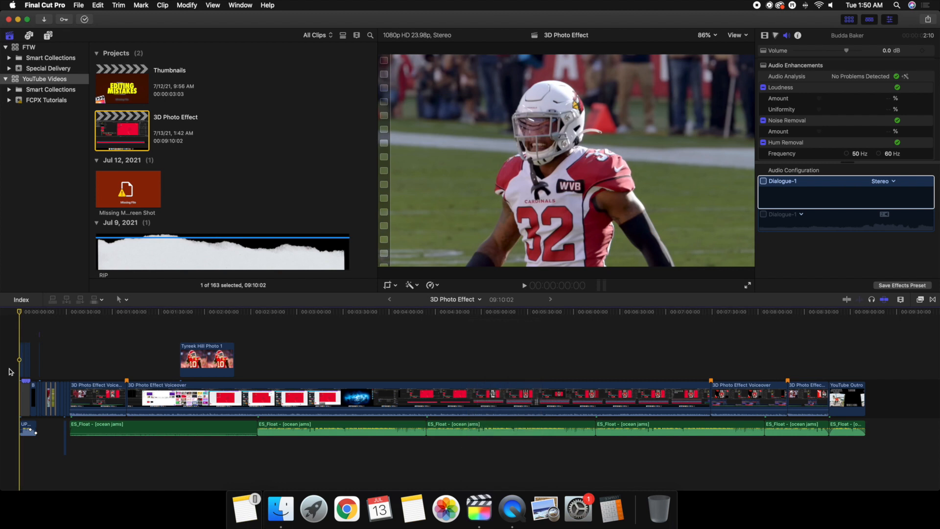